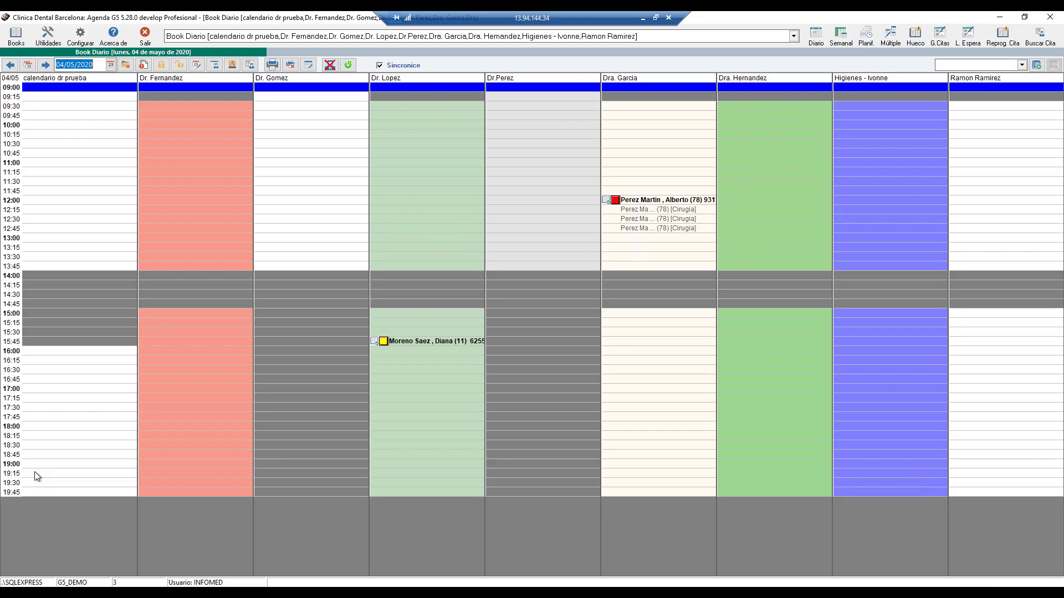
# Step: Set up a free-slot search limited to the book holding the 12:00 Cirugia appointment, Sin Servicios, and weekdays without Sabados and Domingos
pyautogui.click(261, 182)
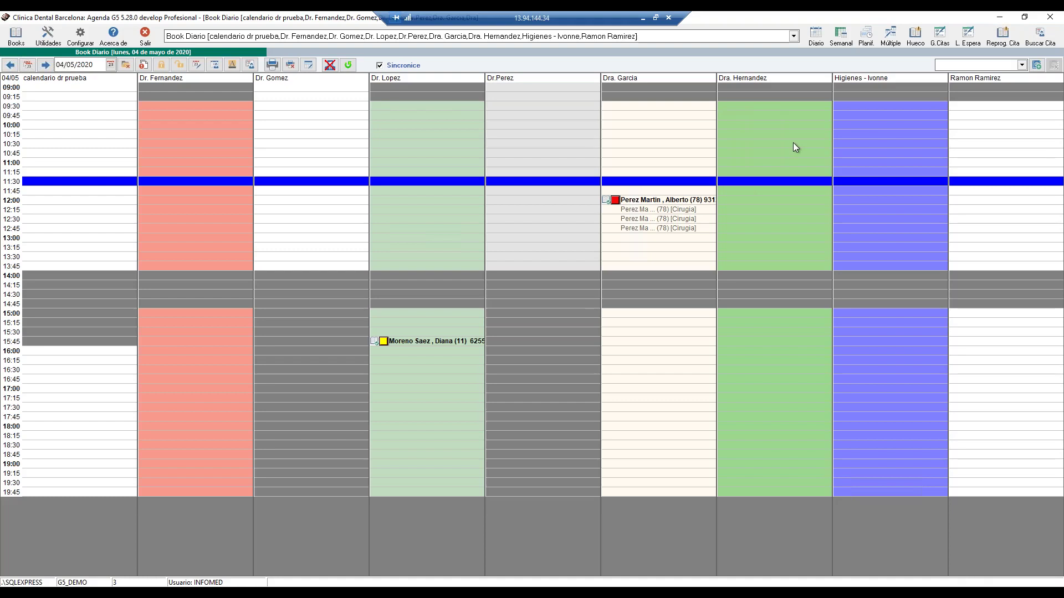
pyautogui.click(915, 36)
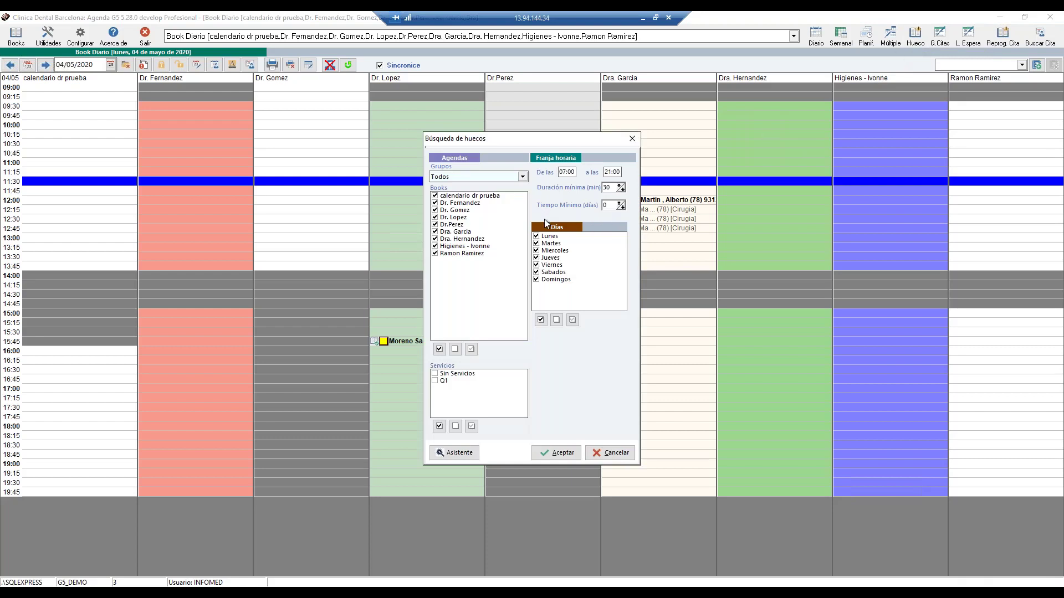
pyautogui.click(434, 232)
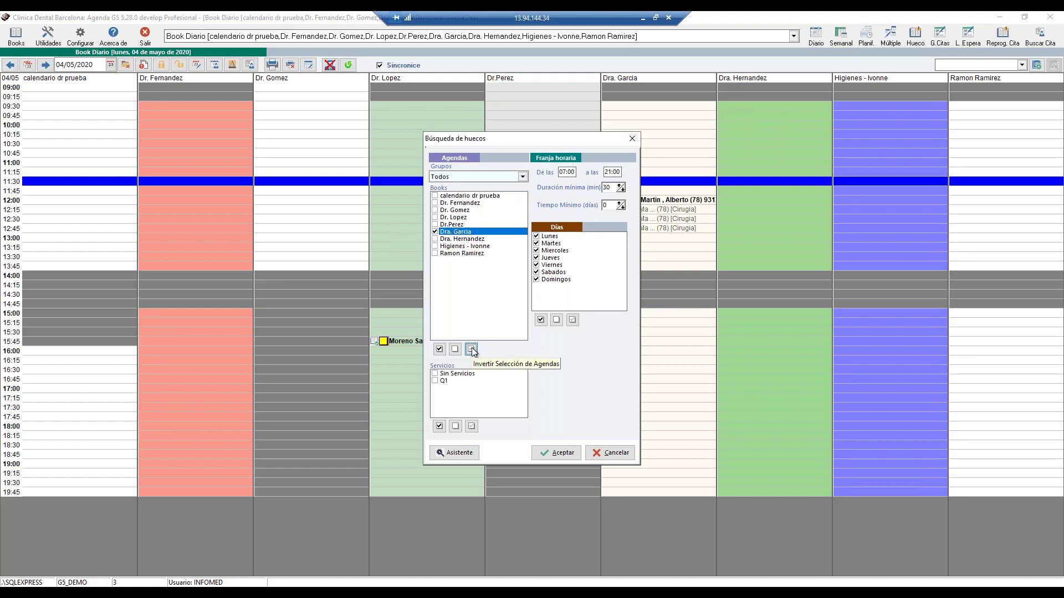
pyautogui.click(472, 349)
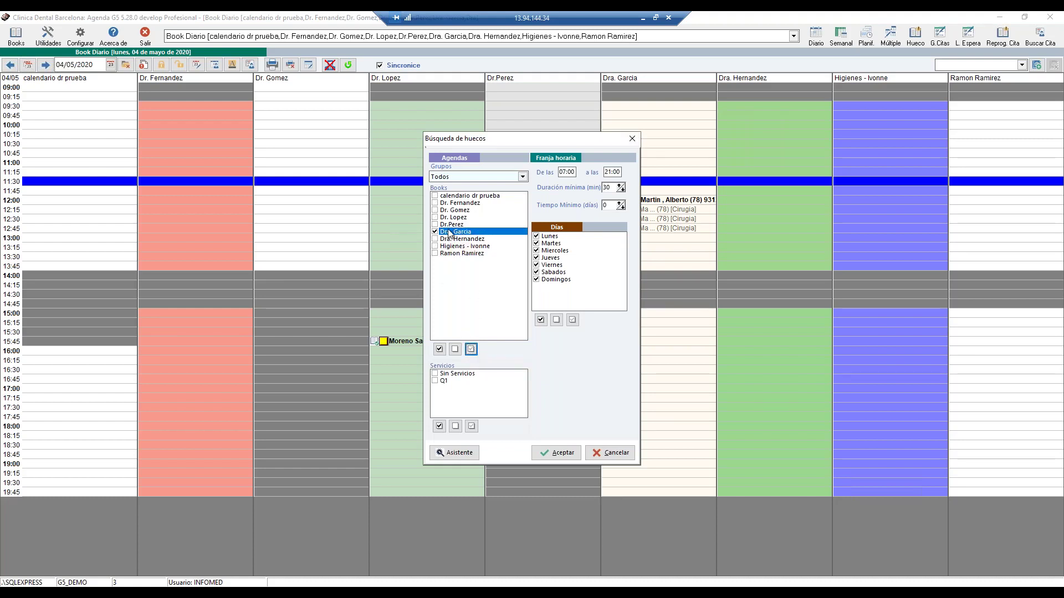
pyautogui.click(435, 374)
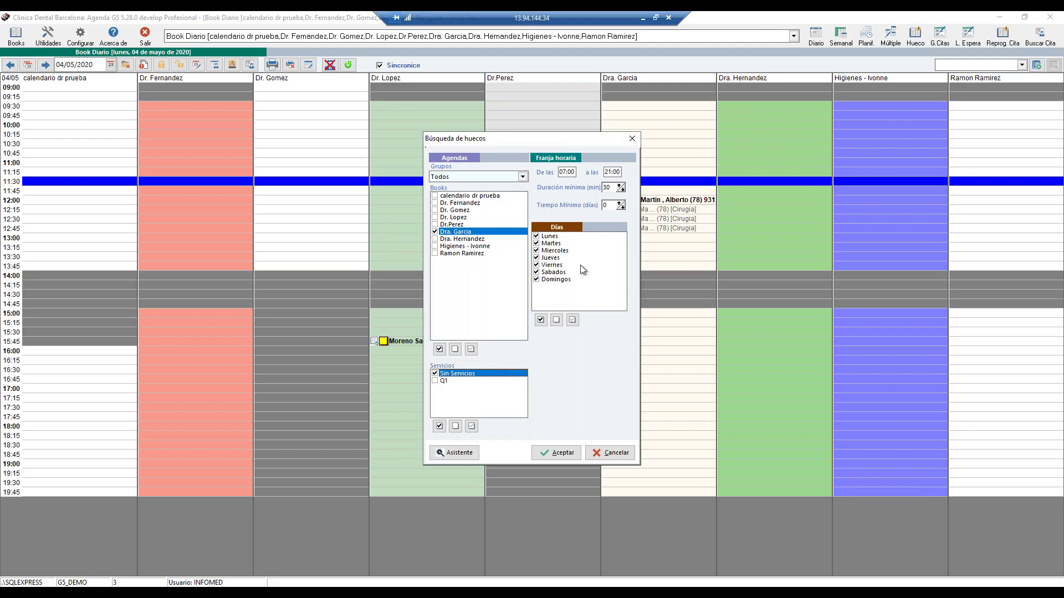
pyautogui.click(536, 279)
pyautogui.click(537, 272)
# Step: Set the search time range from 12:00 to 13:00 and run the free-slot search
pyautogui.doubleClick(574, 172)
pyautogui.write('12:__')
pyautogui.press('Tab')
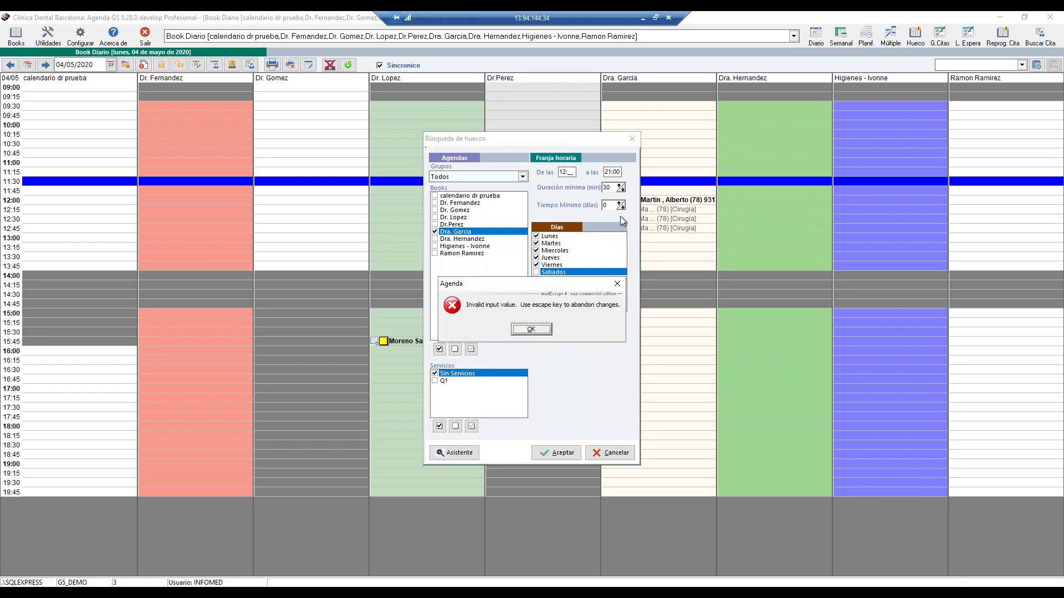
pyautogui.click(528, 329)
pyautogui.write('00')
pyautogui.press('Tab')
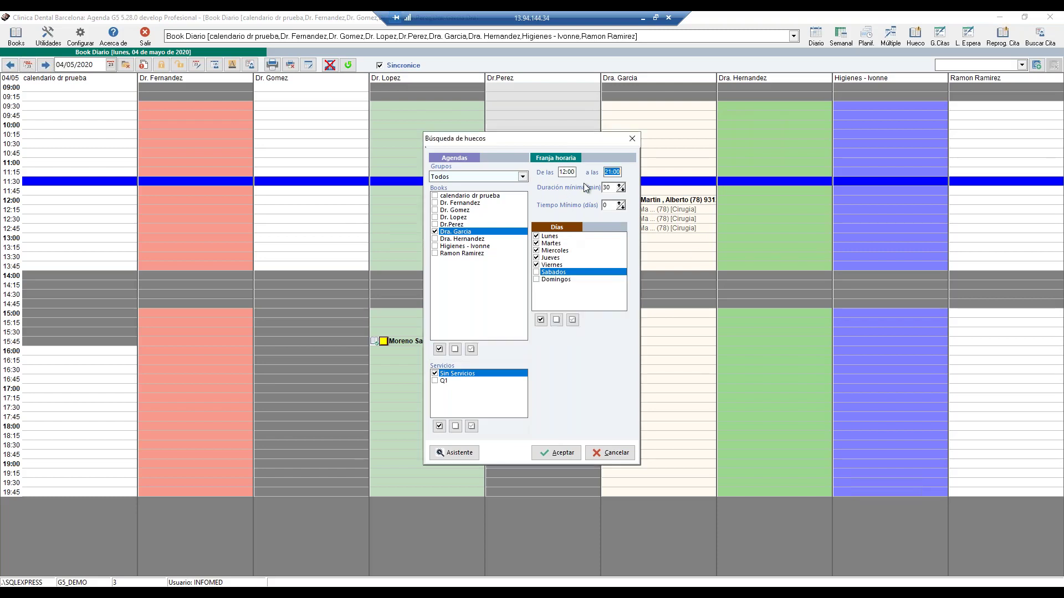
pyautogui.write('130')
pyautogui.moveTo(497, 141); pyautogui.dragTo(403, 140)
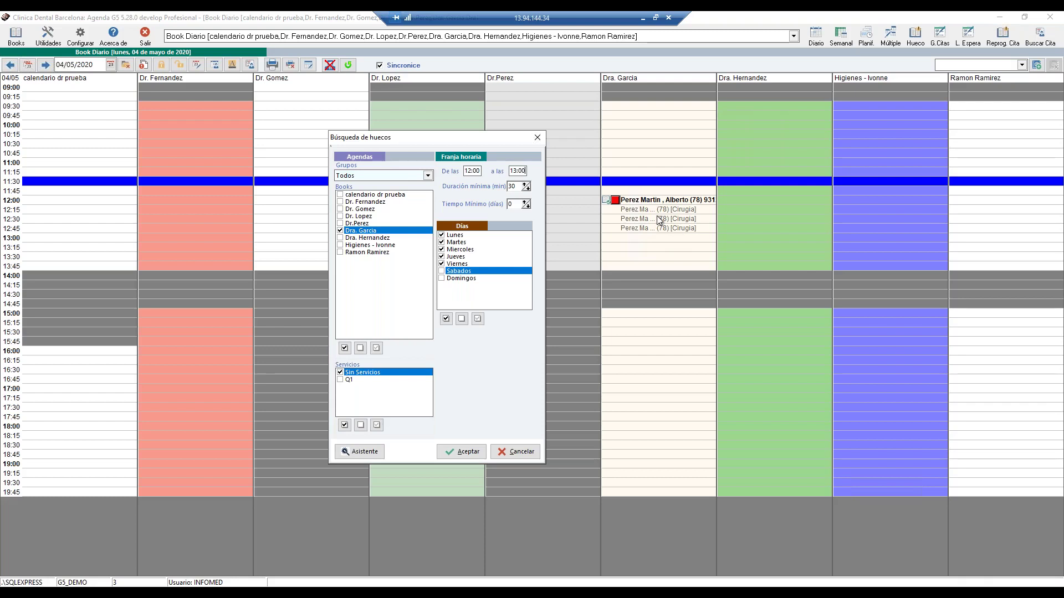
pyautogui.click(463, 453)
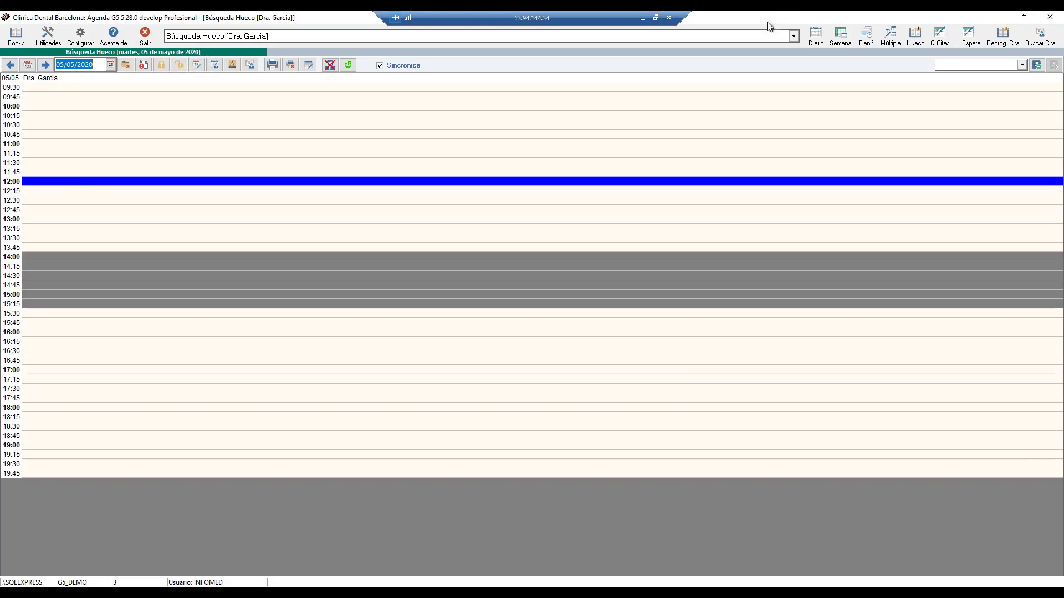
# Step: Look up the surgery patient by record number in the appointment manager and review their future and past appointments
pyautogui.click(915, 35)
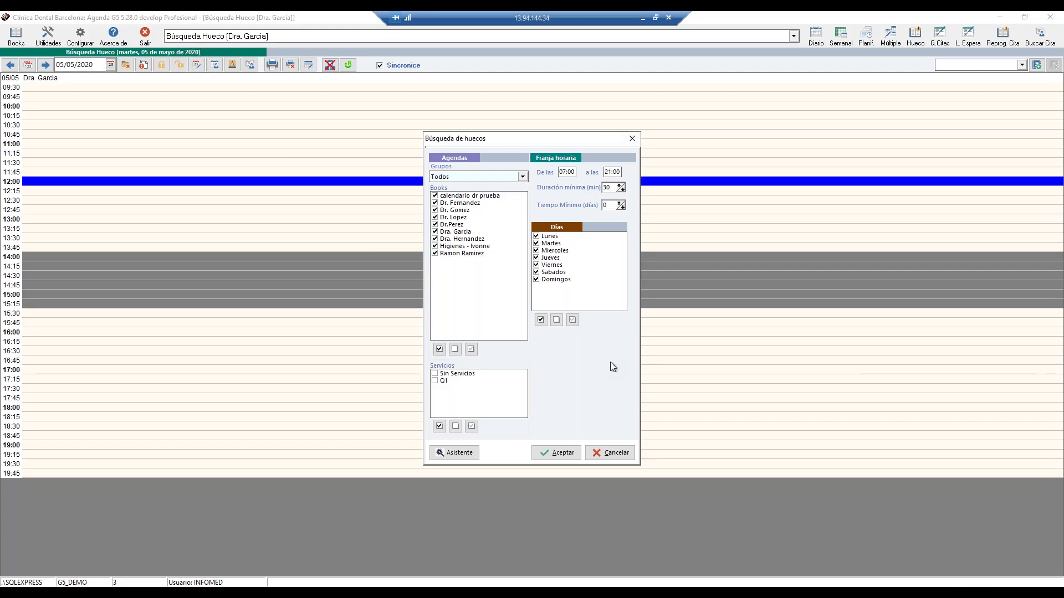
pyautogui.click(615, 453)
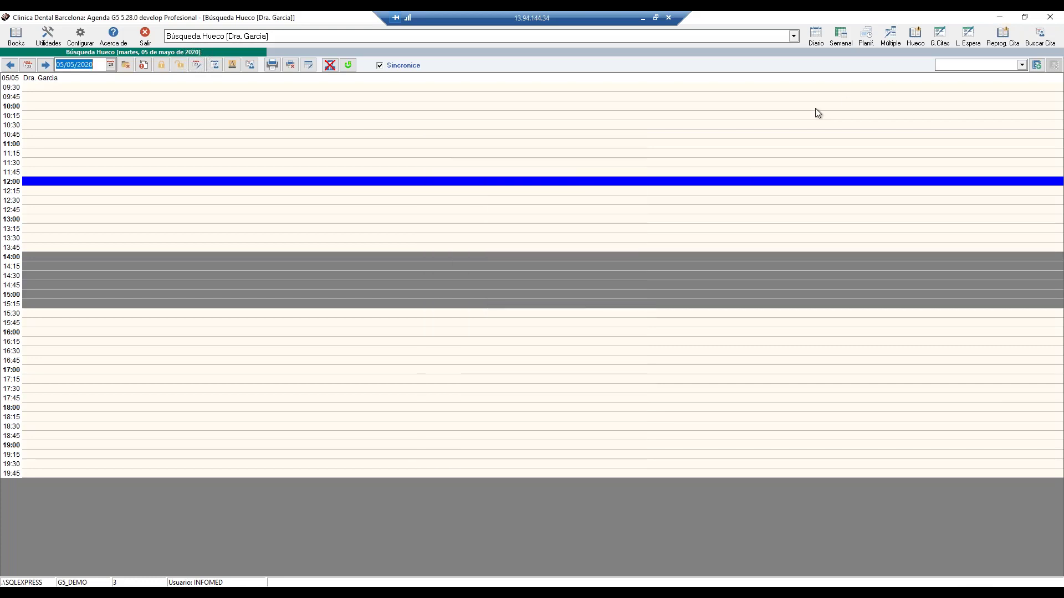
pyautogui.click(940, 39)
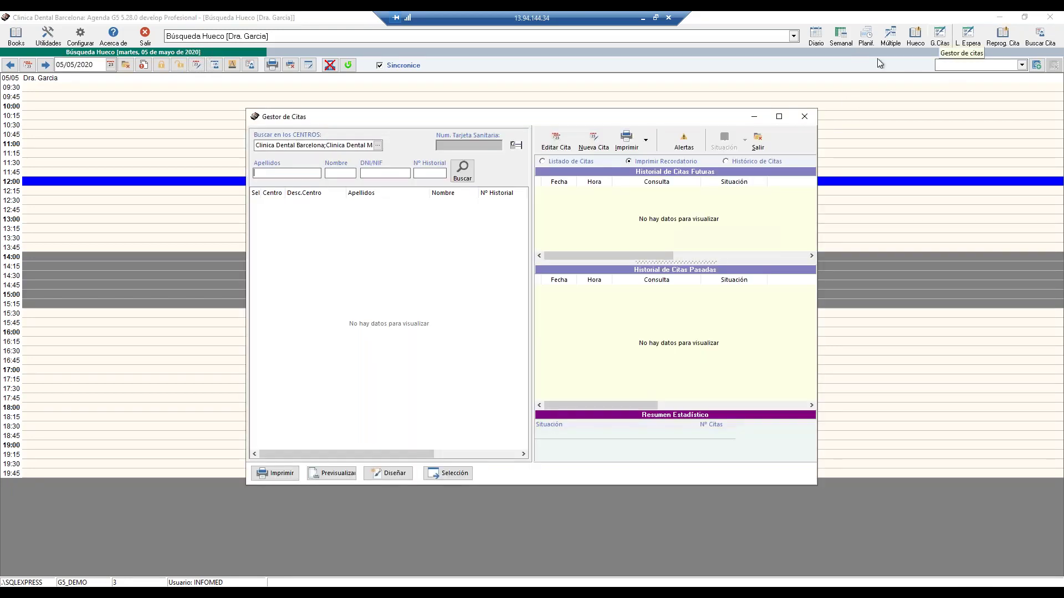
pyautogui.click(430, 175)
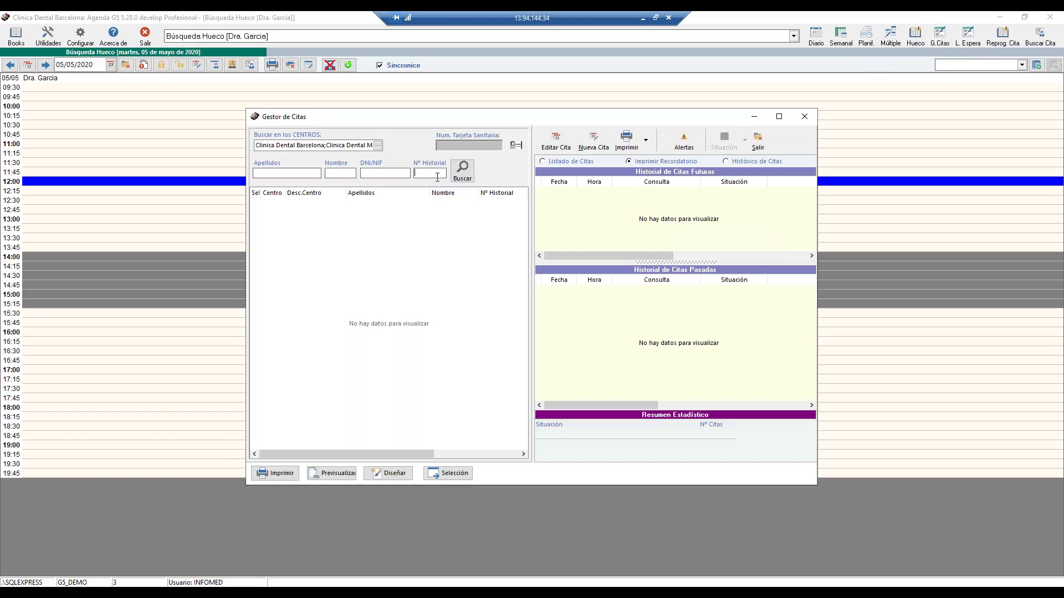
pyautogui.write('78')
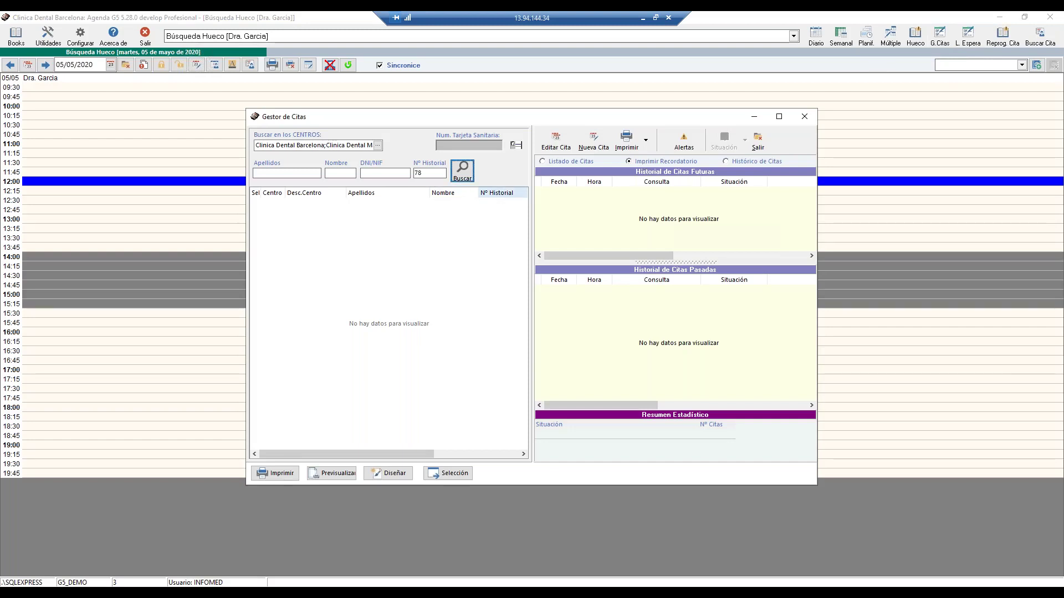
pyautogui.click(462, 171)
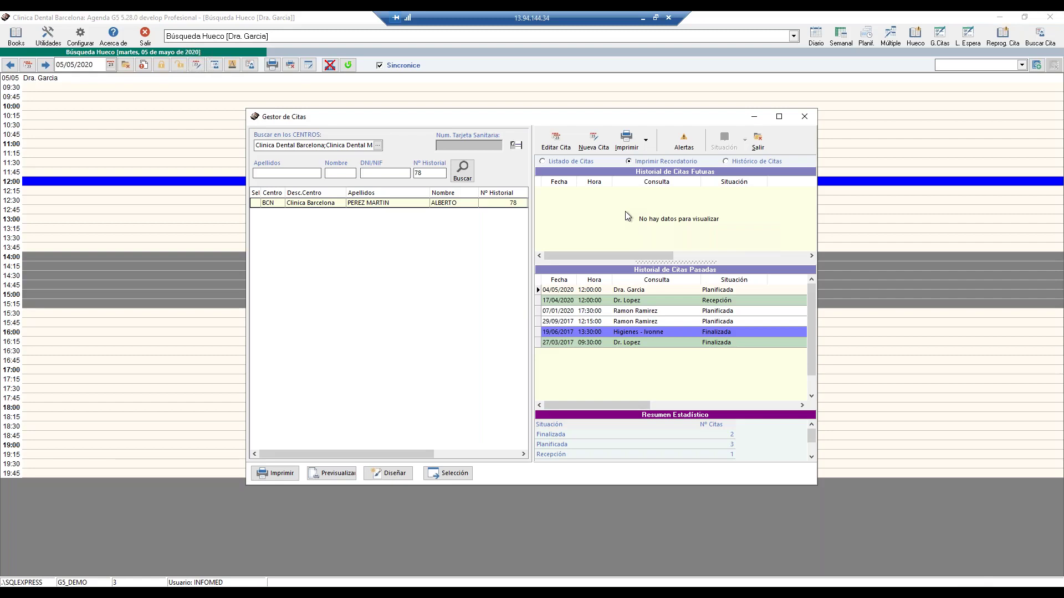
pyautogui.click(810, 120)
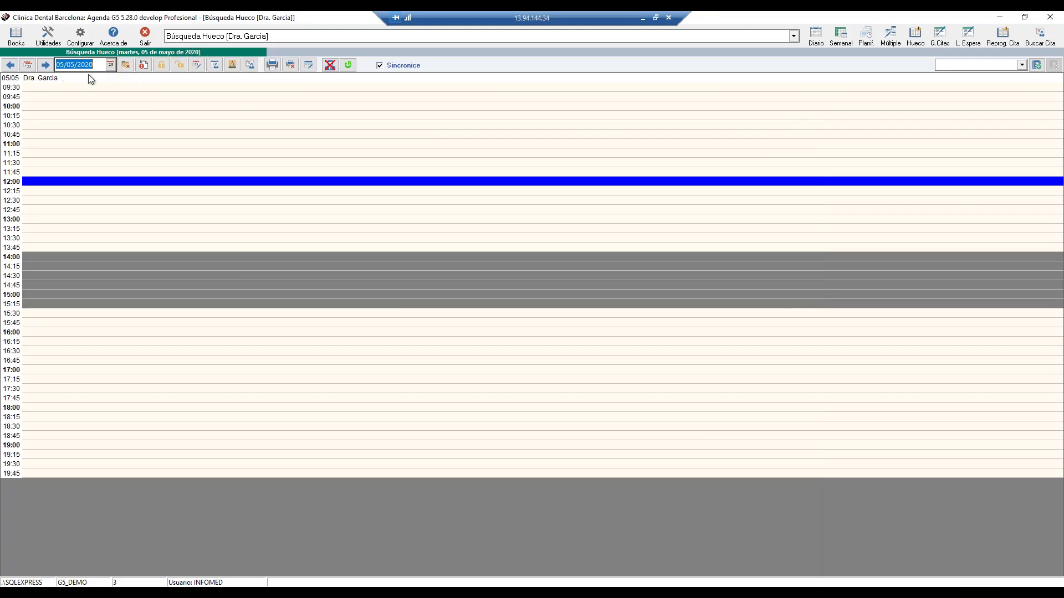
# Step: Show the daily view for all books with Sin Servicios and go to 11/05/2020
pyautogui.click(812, 38)
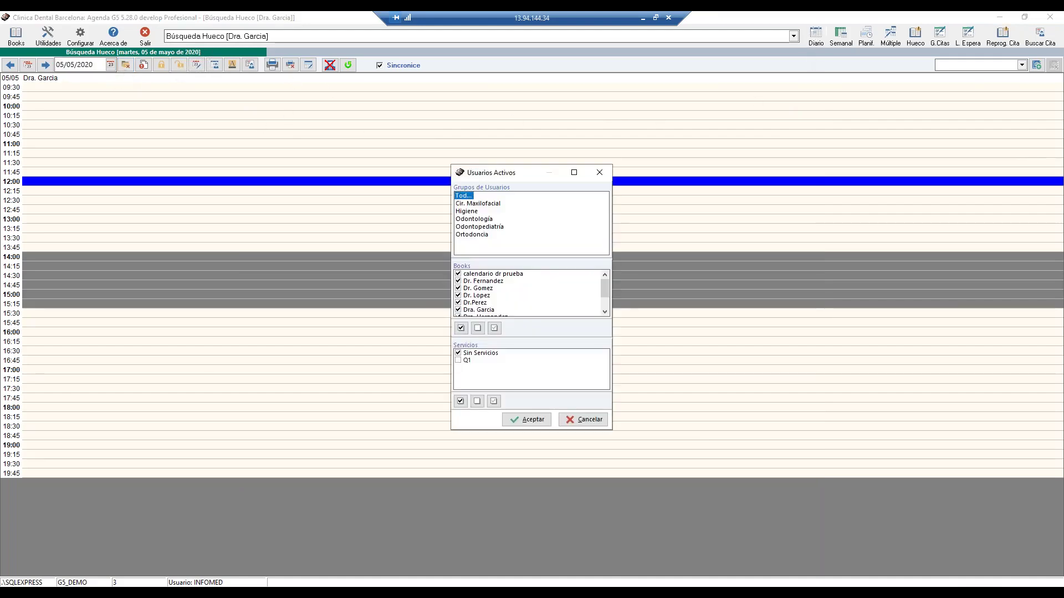
pyautogui.click(535, 420)
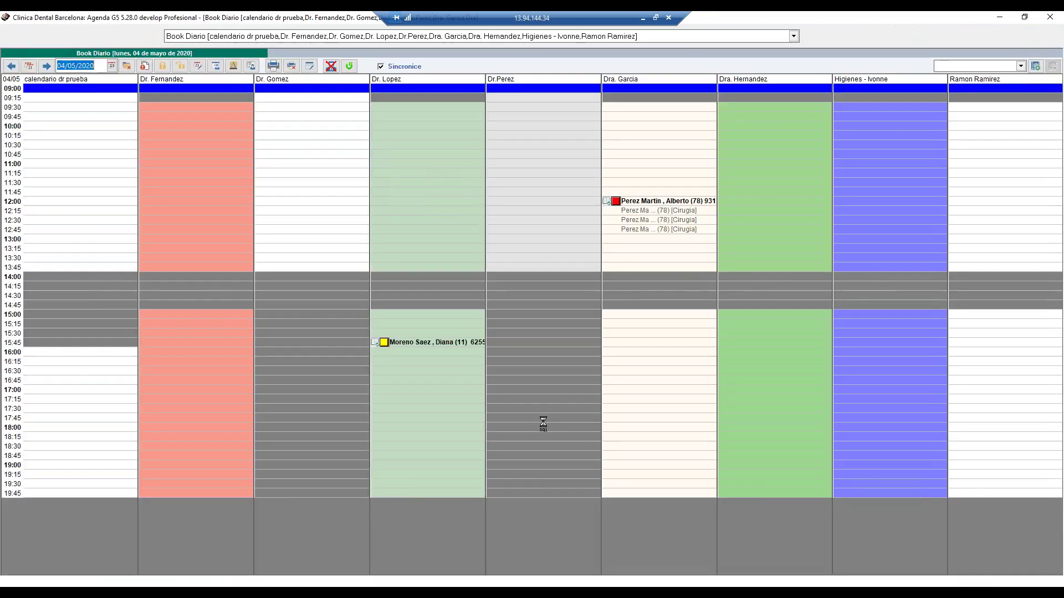
pyautogui.click(111, 65)
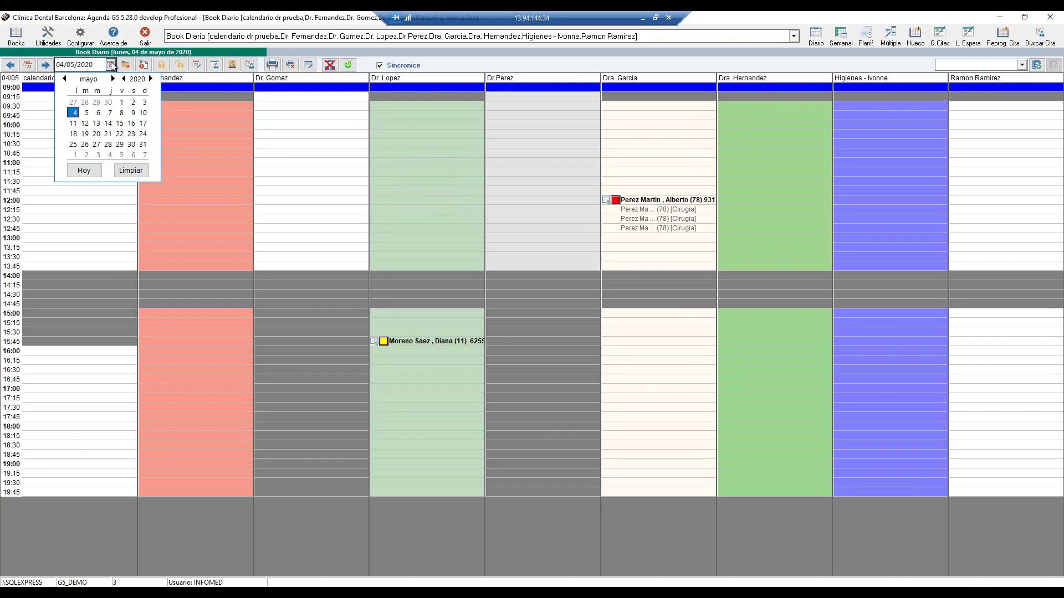
pyautogui.click(73, 123)
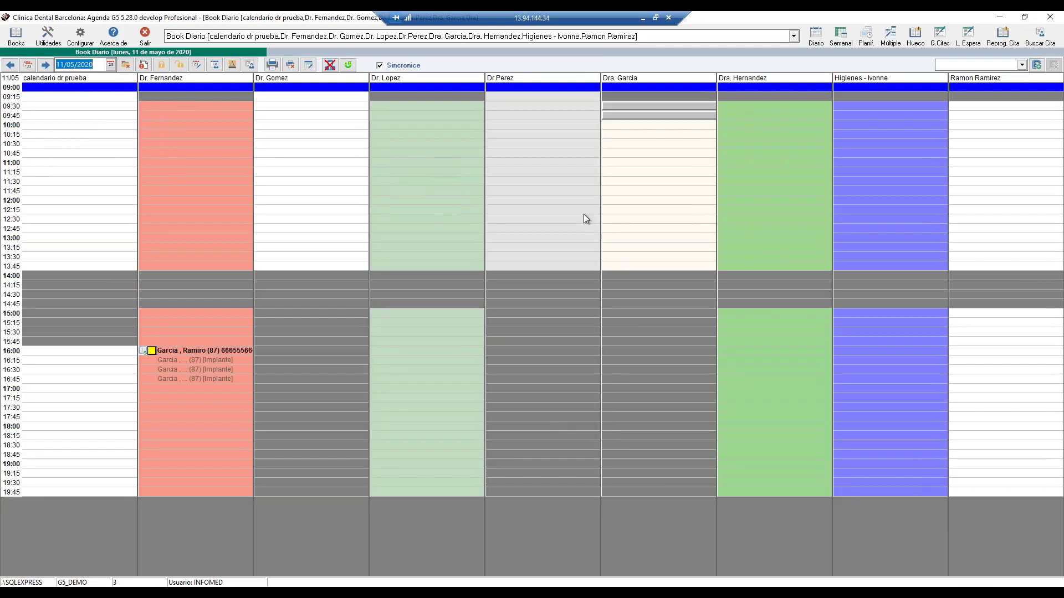
# Step: Start a new appointment at 11:30 in the fifth book and assign the same patient, found by record number
pyautogui.doubleClick(561, 185)
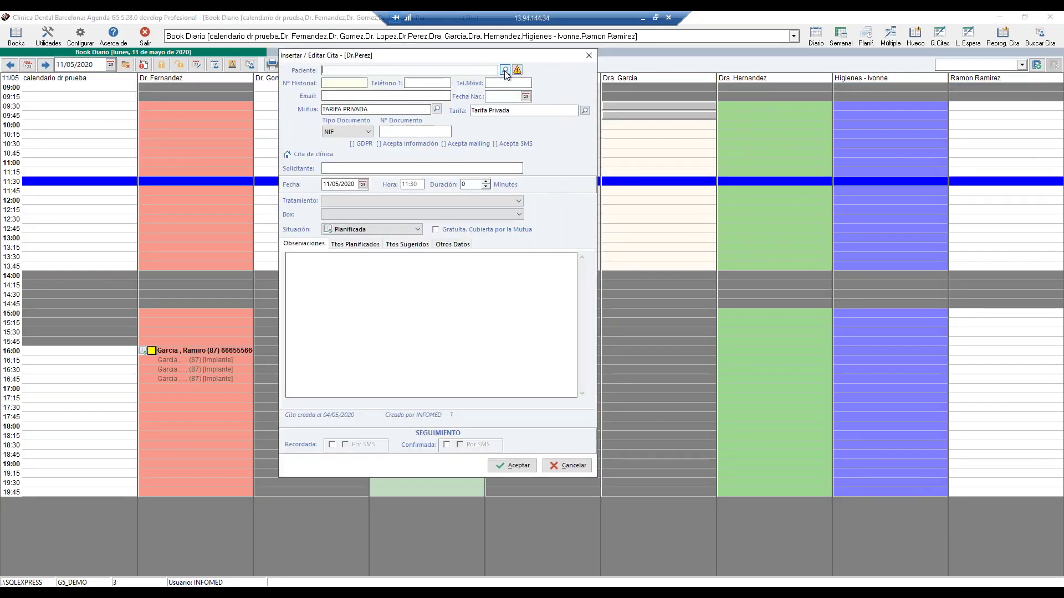
pyautogui.click(505, 71)
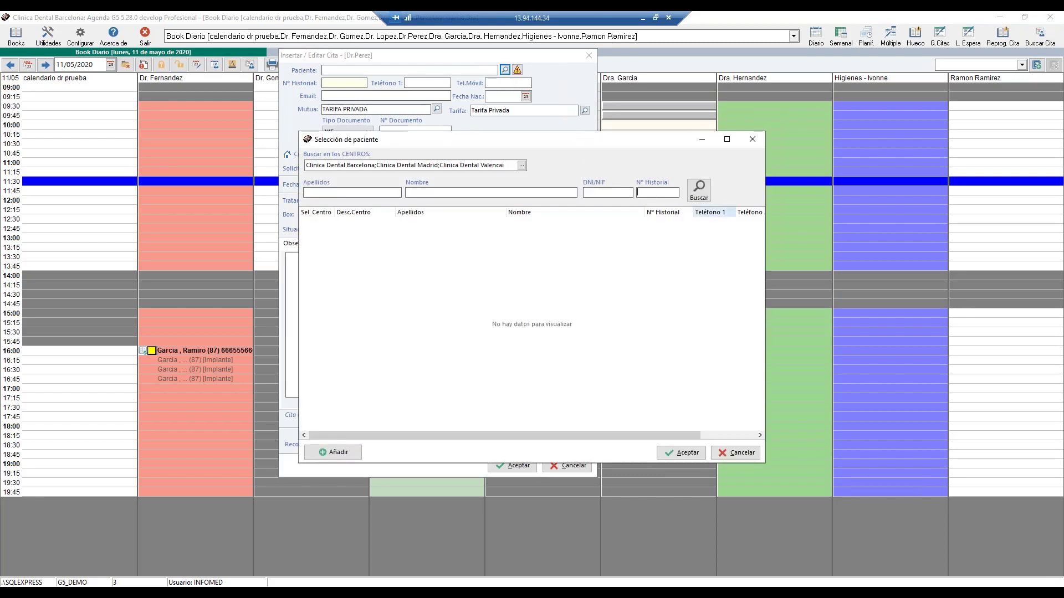
pyautogui.write('78')
pyautogui.click(698, 189)
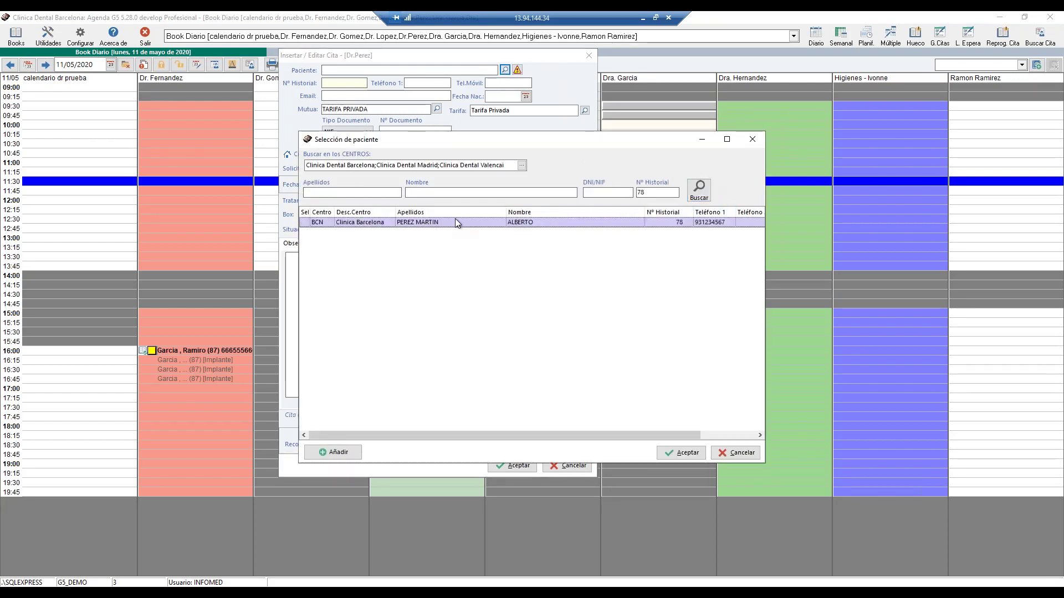
pyautogui.doubleClick(455, 222)
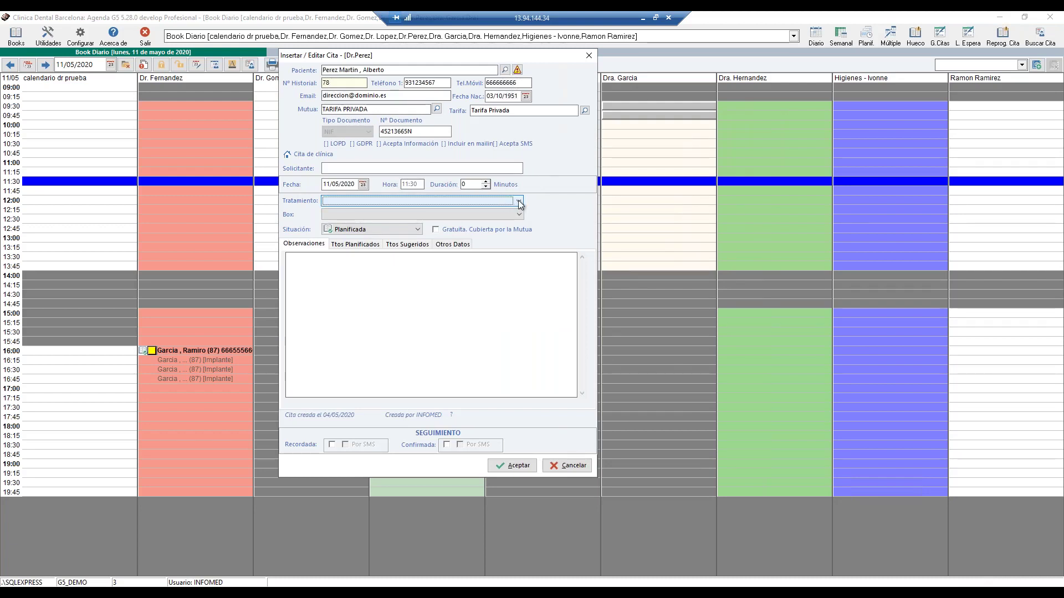
# Step: Set the appointment's treatment to Apicectomía and save it in the agenda
pyautogui.click(518, 201)
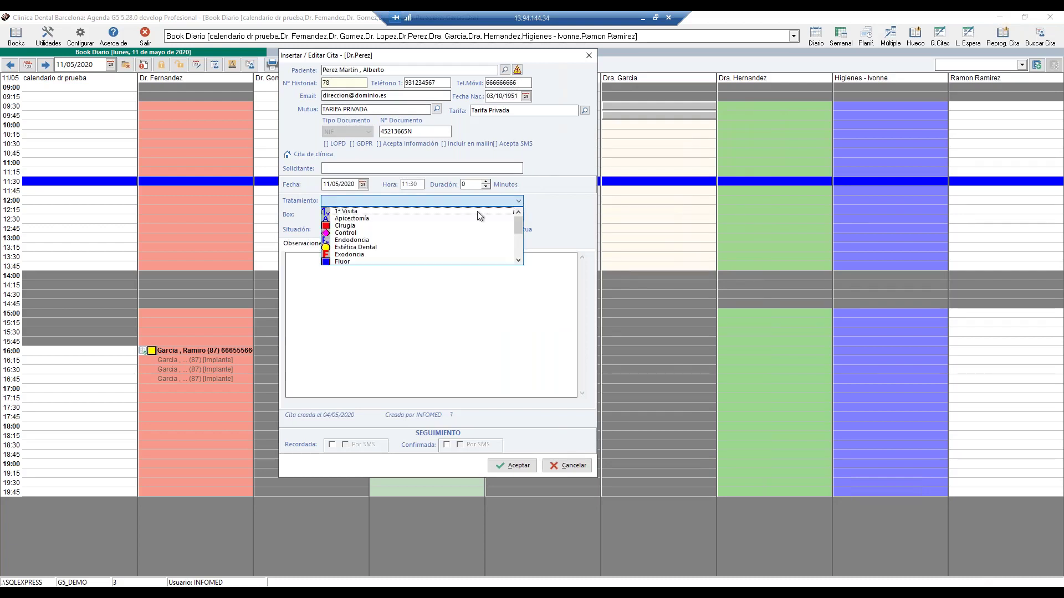
pyautogui.click(396, 219)
pyautogui.click(512, 465)
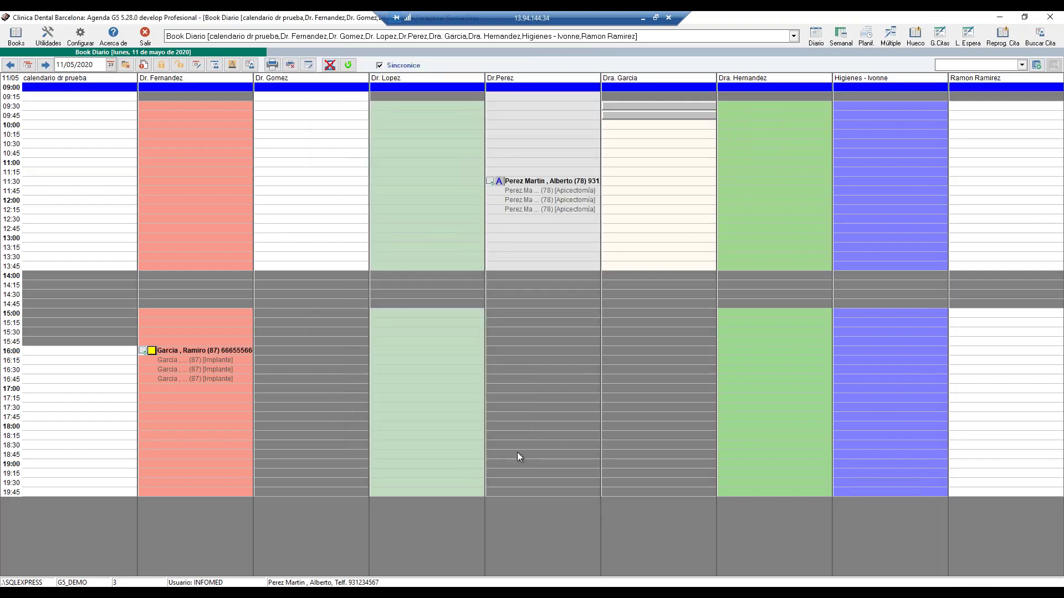
pyautogui.click(533, 182)
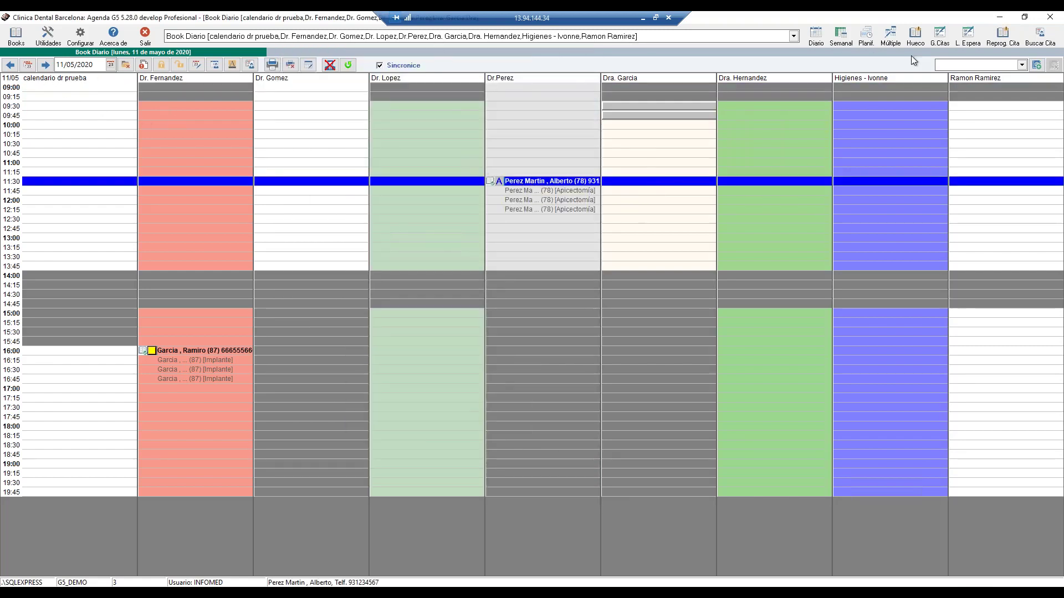
# Step: Return the agenda to today's date, 04/05/2020, and find the patient's appointments by record number in the appointment manager
pyautogui.click(27, 65)
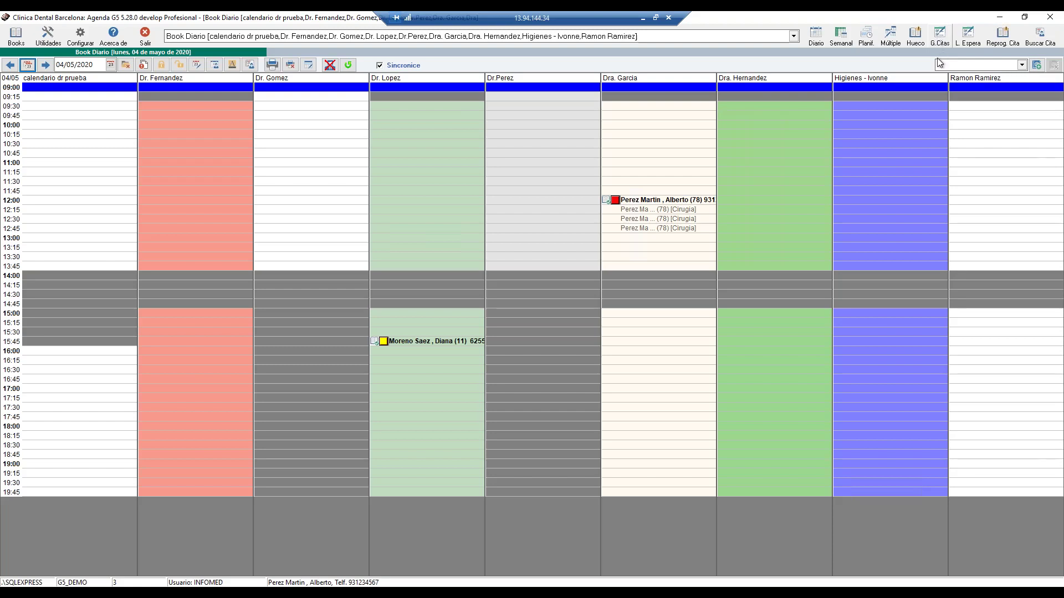
pyautogui.click(939, 39)
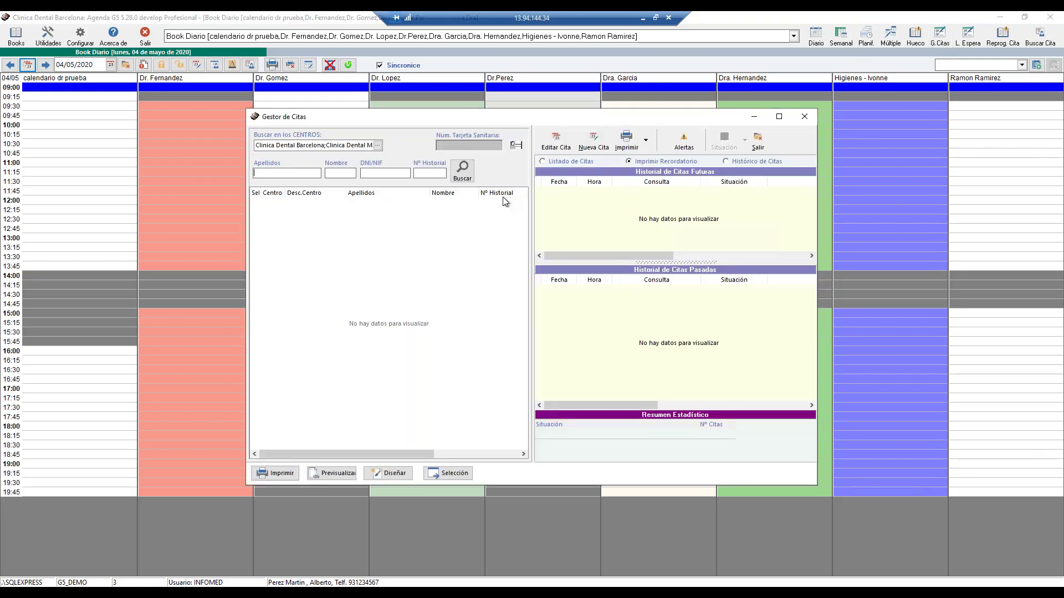
pyautogui.press('Tab')
pyautogui.press('Tab')
pyautogui.press('Tab')
pyautogui.write('78')
pyautogui.click(465, 173)
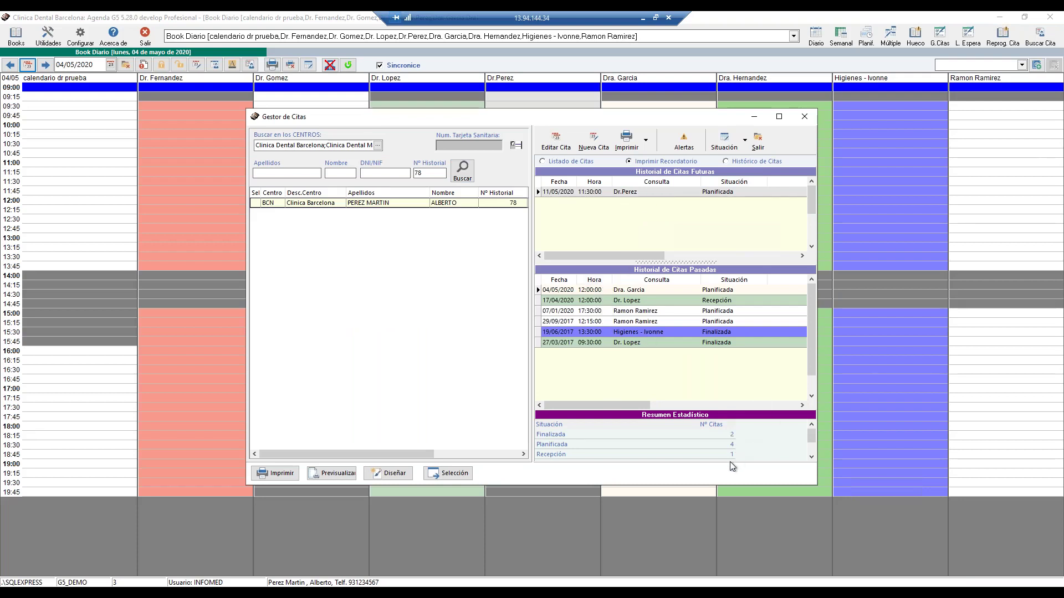
# Step: Examine the statistical summary of the patient's appointments by status, including Finalizada, Planificada and Recepción
pyautogui.scroll(-5, 745, 434)
pyautogui.scroll(5, 773, 444)
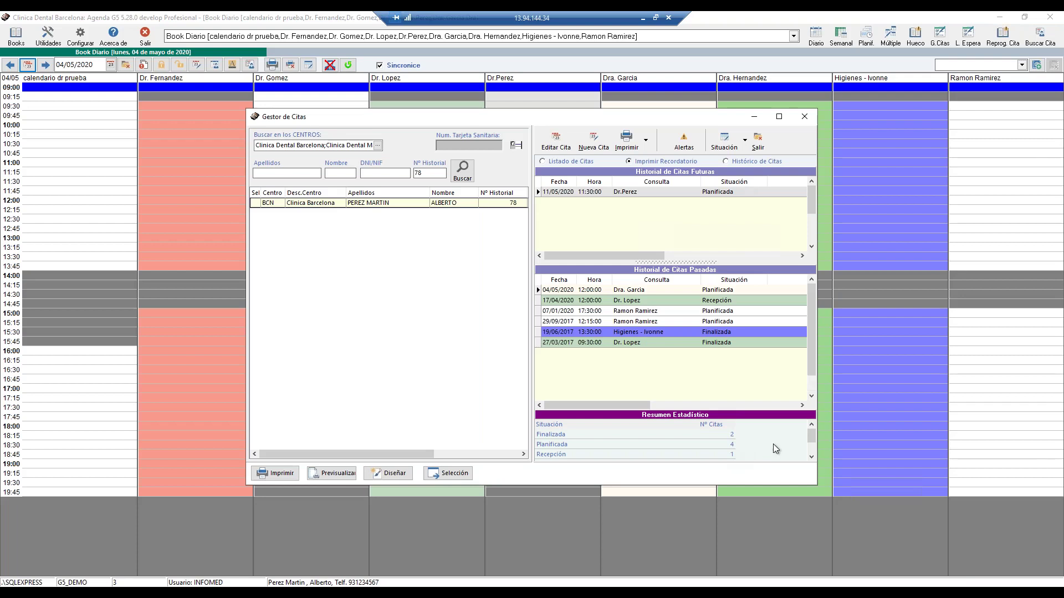
pyautogui.click(812, 458)
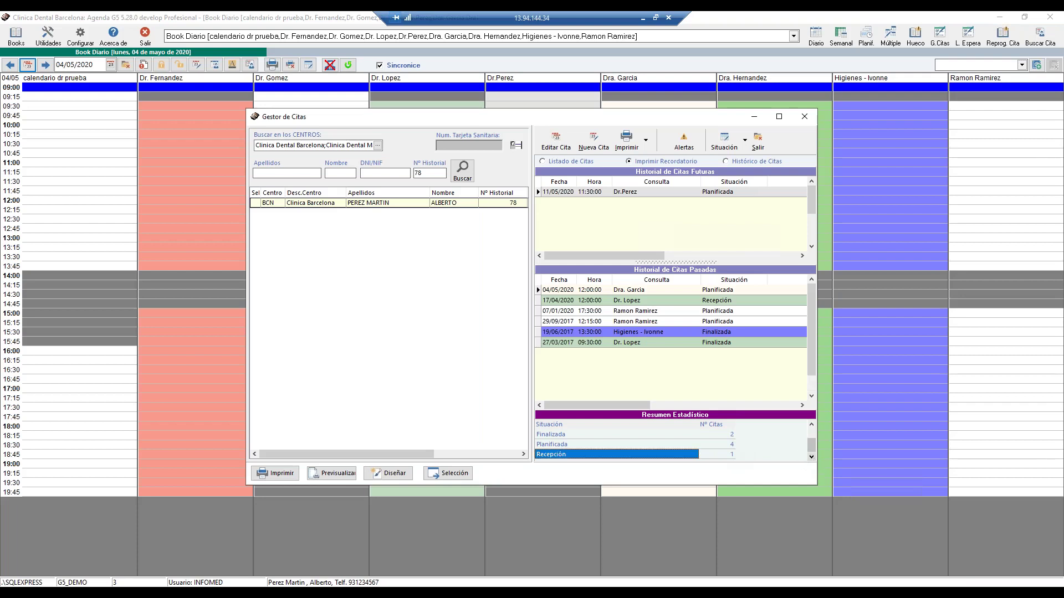
pyautogui.click(610, 435)
pyautogui.click(696, 446)
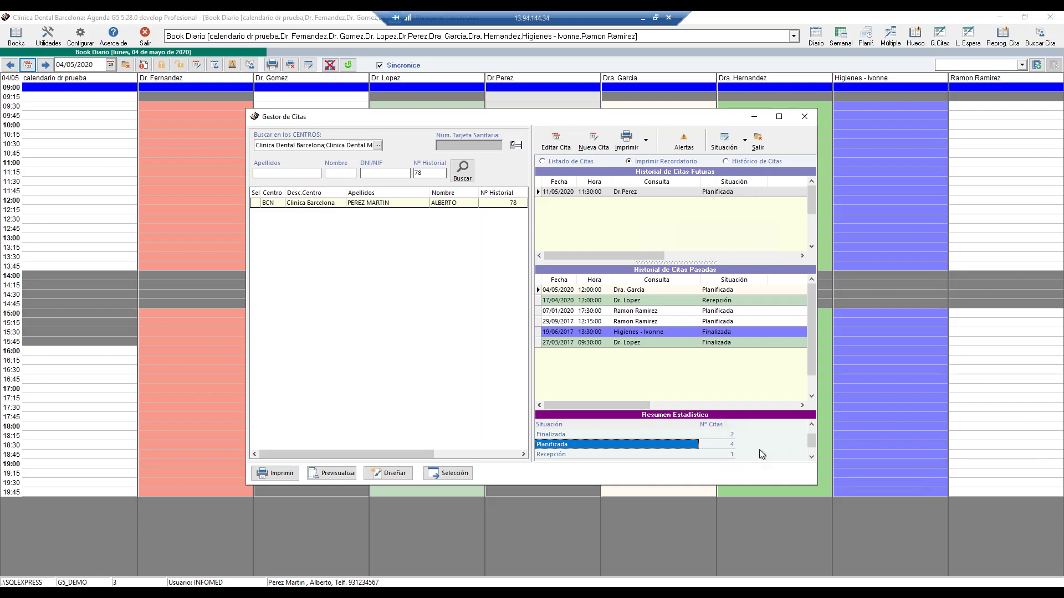
pyautogui.scroll(-1, 760, 441)
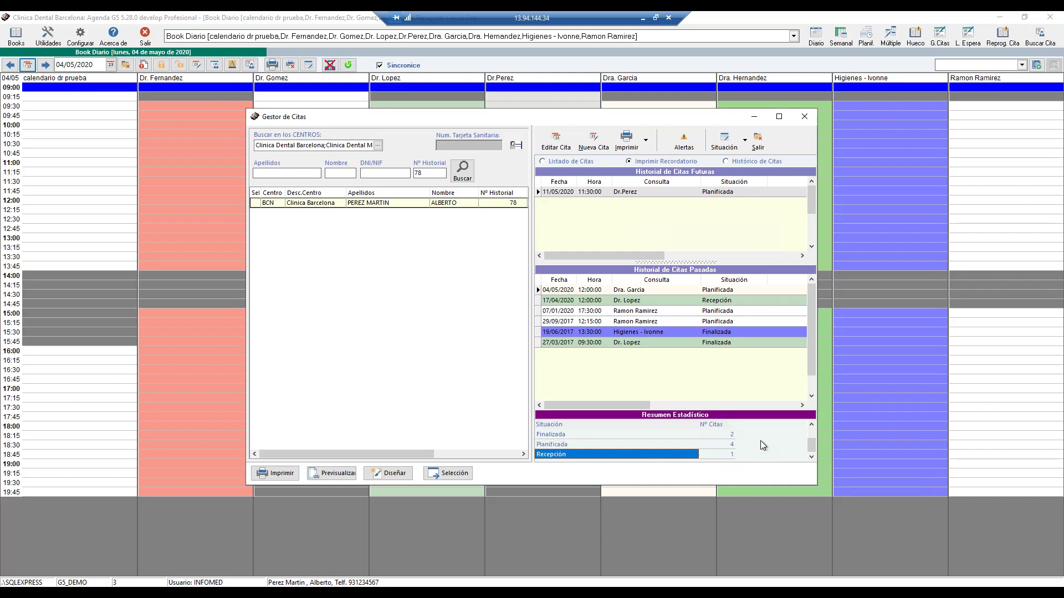
pyautogui.scroll(2, 760, 441)
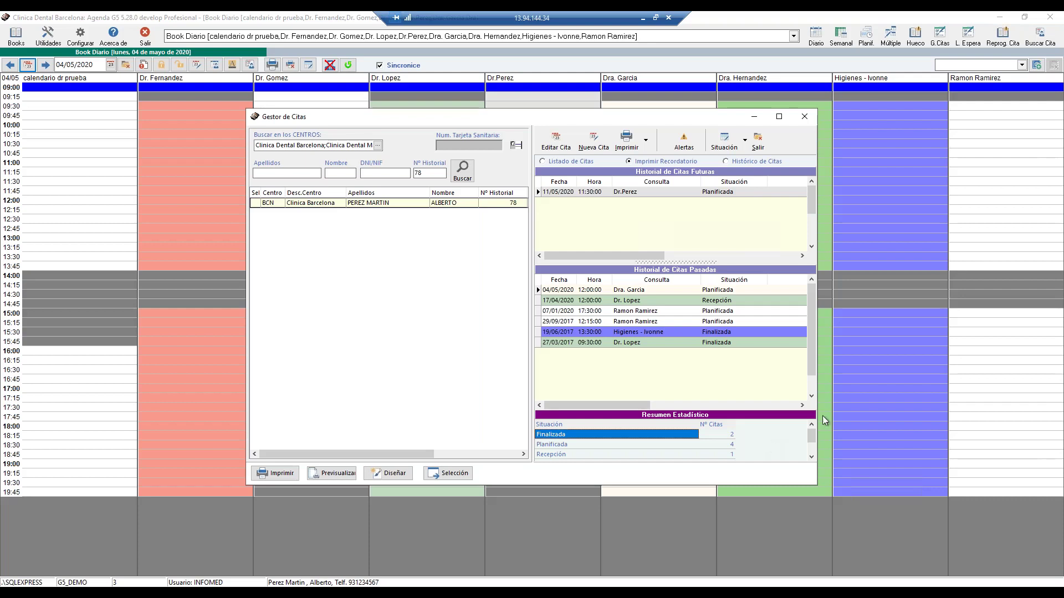
# Step: Close the appointment manager, switch to Gesden G5 and open the agenda's Listado de Citas report filter
pyautogui.click(808, 121)
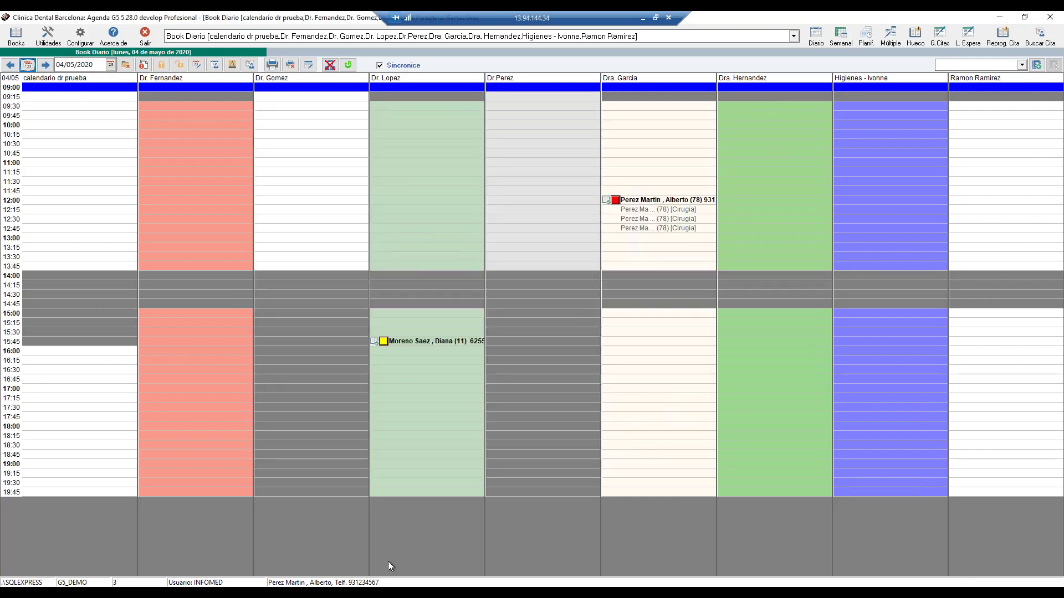
pyautogui.click(249, 563)
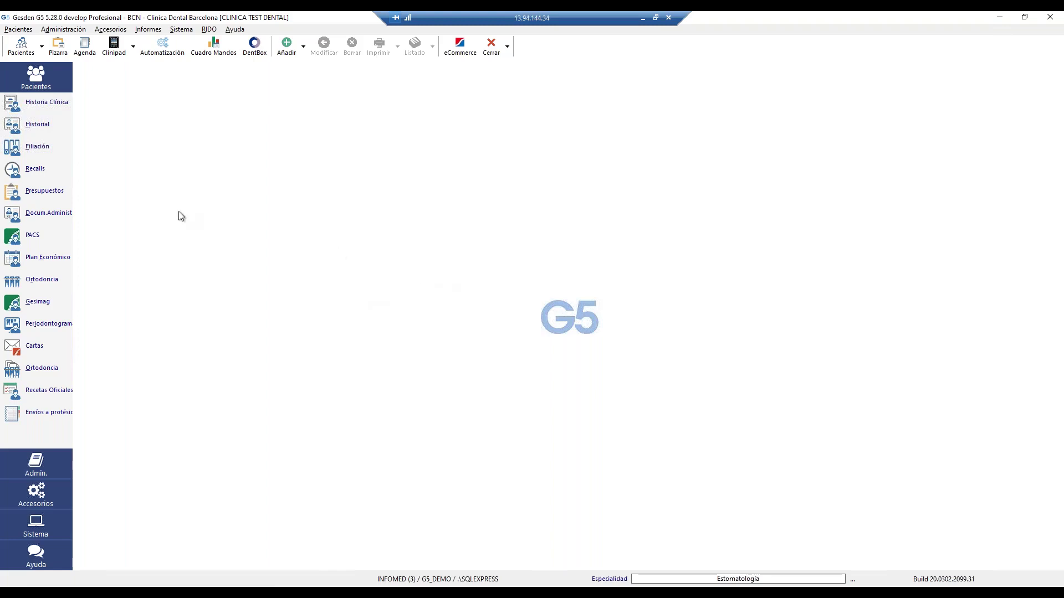
pyautogui.click(148, 29)
pyautogui.moveTo(199, 528)
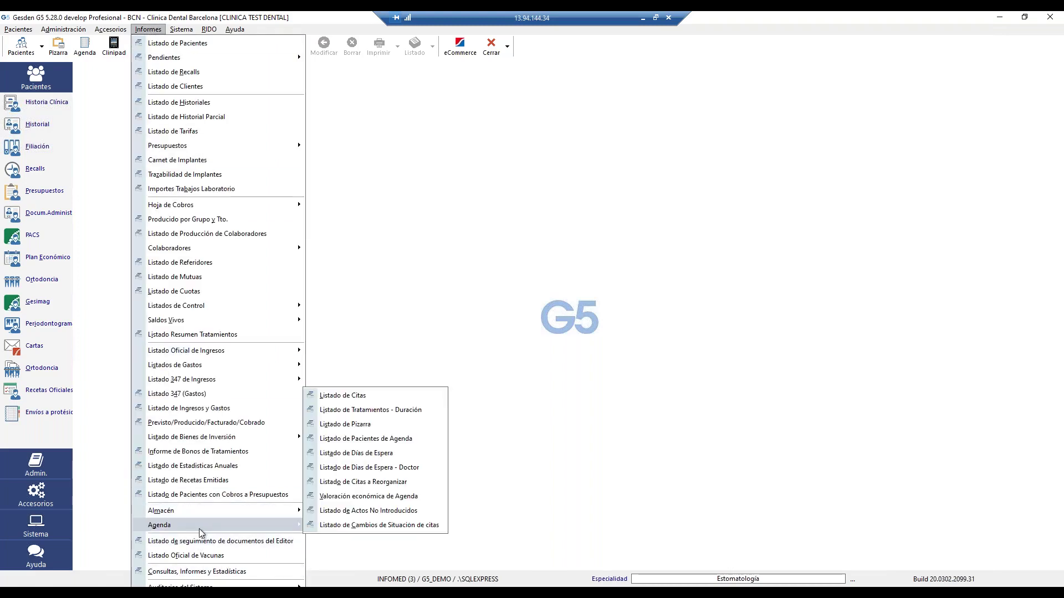
pyautogui.click(342, 397)
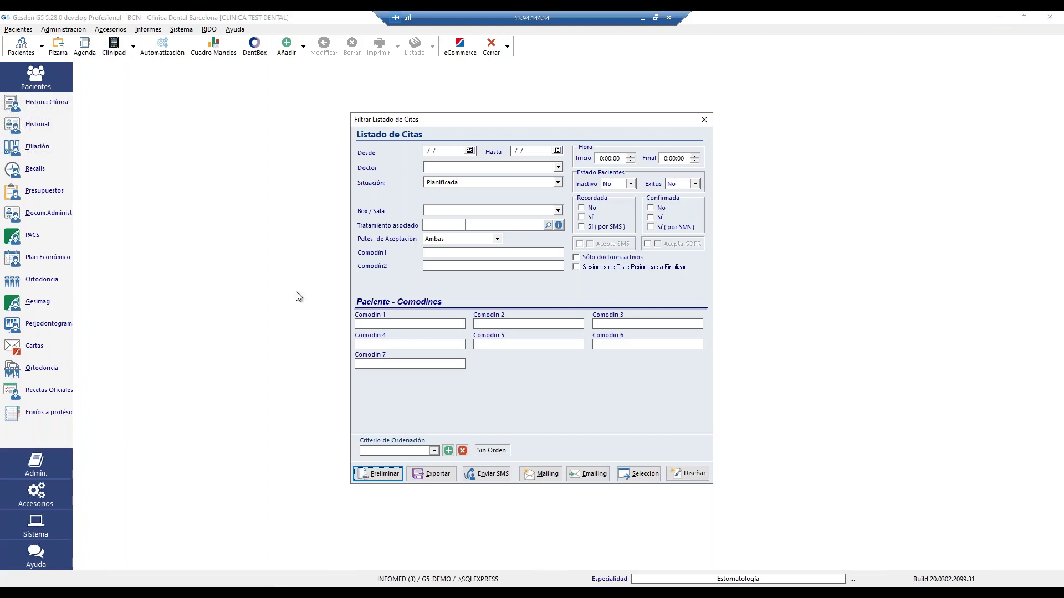
# Step: Filter the appointment list from 04/05/2020 to 08/05/2020 for the doctor with the 12:00 appointment, and preview the report
pyautogui.click(558, 167)
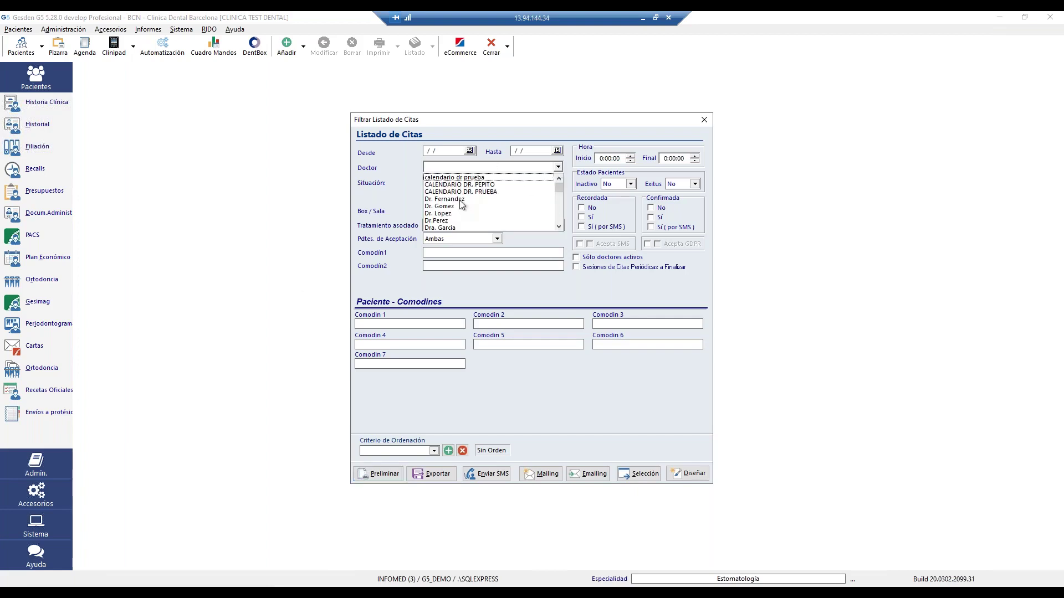
pyautogui.click(459, 227)
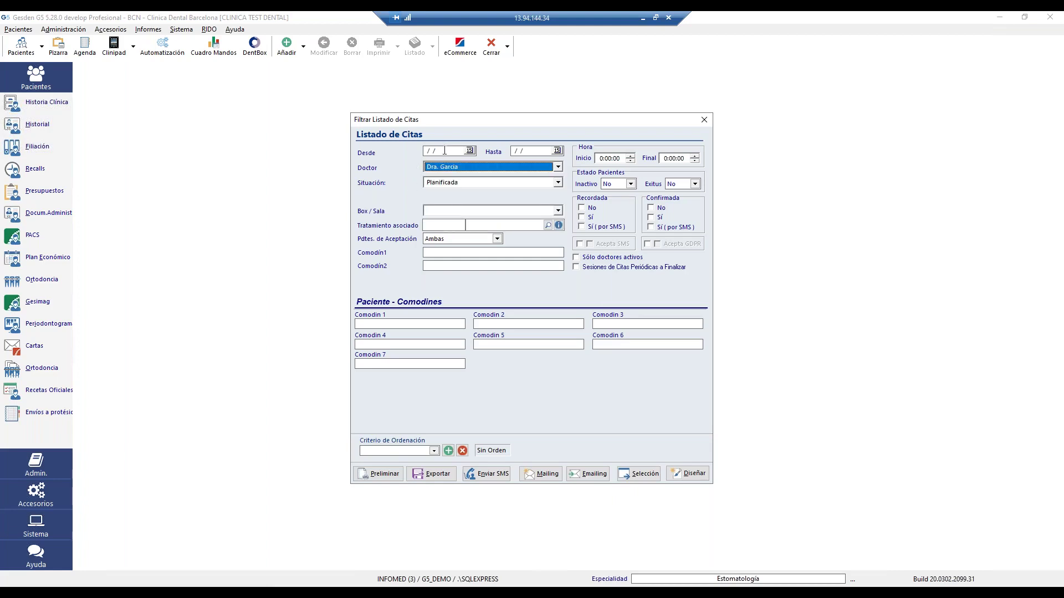
pyautogui.click(470, 150)
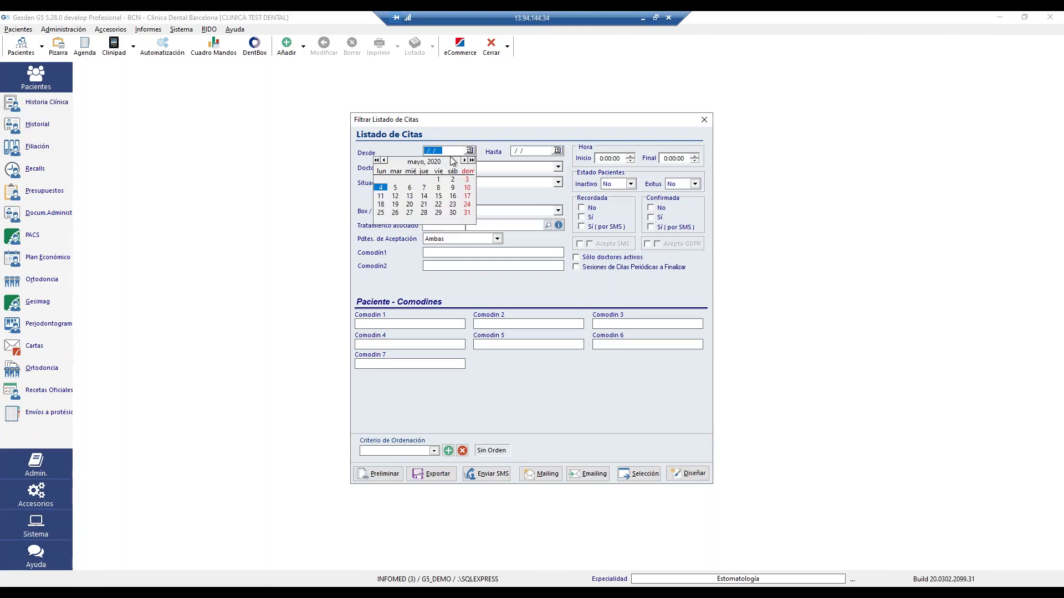
pyautogui.click(381, 189)
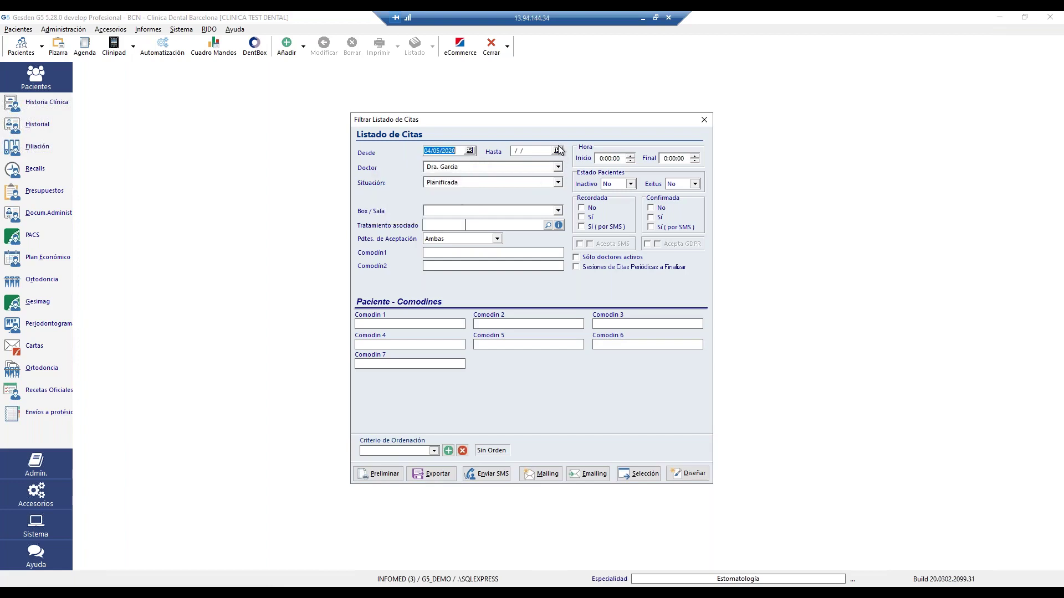
pyautogui.click(558, 151)
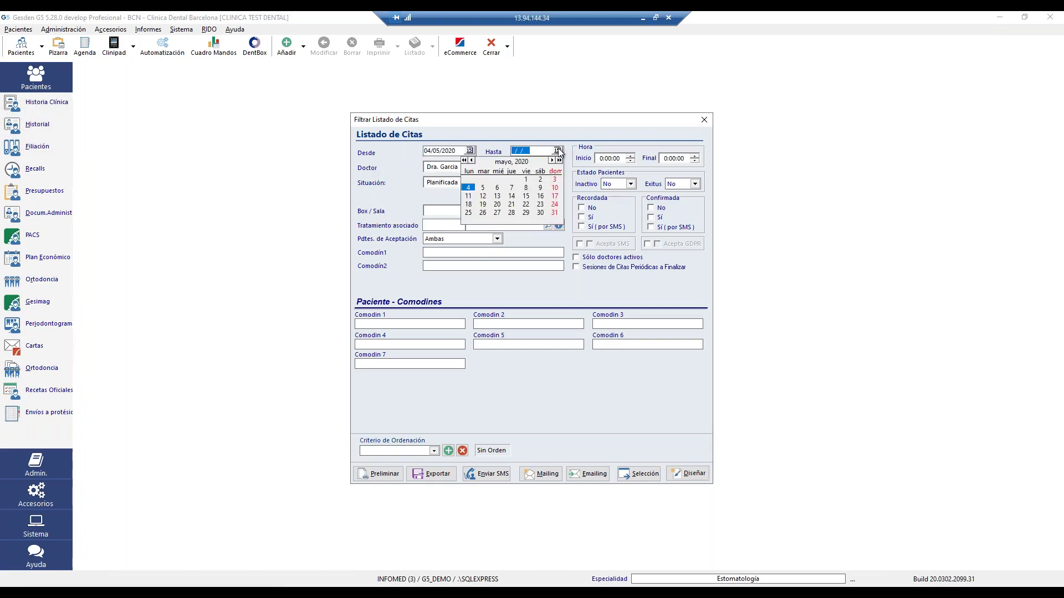
pyautogui.click(526, 187)
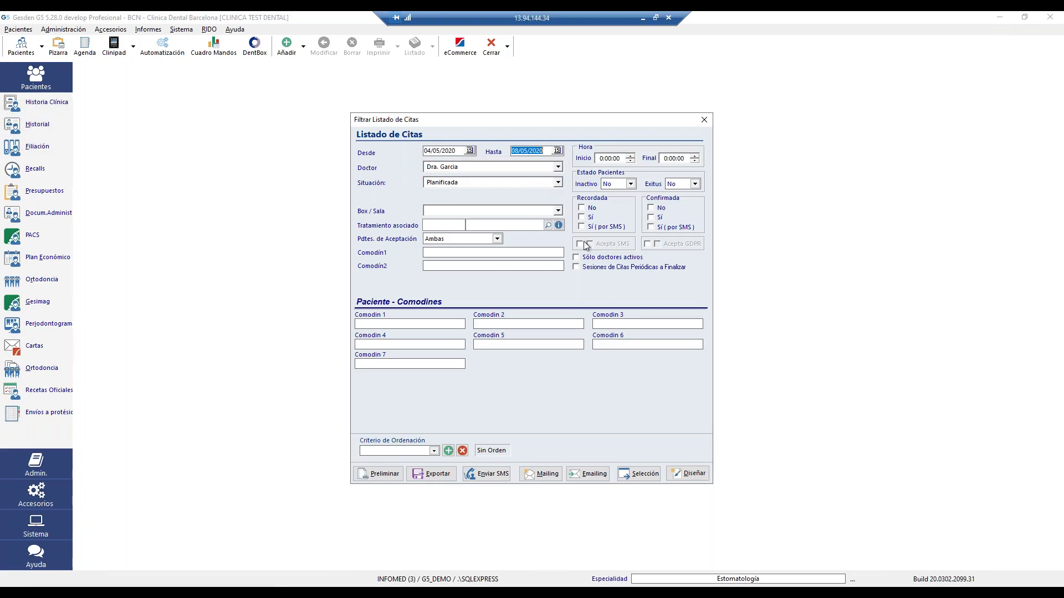
pyautogui.click(383, 474)
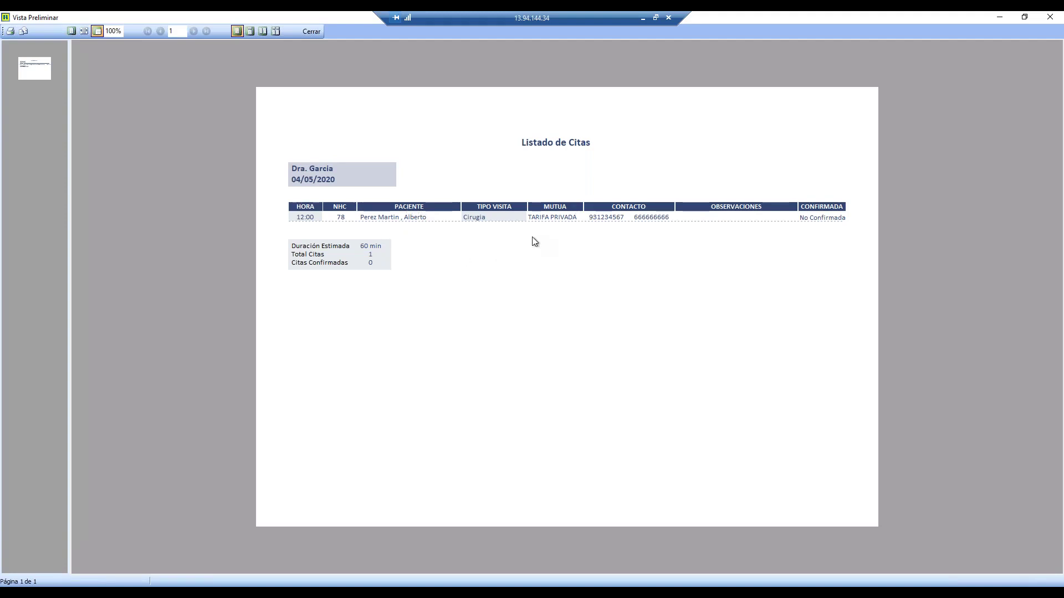
pyautogui.click(310, 31)
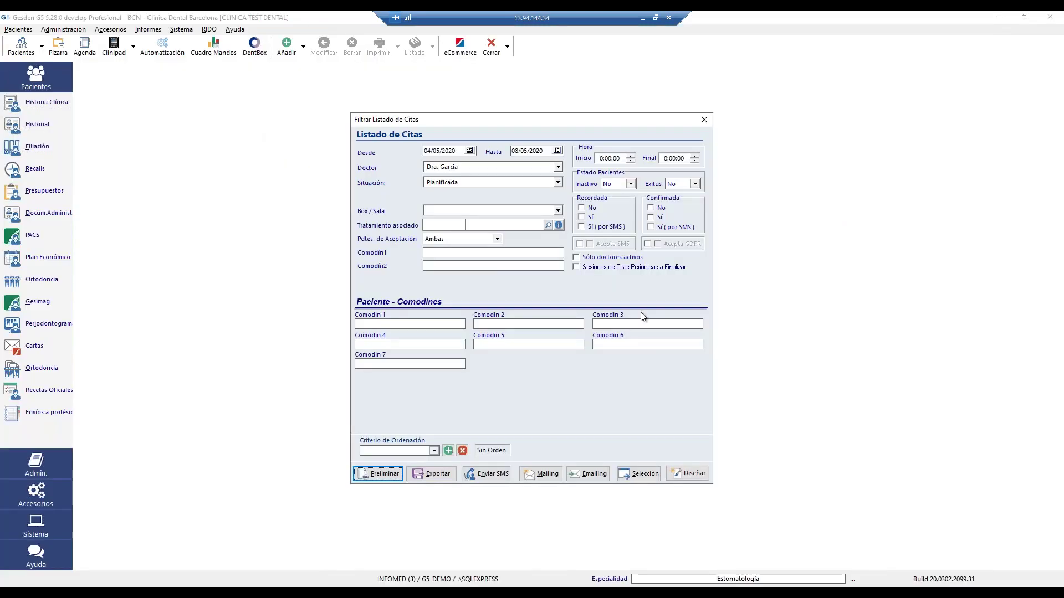
# Step: Send SMS reminders for the filtered appointments, marking those that receive a message as reminded
pyautogui.click(489, 482)
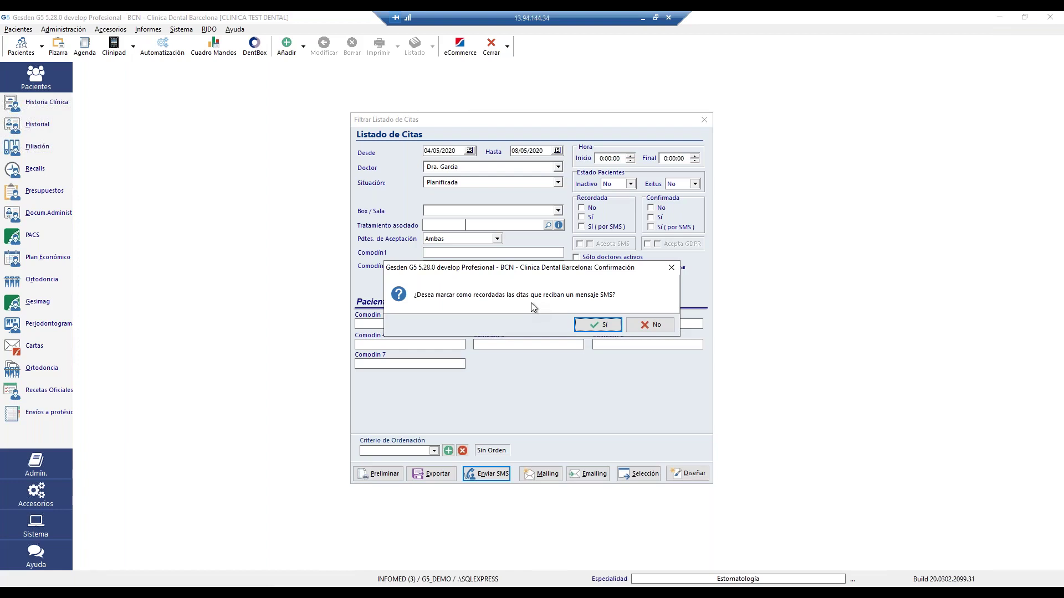
pyautogui.click(600, 324)
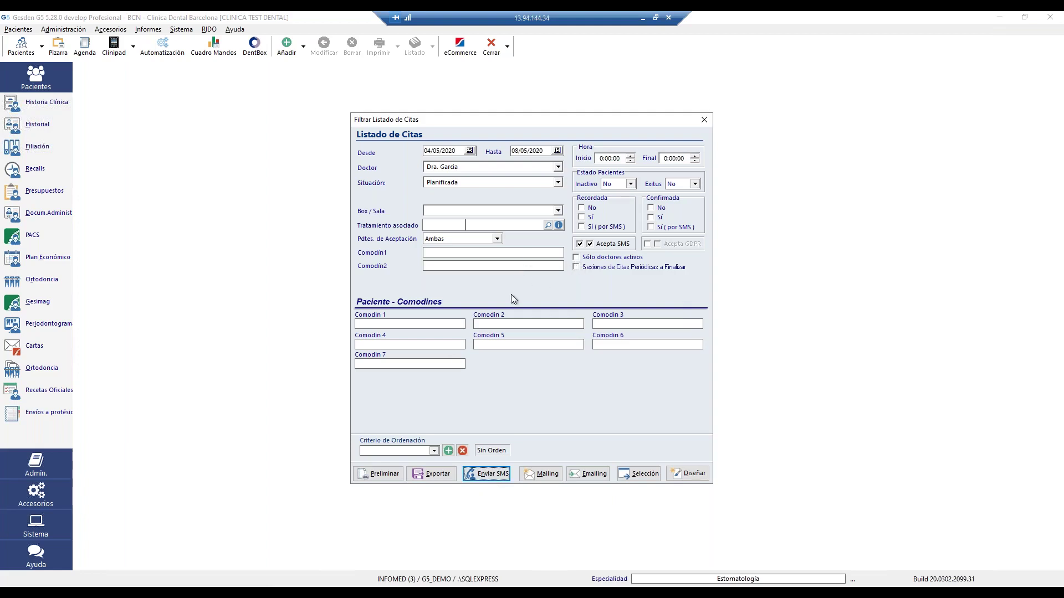
pyautogui.click(498, 473)
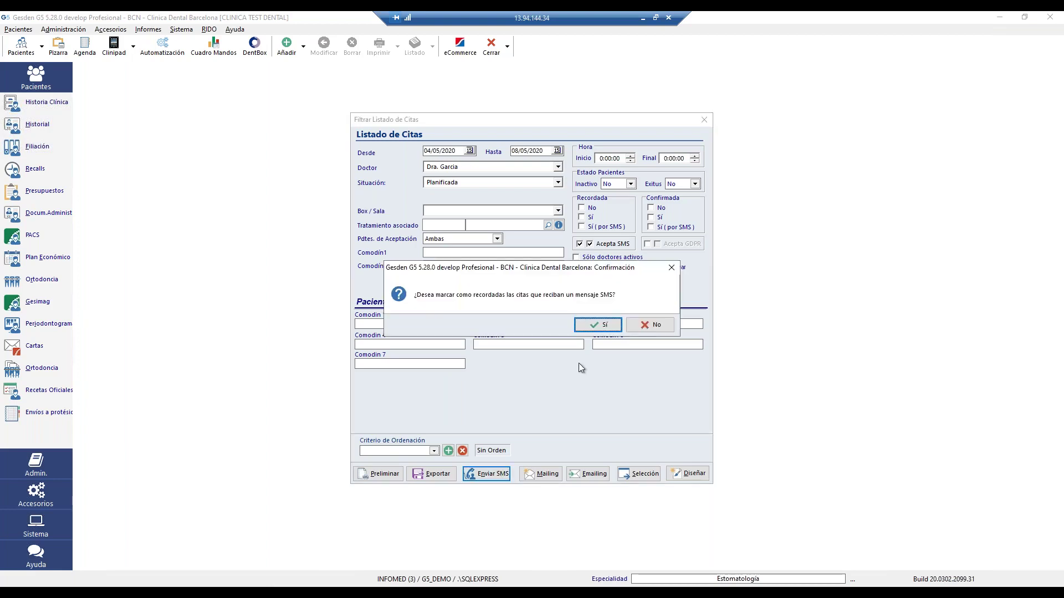
pyautogui.click(598, 325)
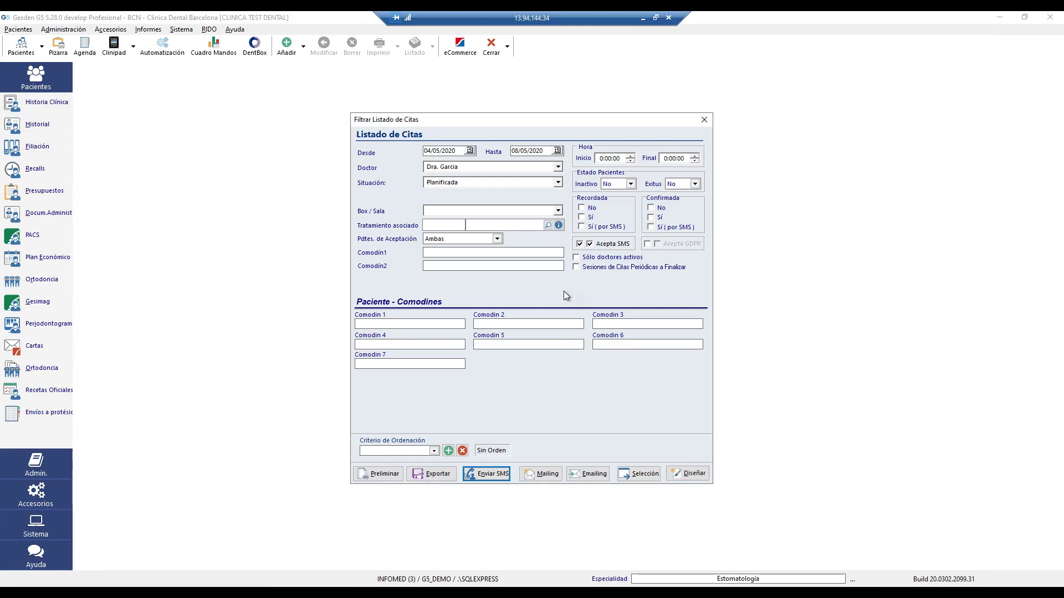
# Step: Look through the Recordatorios documents available for a mailing to the filtered patients, selecting Recordatorio, and close the document selection
pyautogui.click(537, 477)
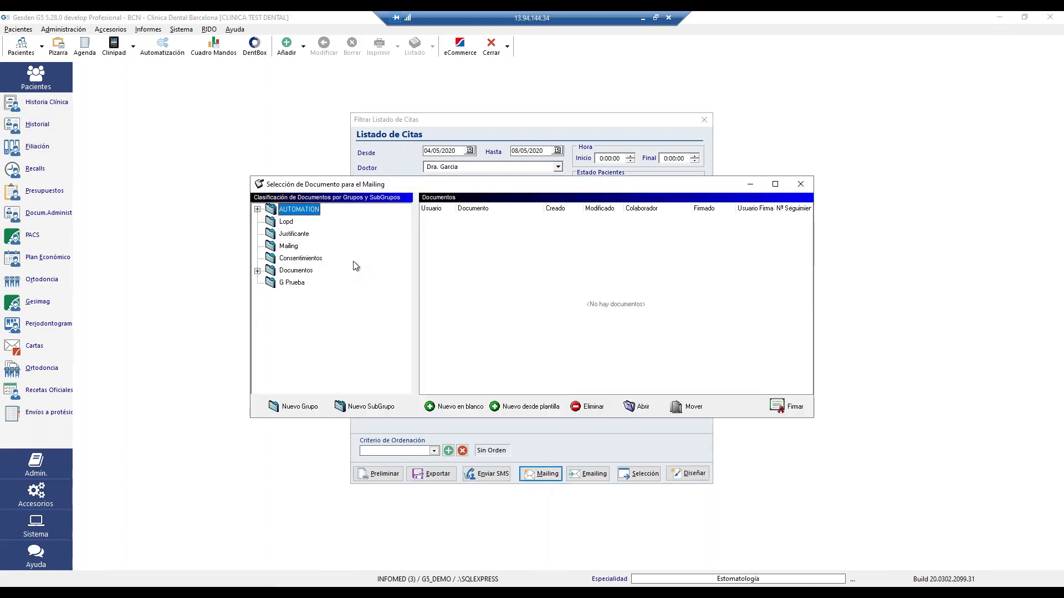
pyautogui.click(296, 270)
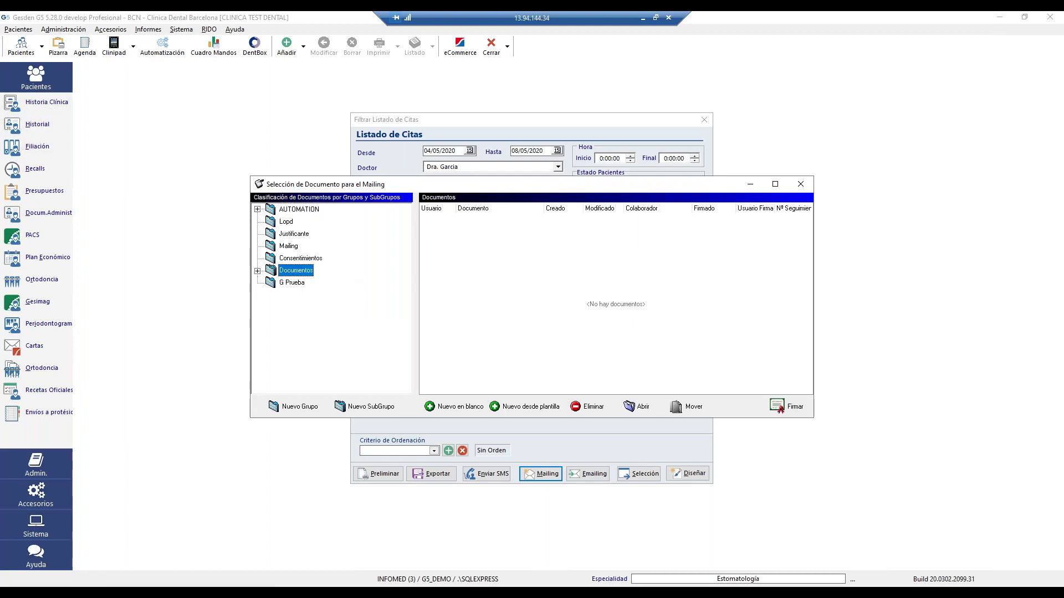
pyautogui.click(257, 271)
pyautogui.click(324, 283)
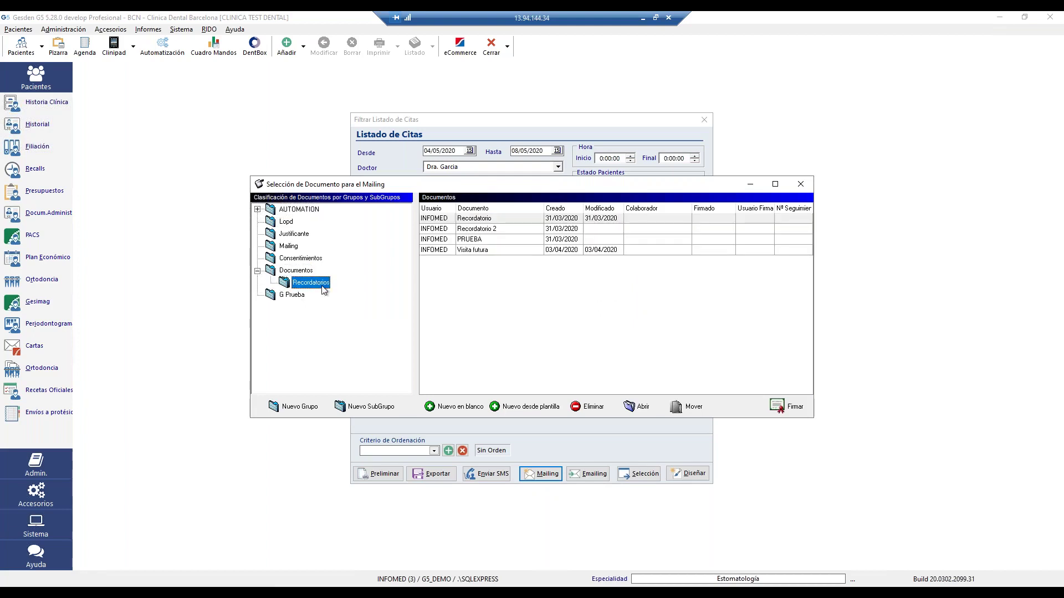
pyautogui.click(498, 219)
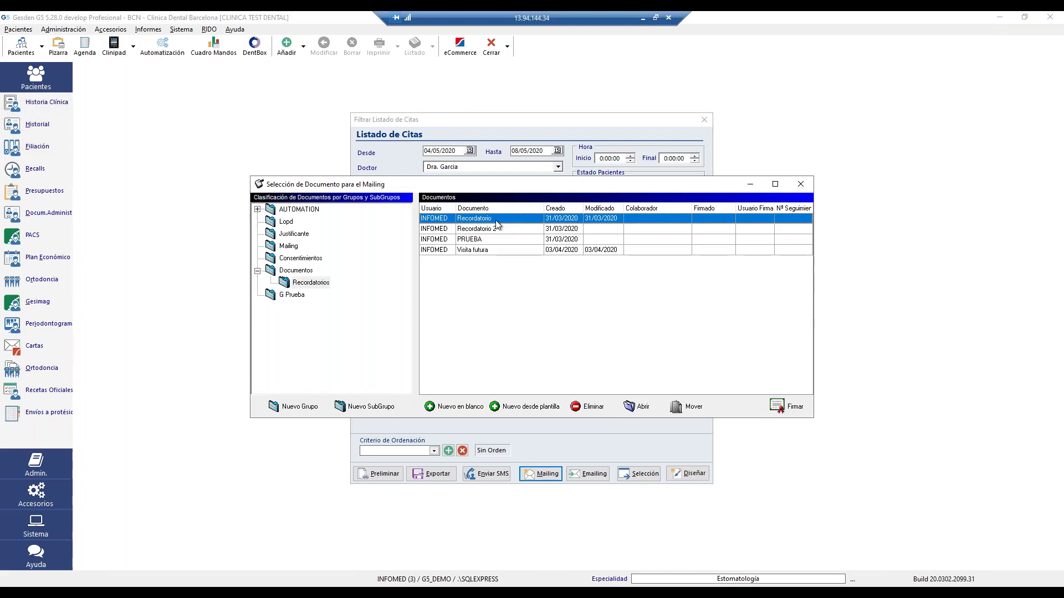
pyautogui.click(801, 184)
pyautogui.click(588, 327)
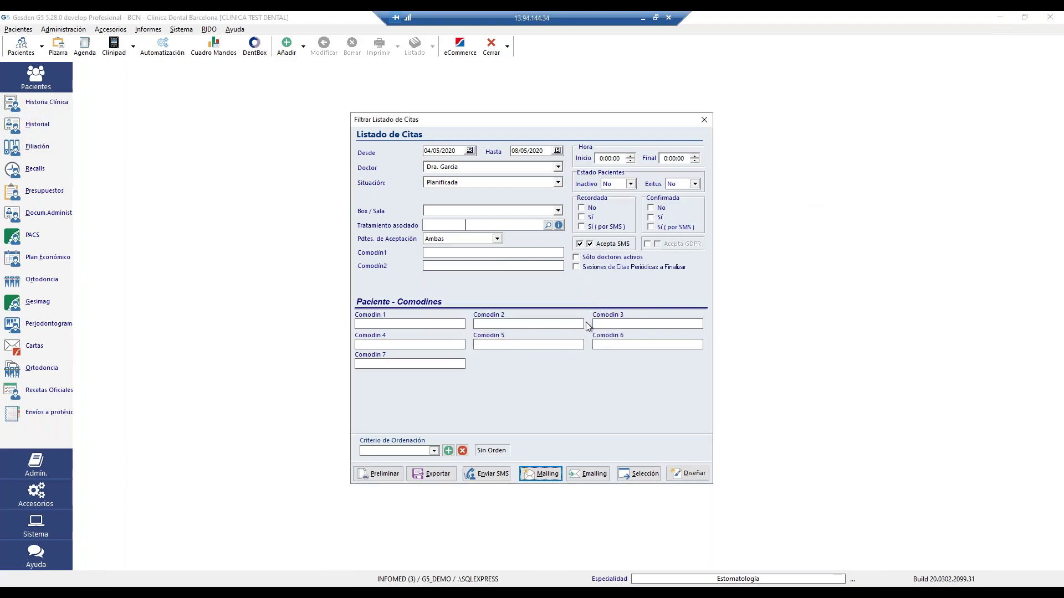
# Step: Prepare an emailing with the Recordatorio document and the subject "recordatorio", and close it without sending
pyautogui.click(594, 477)
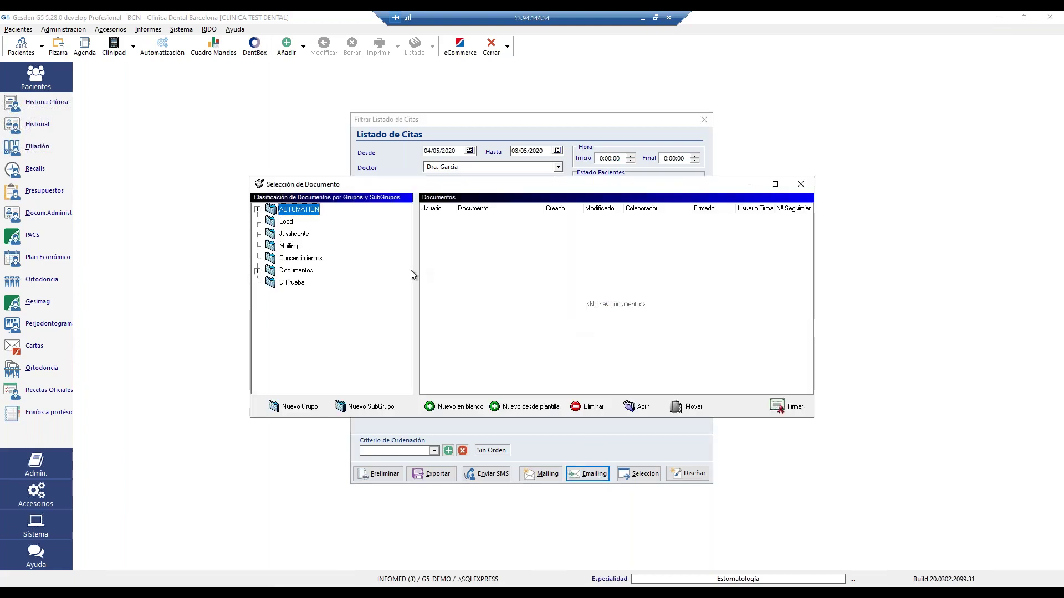
pyautogui.doubleClick(297, 270)
pyautogui.click(310, 283)
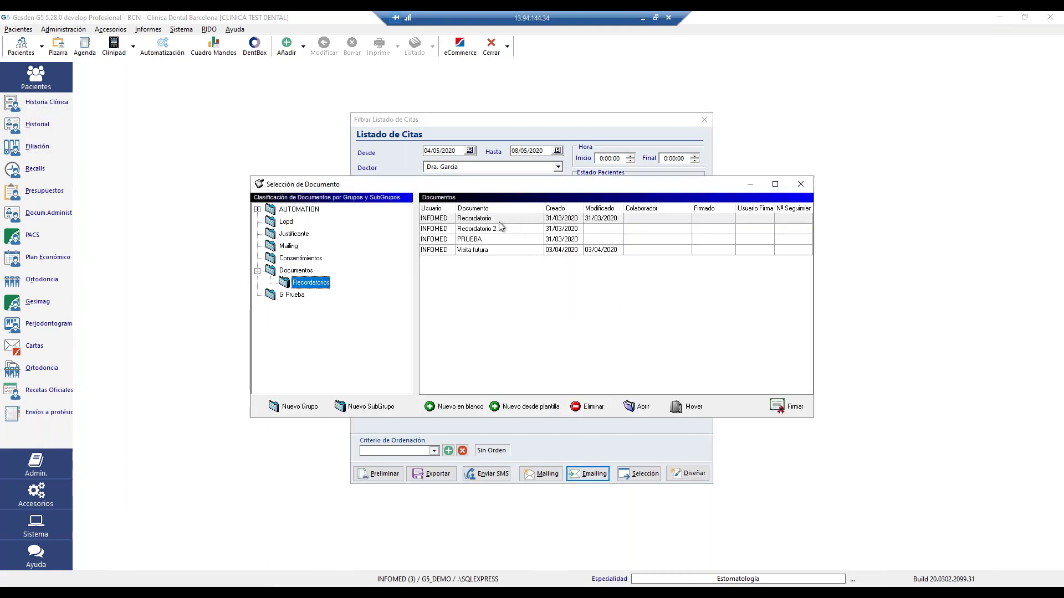
pyautogui.doubleClick(498, 219)
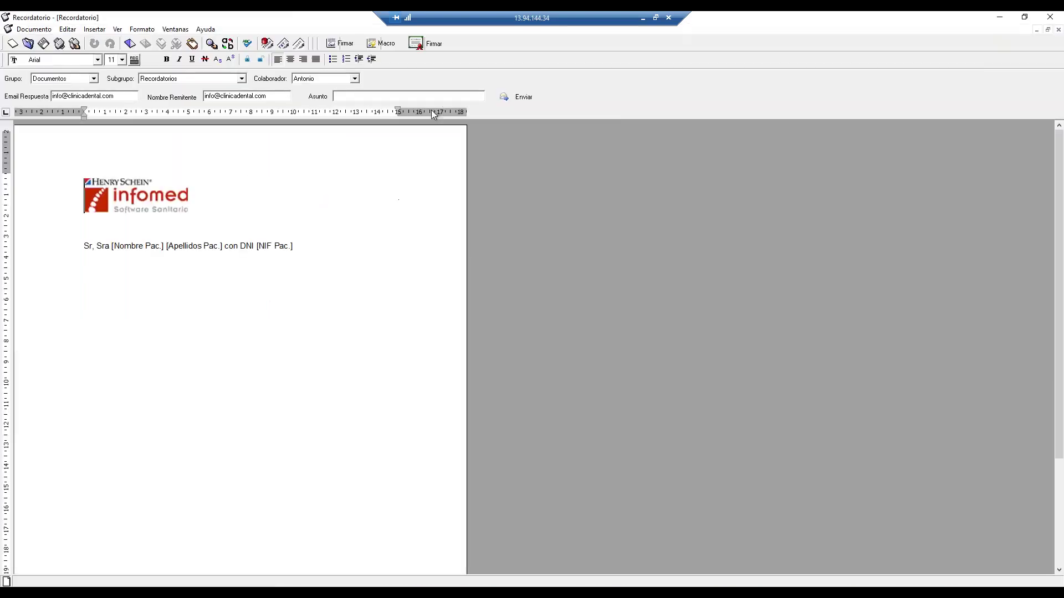
pyautogui.click(359, 96)
pyautogui.write('recordatorio')
pyautogui.click(372, 348)
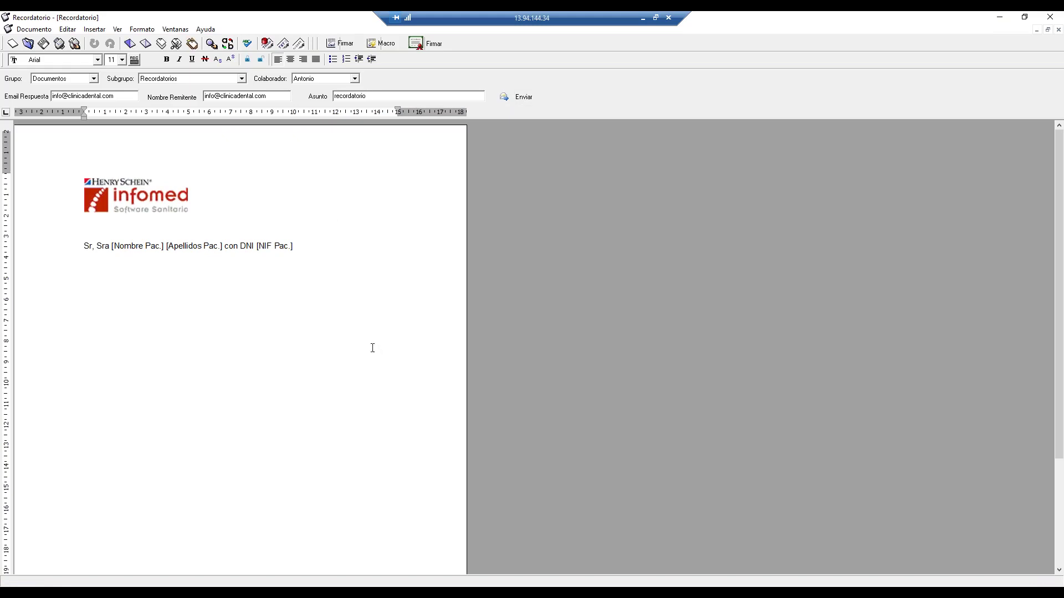
pyautogui.click(1050, 17)
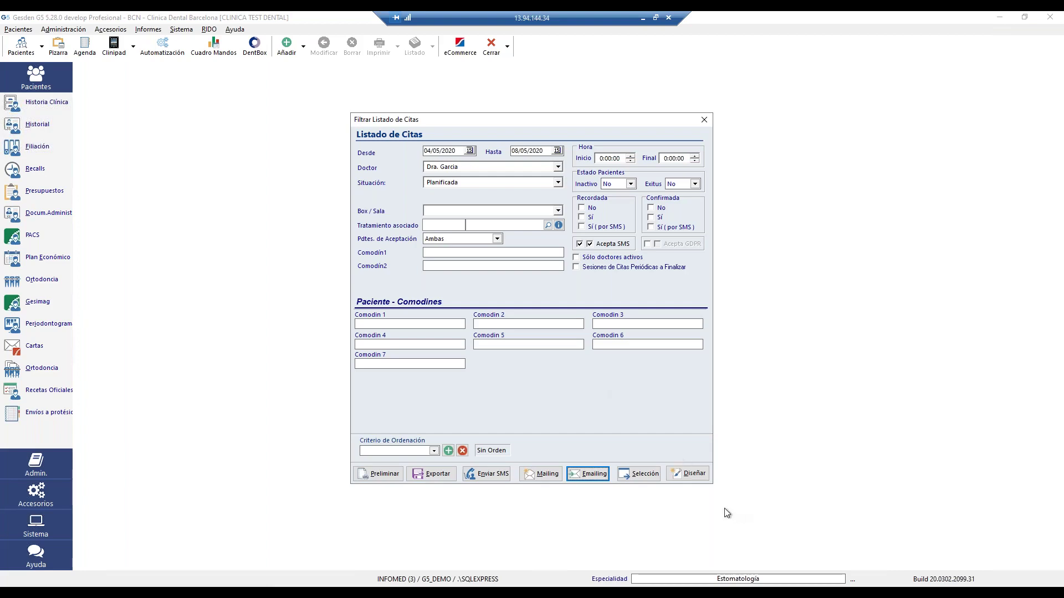
# Step: Leave the appointment list filter and view the contact fields, including Email, in the new patient form
pyautogui.click(704, 120)
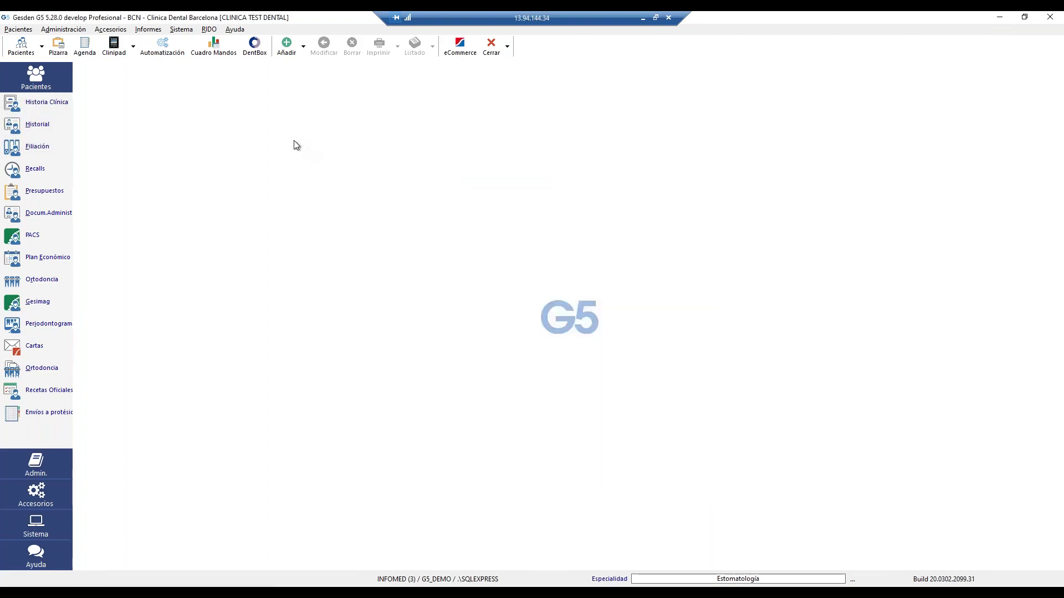
pyautogui.click(21, 46)
pyautogui.click(375, 117)
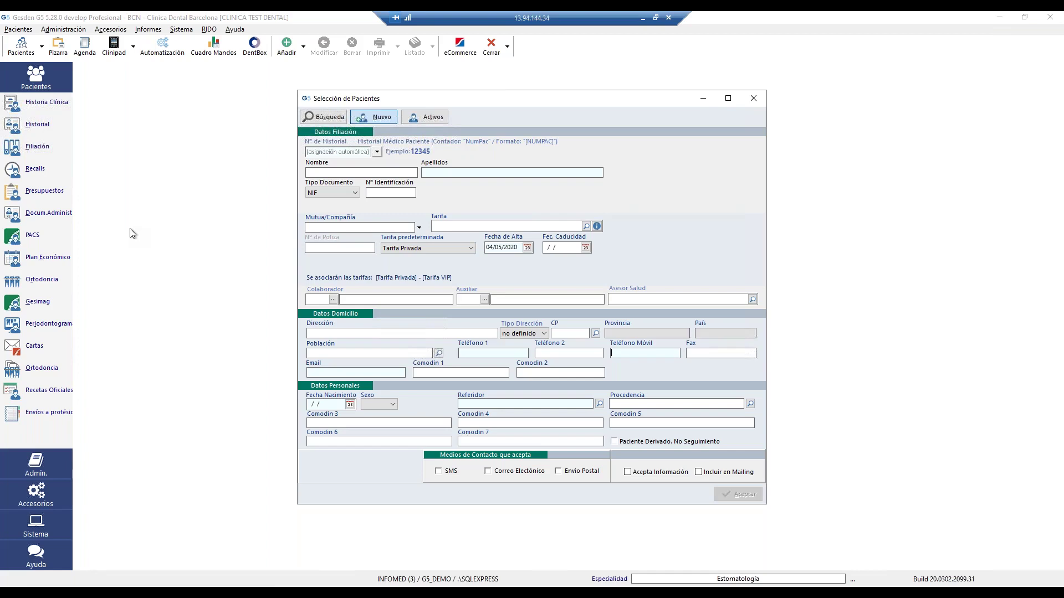
pyautogui.click(366, 372)
pyautogui.click(753, 98)
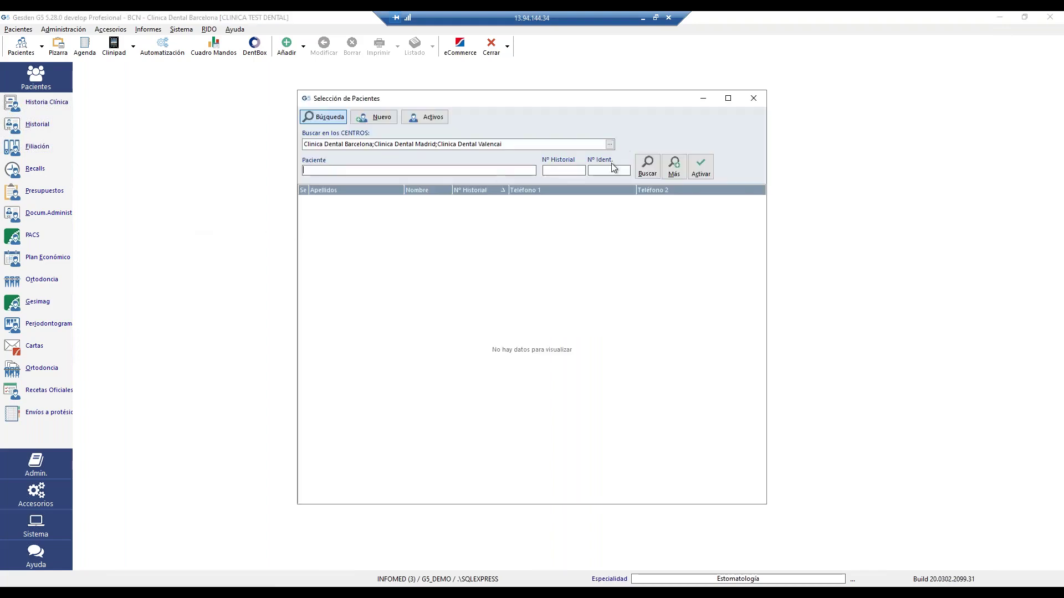
# Step: Find the patient by record number, activate the record and open the patient's recalls
pyautogui.write('78')
pyautogui.click(643, 169)
pyautogui.doubleClick(549, 211)
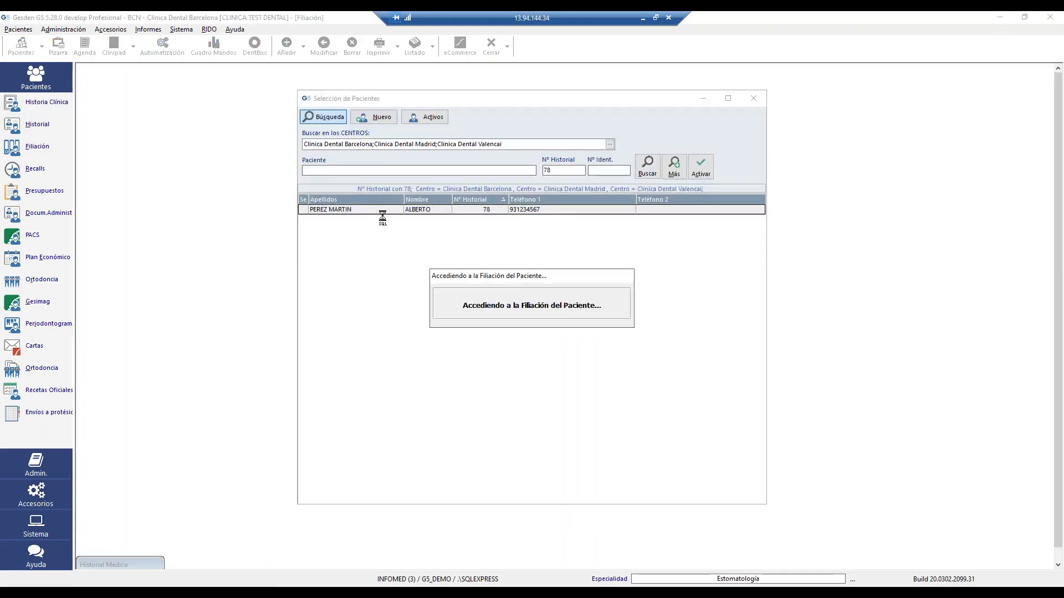
pyautogui.click(12, 169)
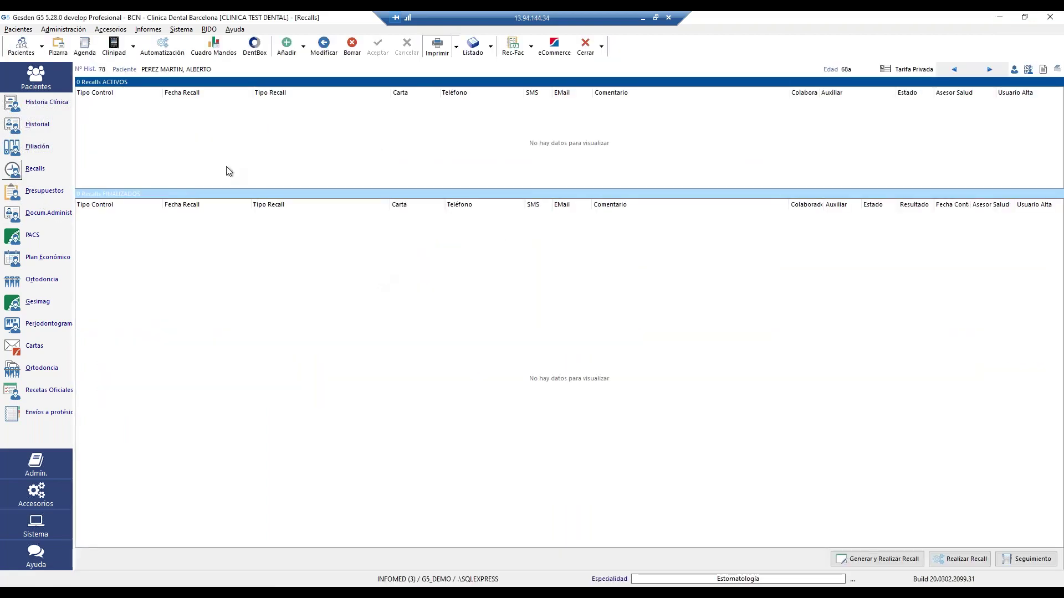
# Step: Start a new recall for the patient and look through the available recall reasons, selecting Higiene anual
pyautogui.click(286, 45)
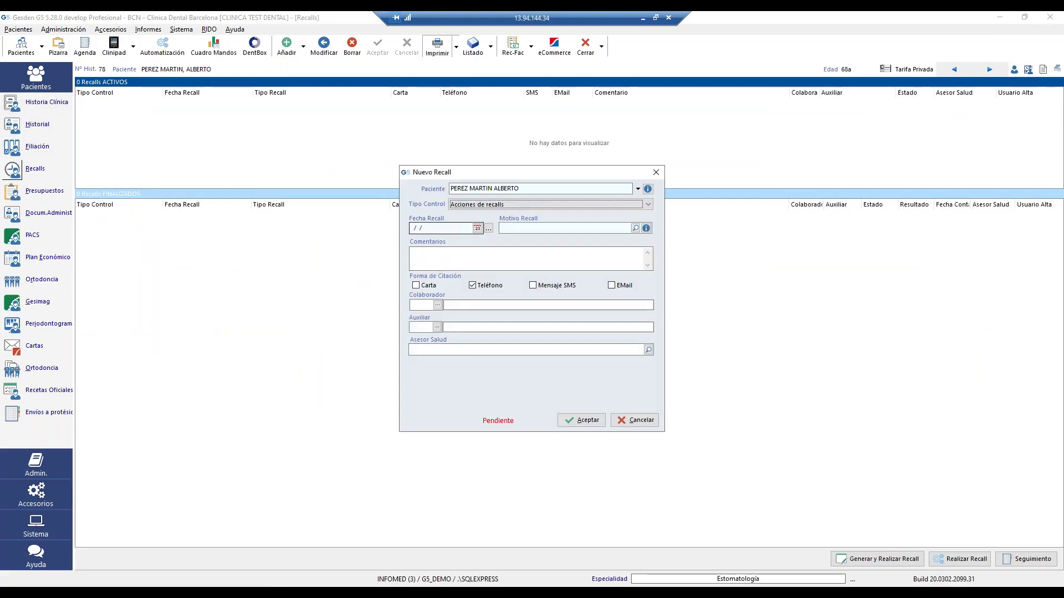
pyautogui.click(635, 228)
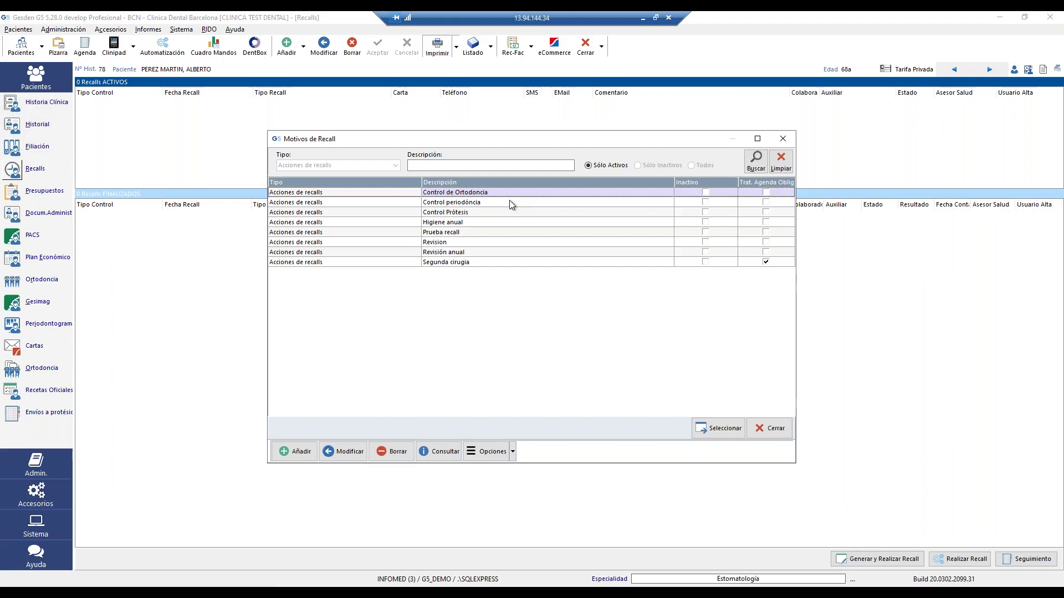
pyautogui.click(473, 204)
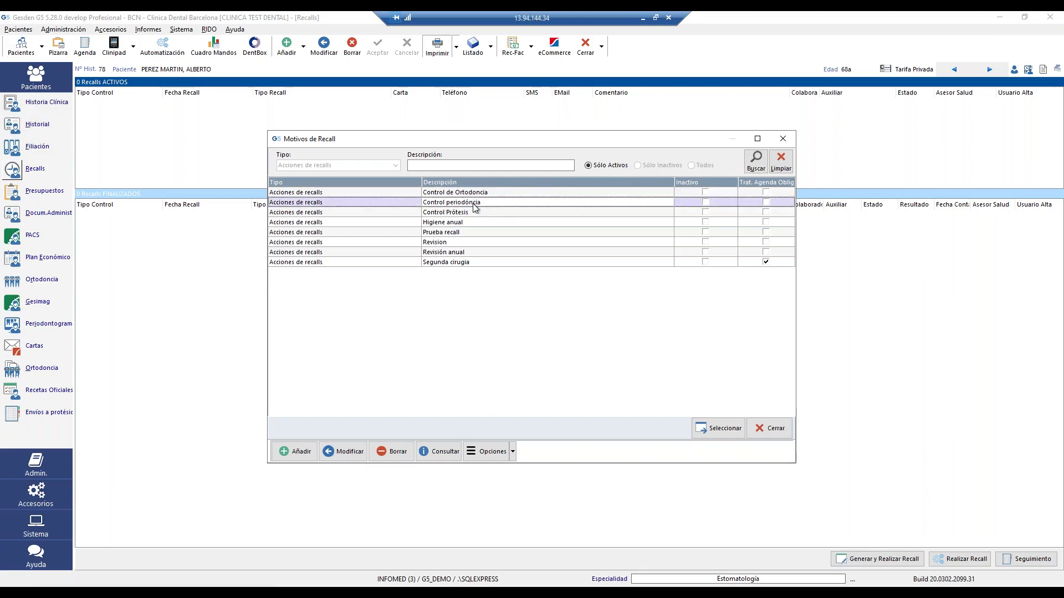
pyautogui.click(475, 212)
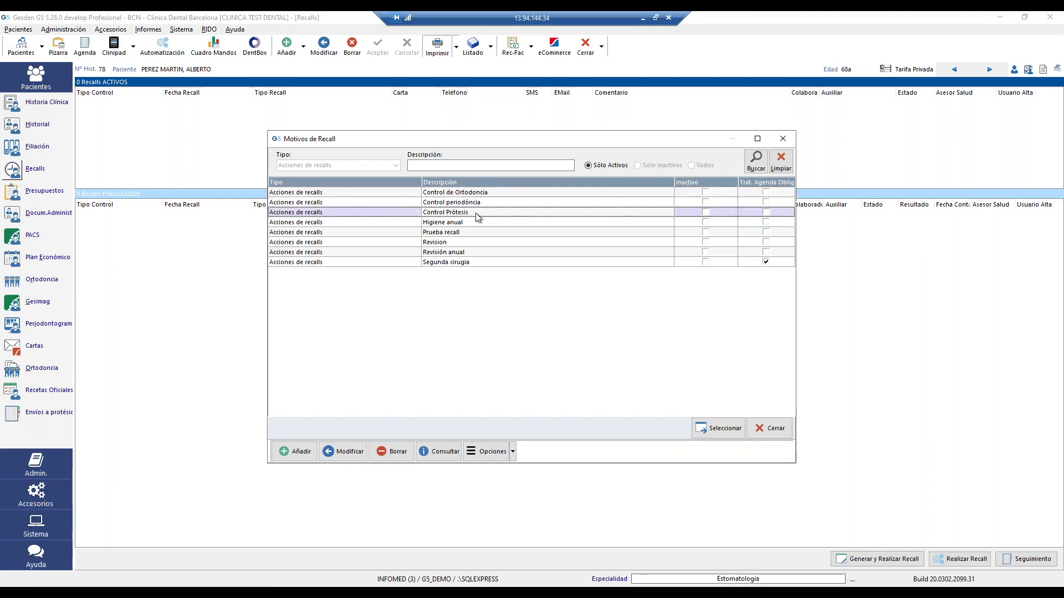
pyautogui.click(443, 224)
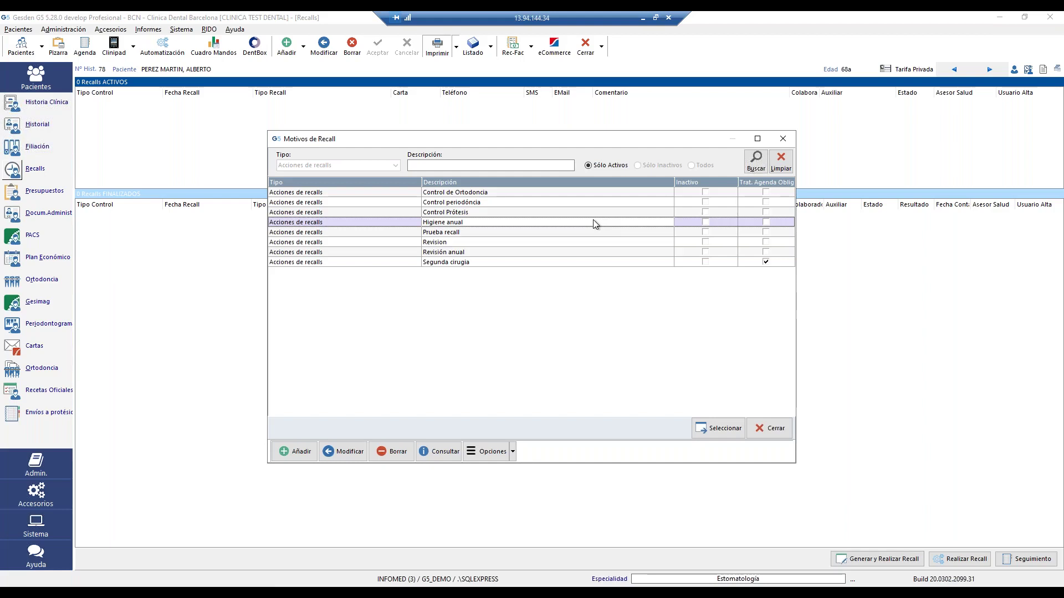
pyautogui.click(486, 245)
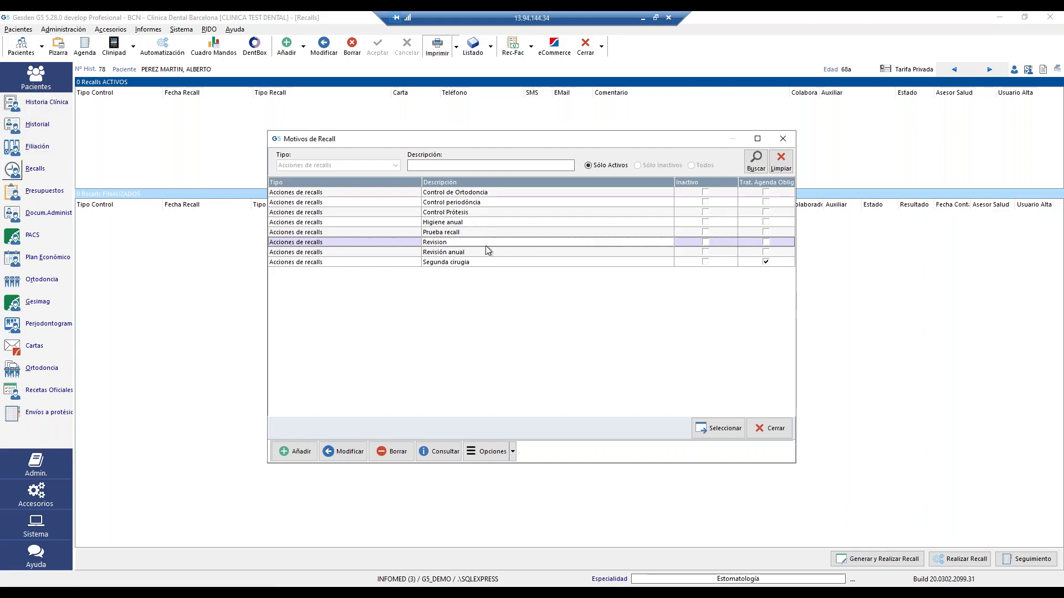
pyautogui.click(490, 263)
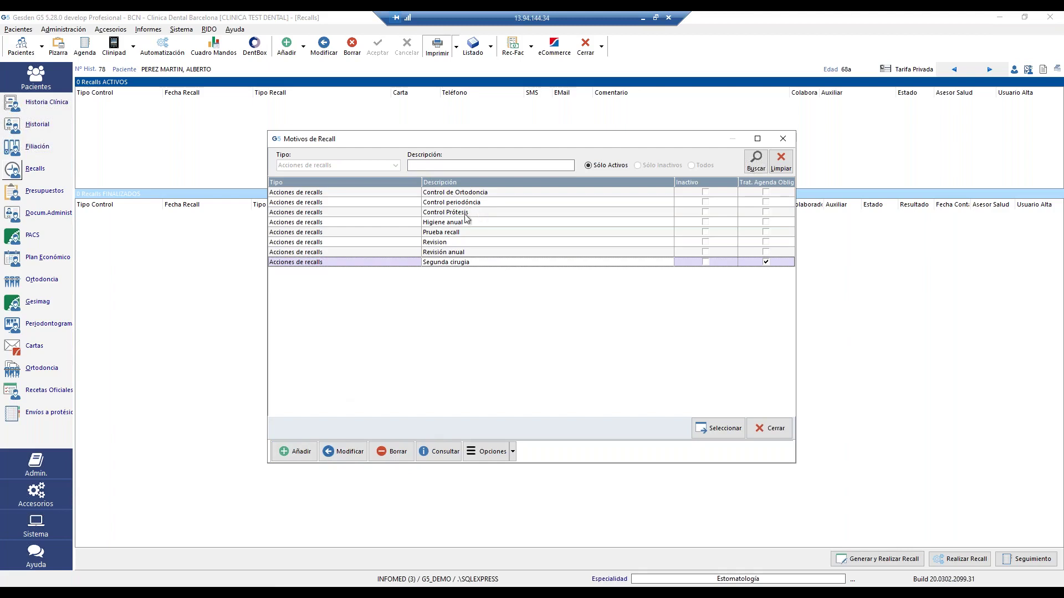
pyautogui.click(442, 224)
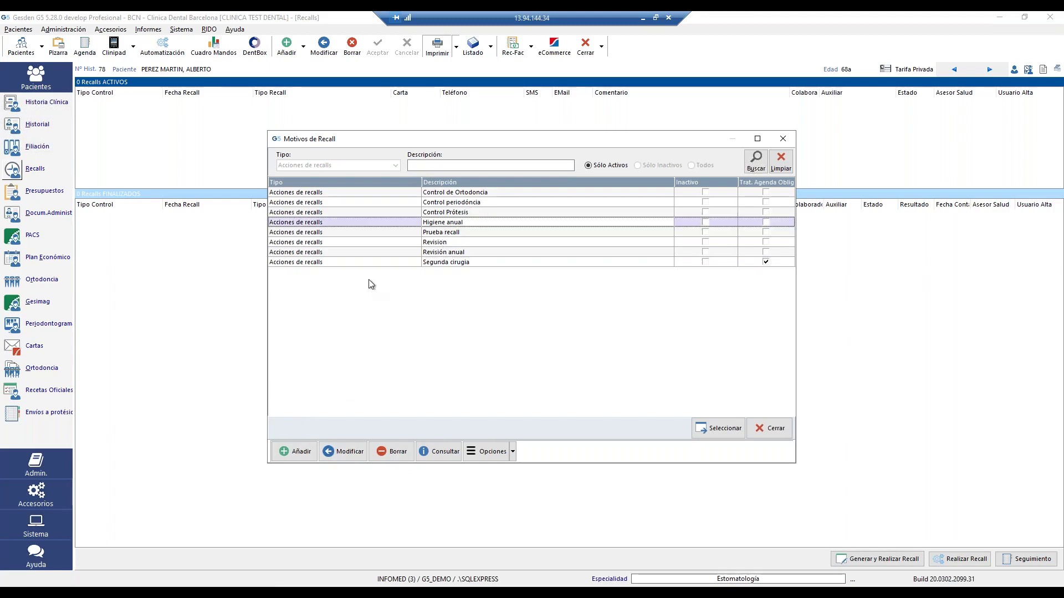
# Step: View the blank form for adding a recall reason and close it without saving
pyautogui.click(288, 453)
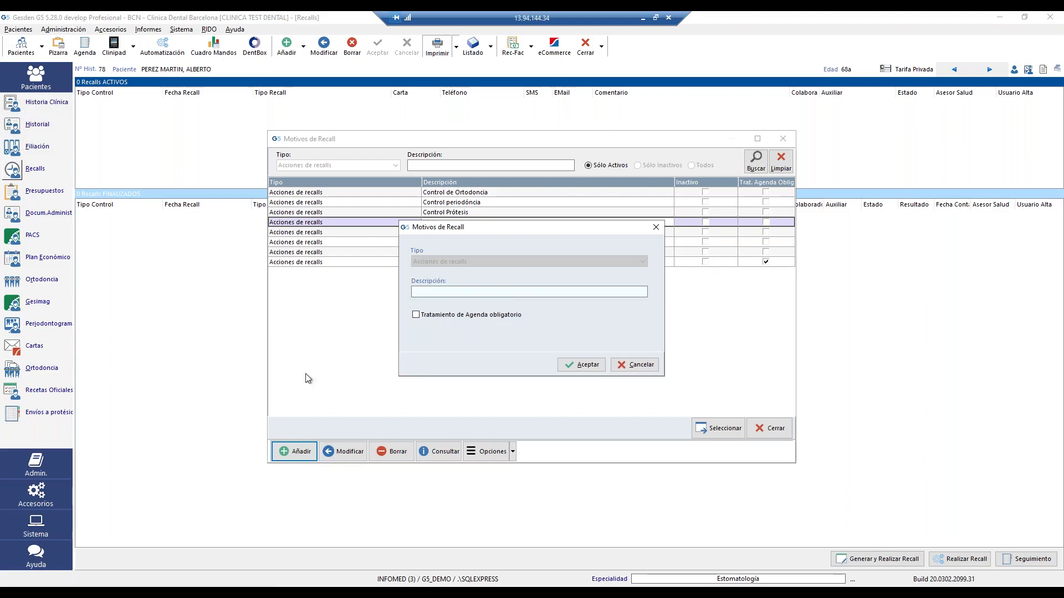
pyautogui.click(431, 295)
pyautogui.click(635, 365)
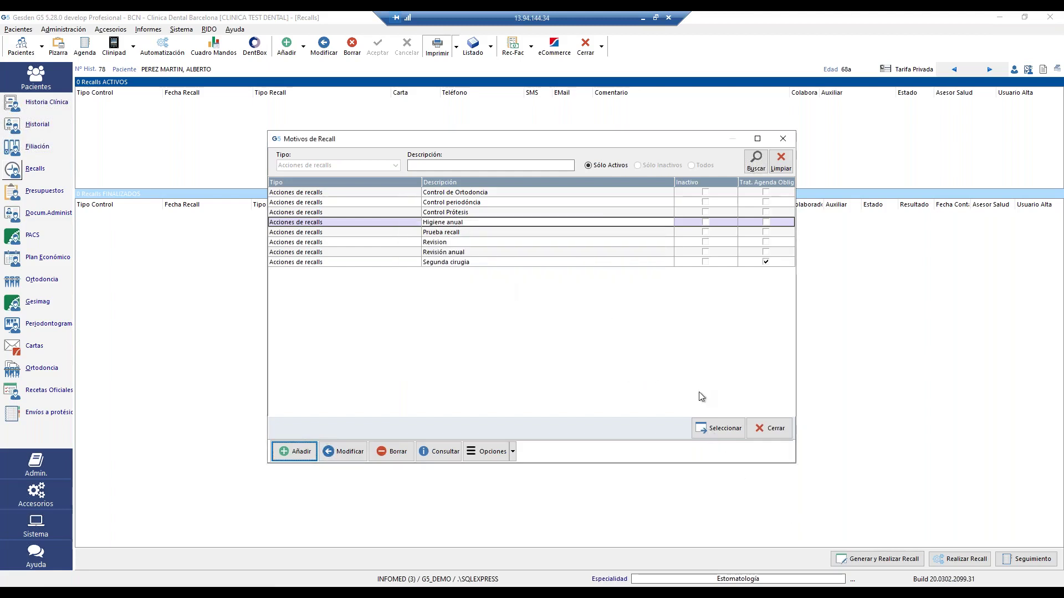
# Step: Assign the Higiene anual reason to the new recall and set its date to 13/07/2020
pyautogui.click(709, 427)
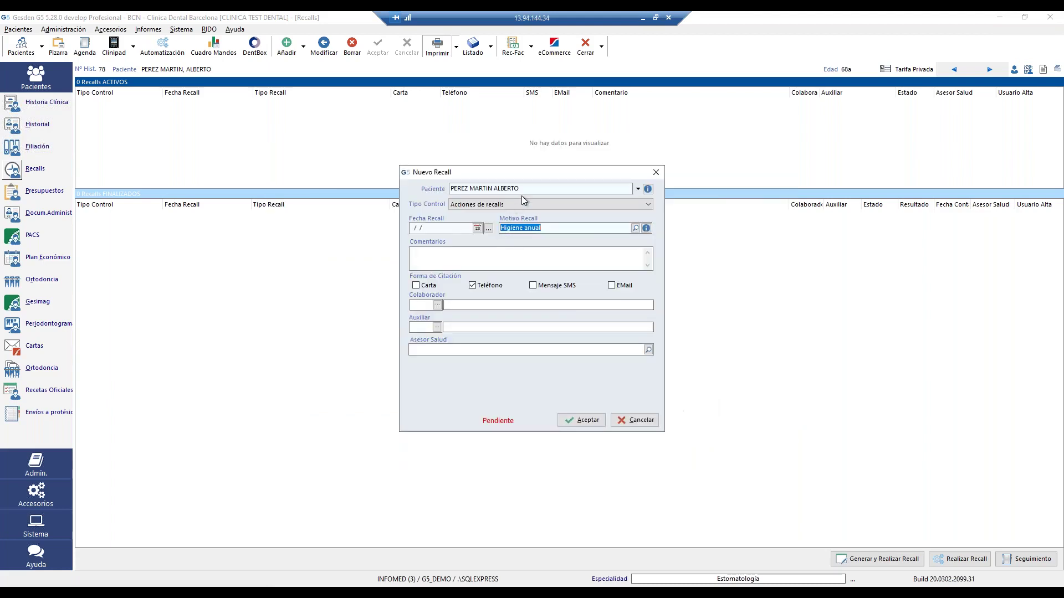
pyautogui.click(477, 229)
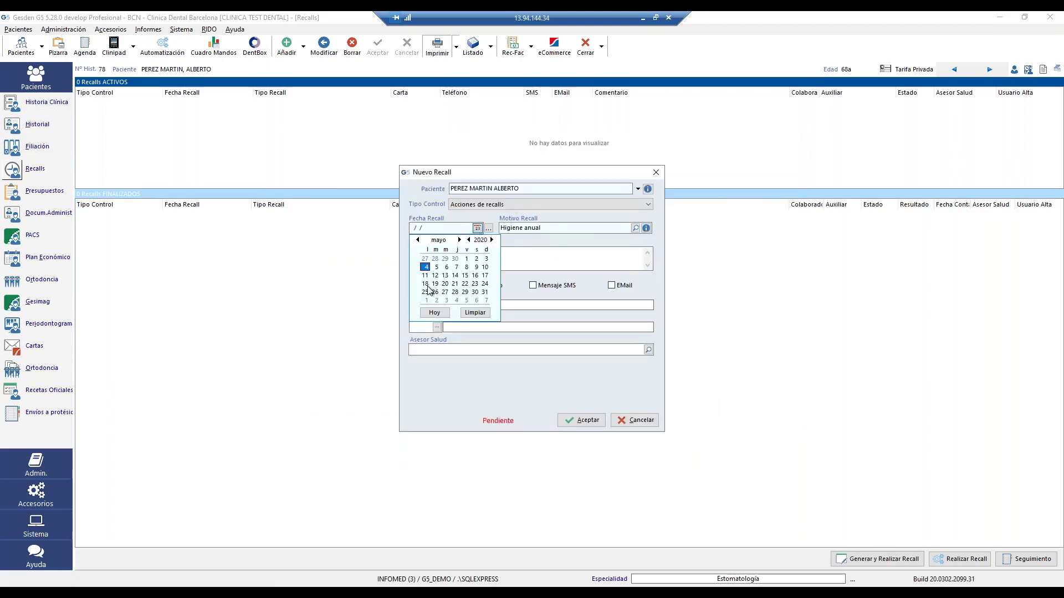
pyautogui.click(459, 240)
pyautogui.click(459, 240)
pyautogui.click(426, 275)
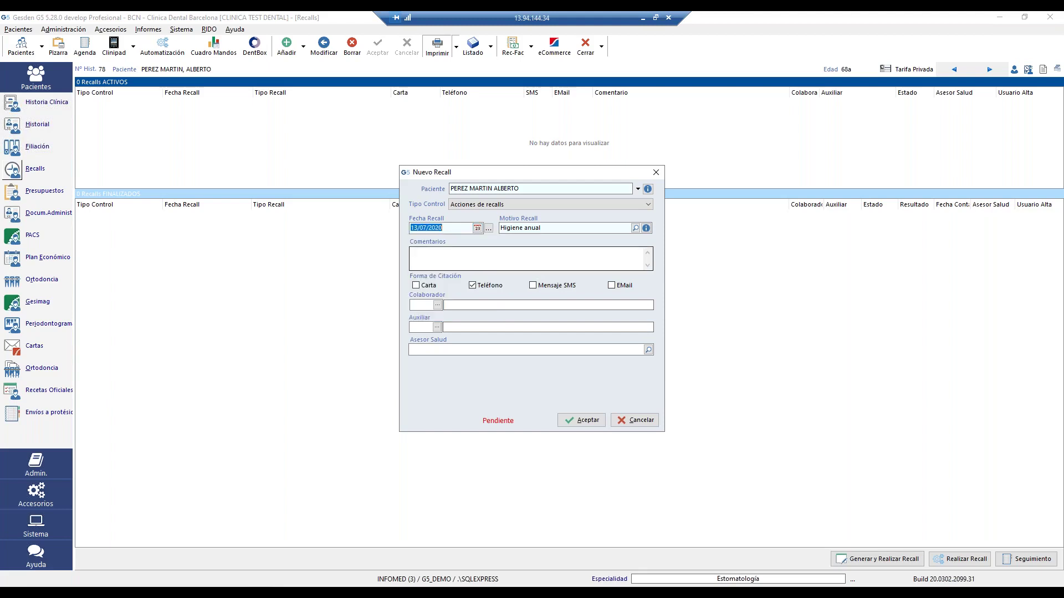
# Step: Enter the comment "llamar al teléfono de la oficina" in the new recall
pyautogui.click(411, 253)
pyautogui.write('llamar al')
pyautogui.write(' tekl')
pyautogui.write('léfono de')
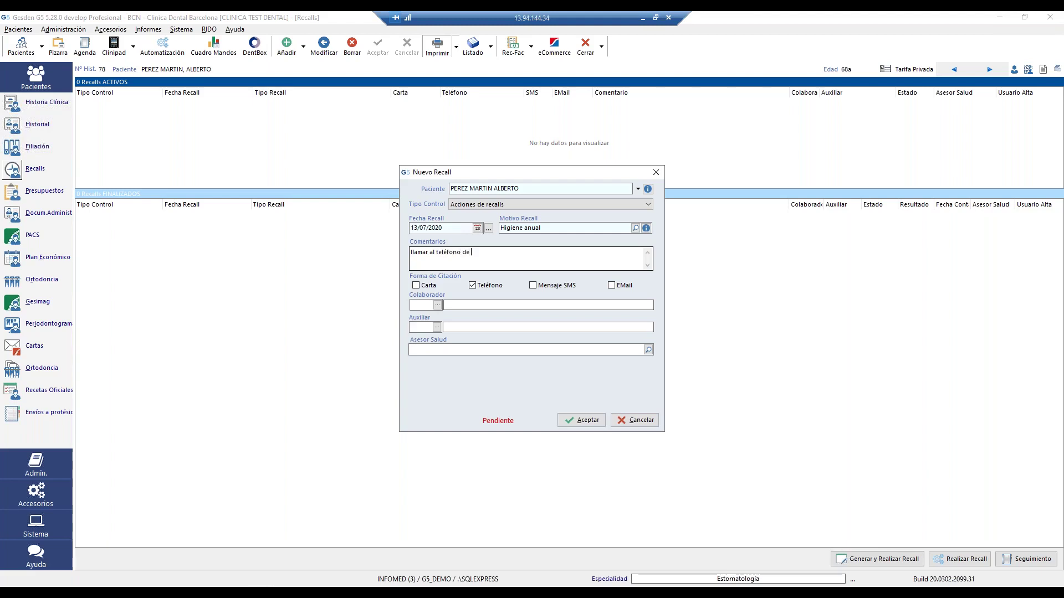
pyautogui.write(' la oficina')
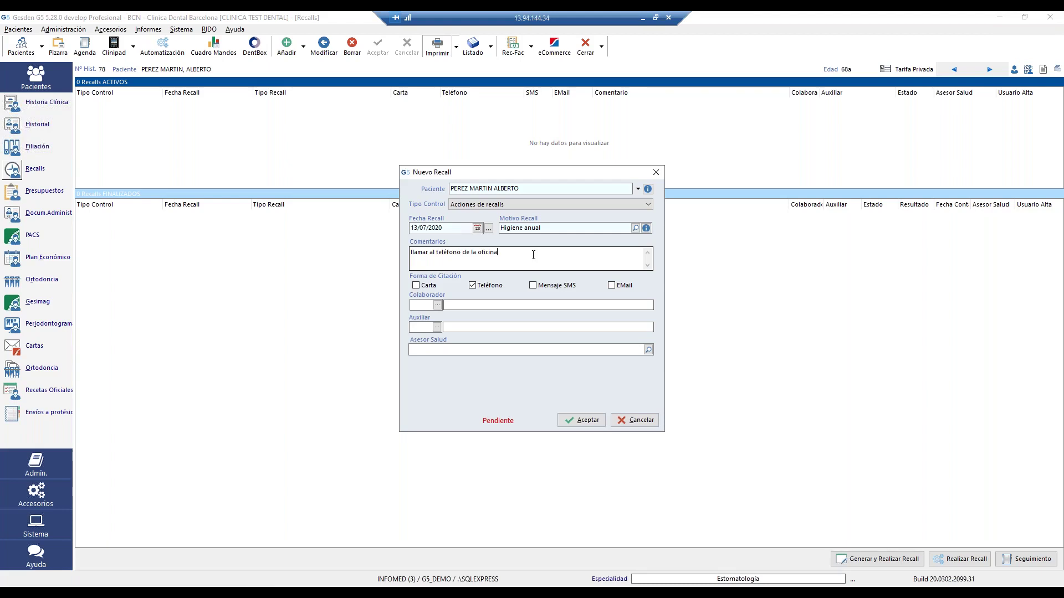
# Step: Assign the collaborator with code GAR to the new recall and save it
pyautogui.click(437, 306)
pyautogui.doubleClick(471, 306)
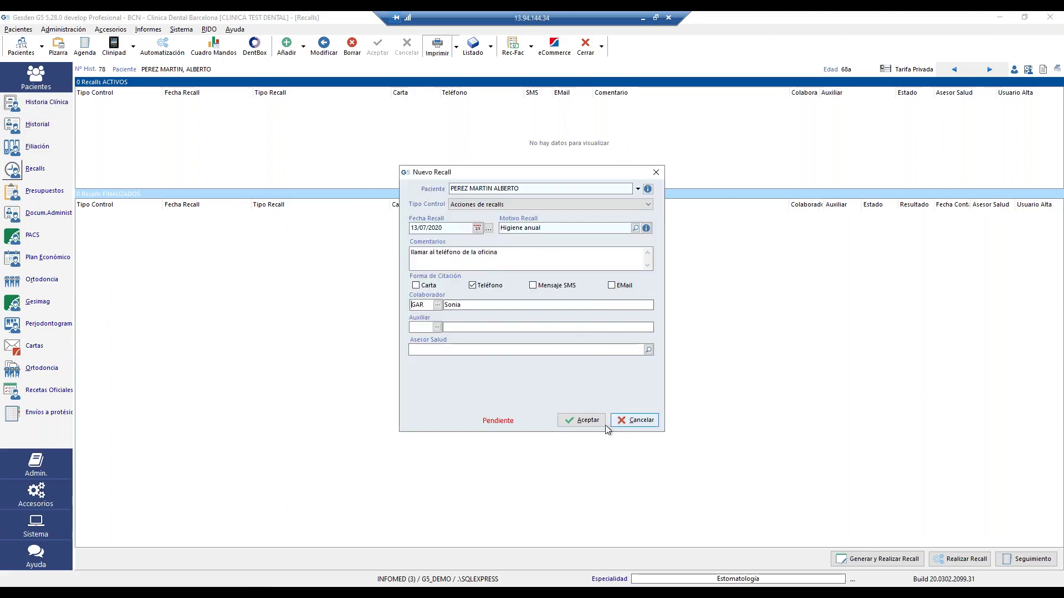
pyautogui.click(587, 422)
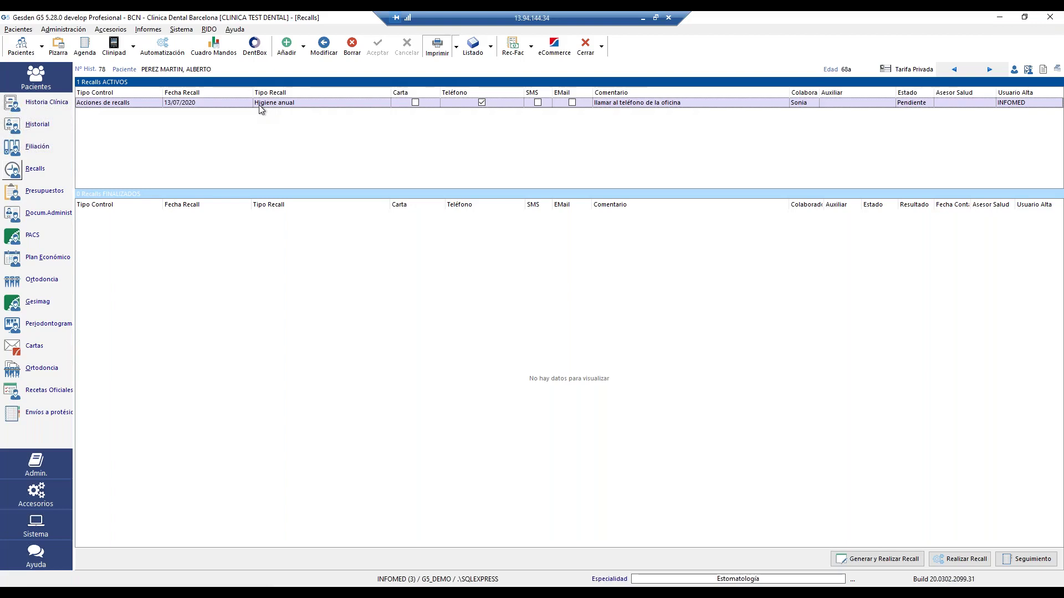
# Step: Open Gestión de Recalls and search for recalls dated from 04/05/2020 to 13/07/2020
pyautogui.click(62, 30)
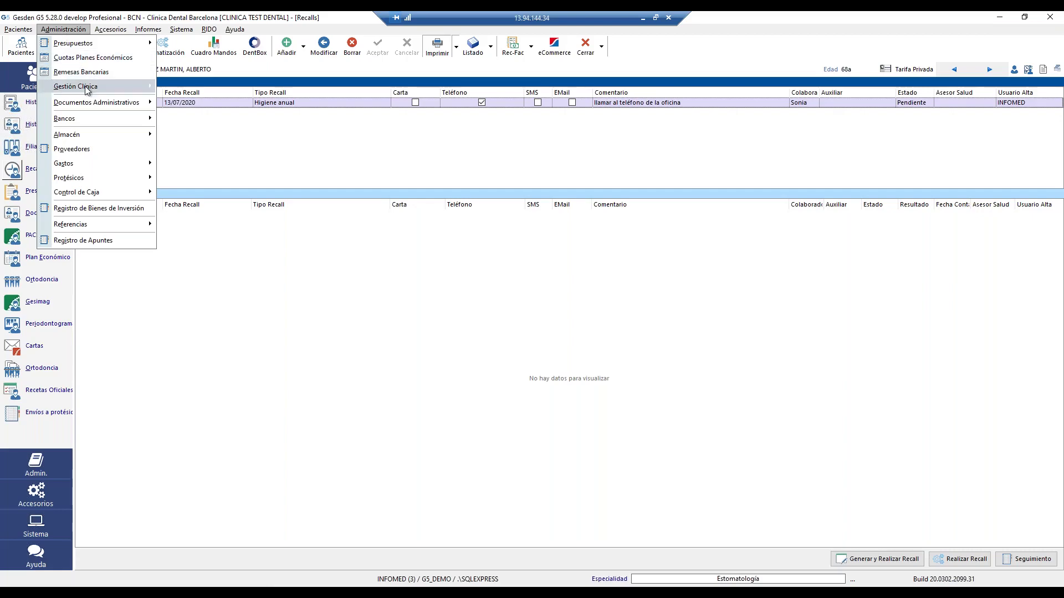
pyautogui.moveTo(87, 88)
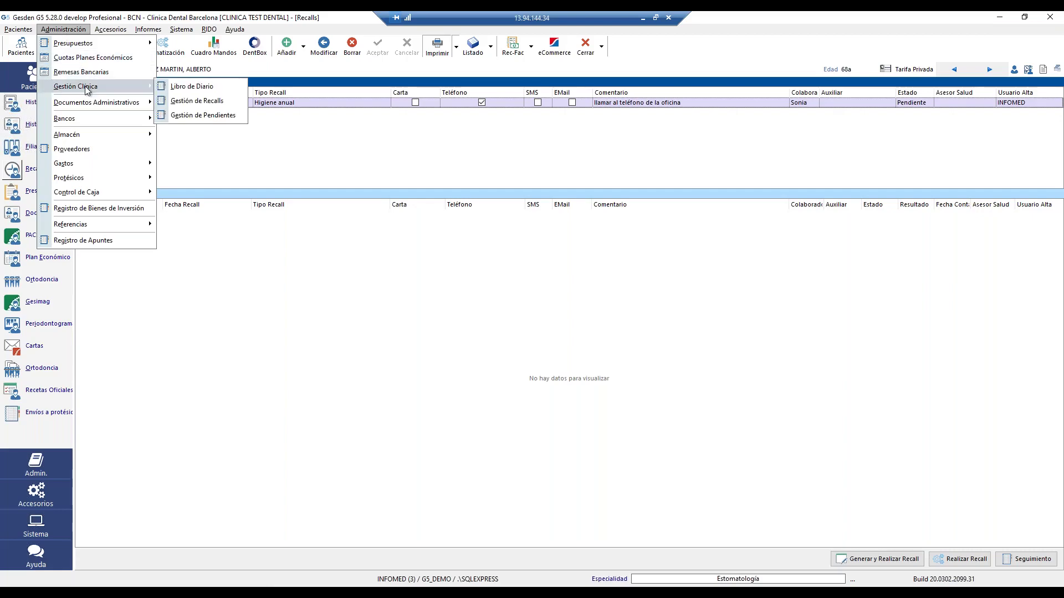
pyautogui.click(232, 101)
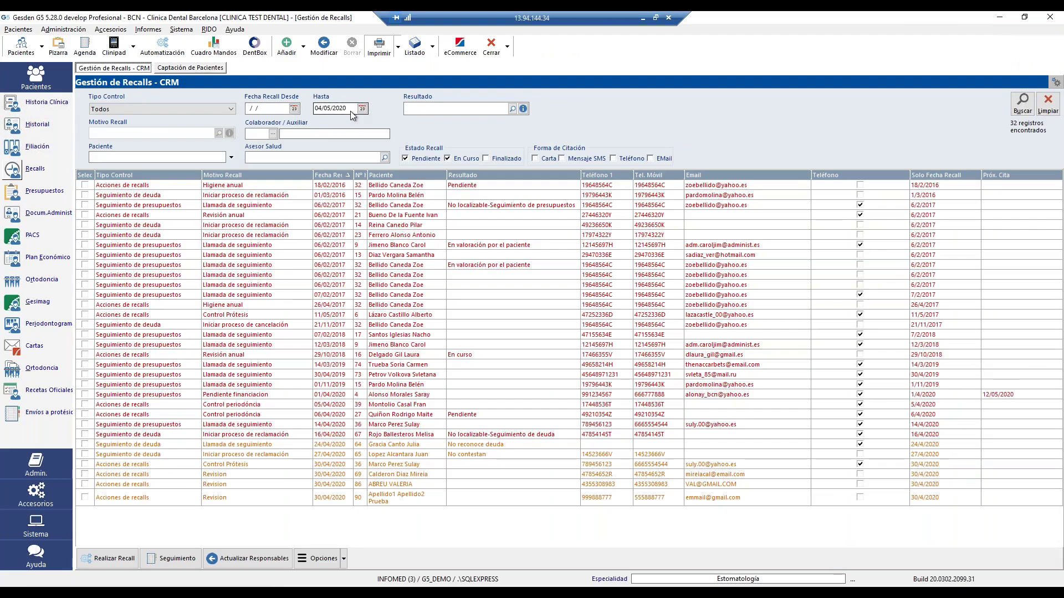
pyautogui.click(294, 109)
pyautogui.click(261, 148)
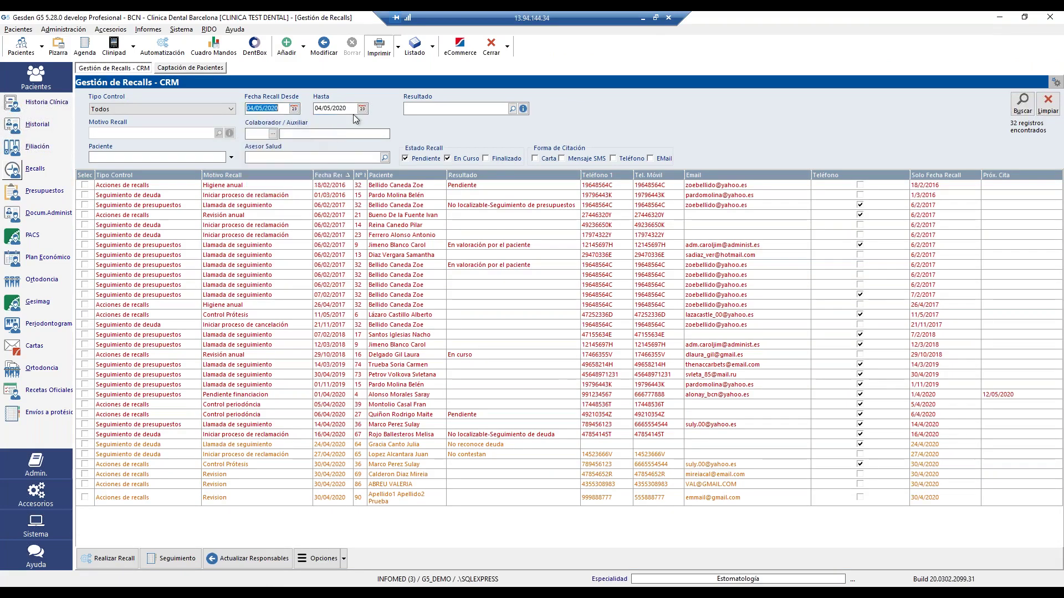
pyautogui.click(361, 109)
pyautogui.click(364, 120)
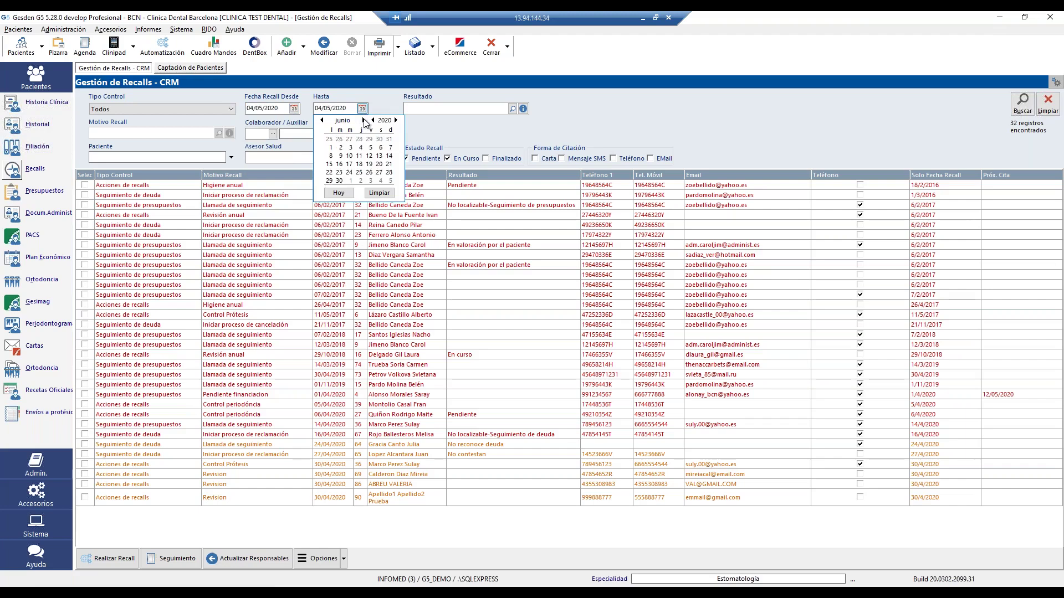
pyautogui.click(364, 120)
pyautogui.click(329, 156)
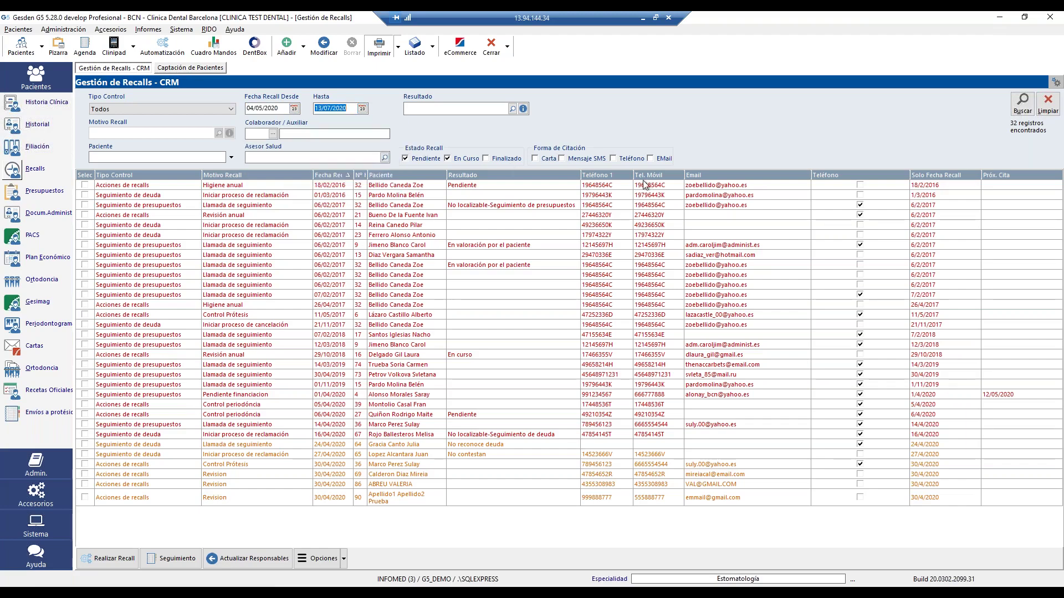
pyautogui.click(1023, 105)
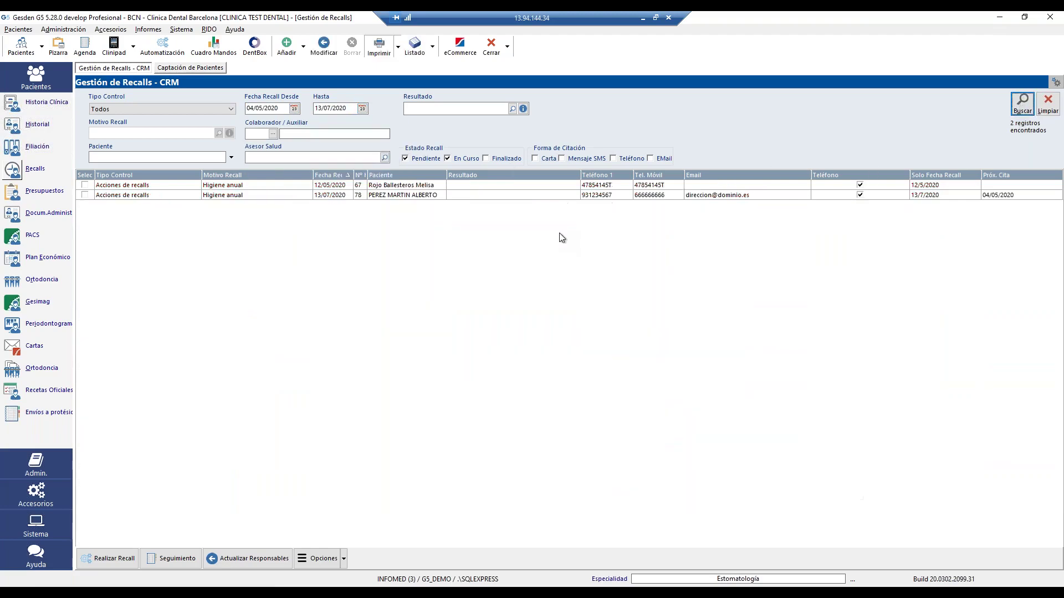
# Step: View the 12/05/2020 recall in its modification form and close it without changes
pyautogui.click(613, 188)
pyautogui.doubleClick(612, 188)
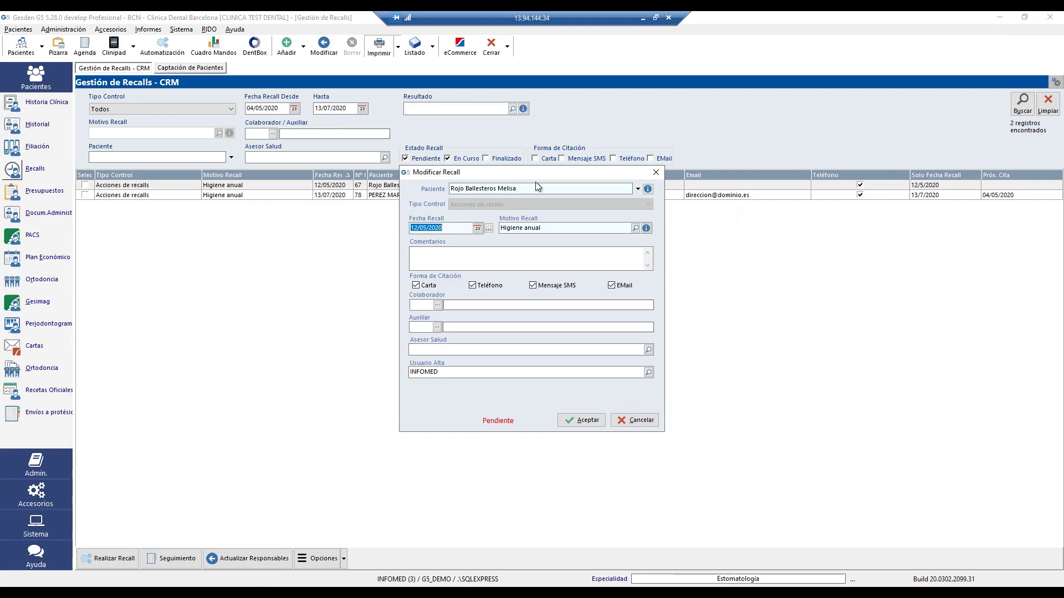
pyautogui.click(636, 420)
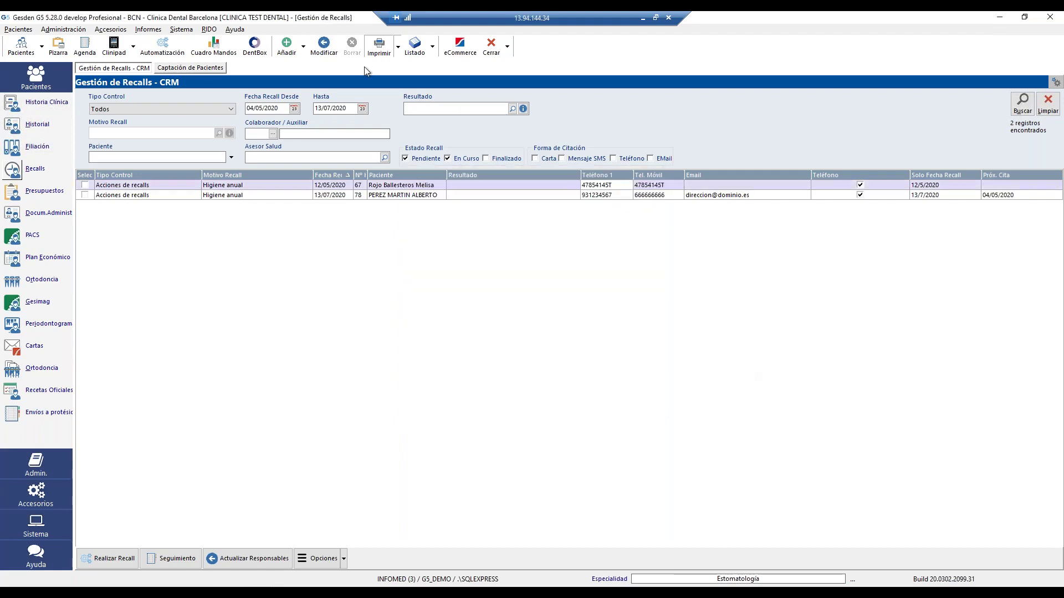
pyautogui.click(325, 47)
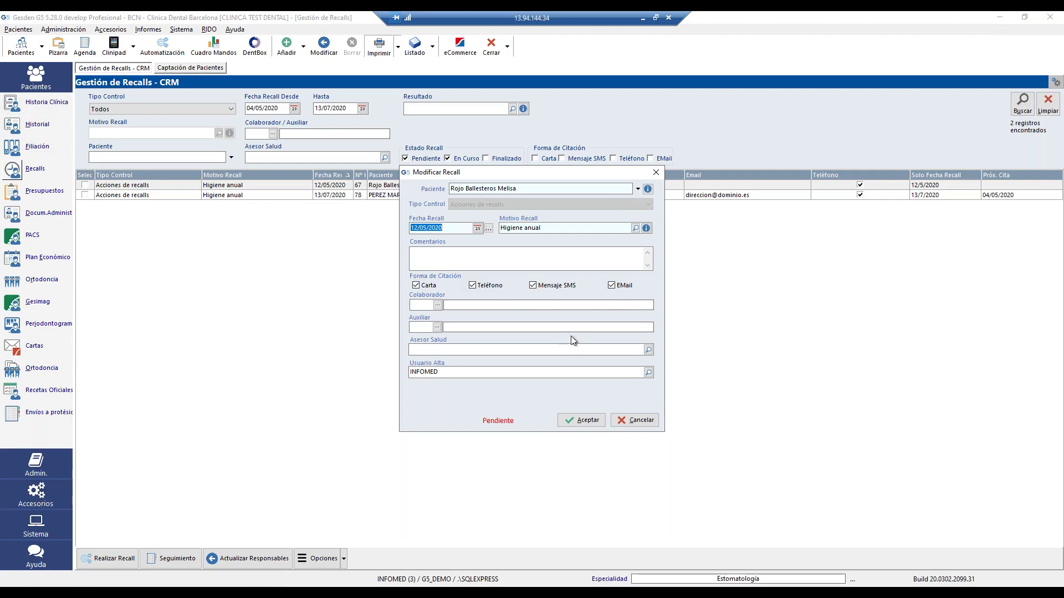
pyautogui.click(635, 422)
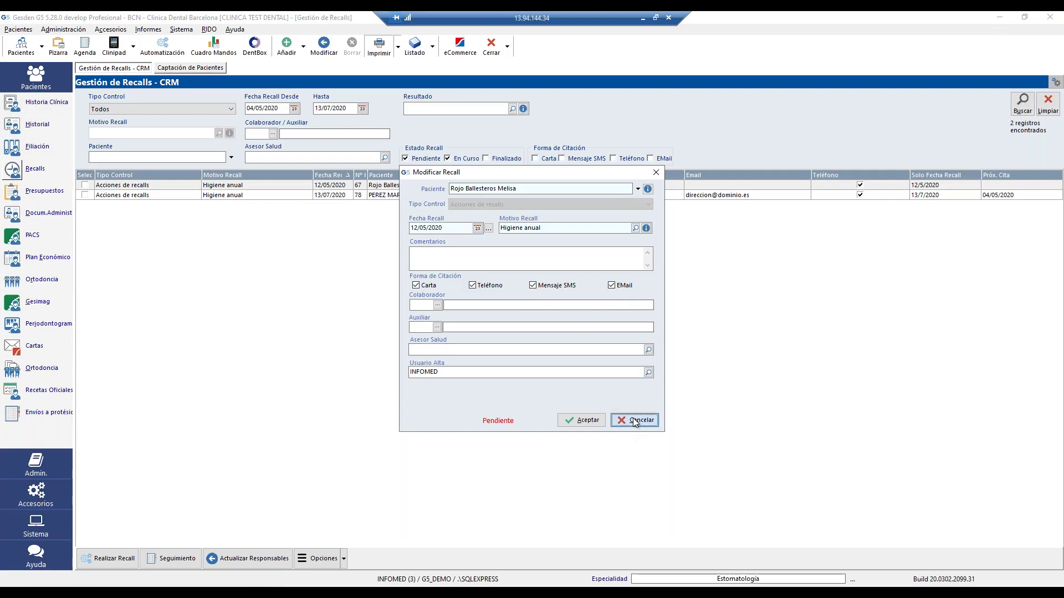
# Step: View the form for creating a new recall from the 12/05/2020 recall and cancel it
pyautogui.rightClick(123, 189)
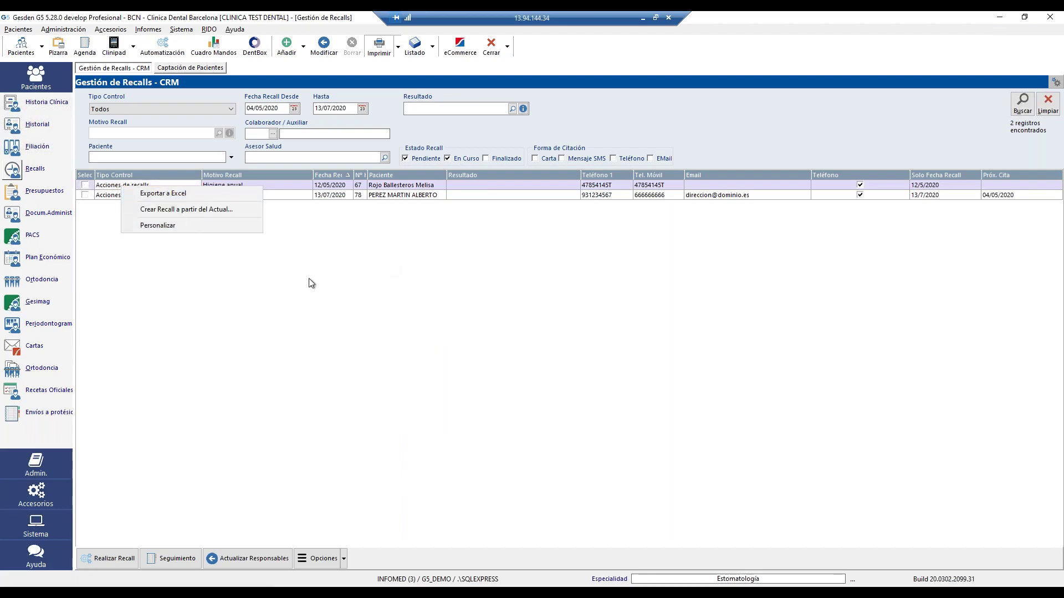
pyautogui.click(226, 210)
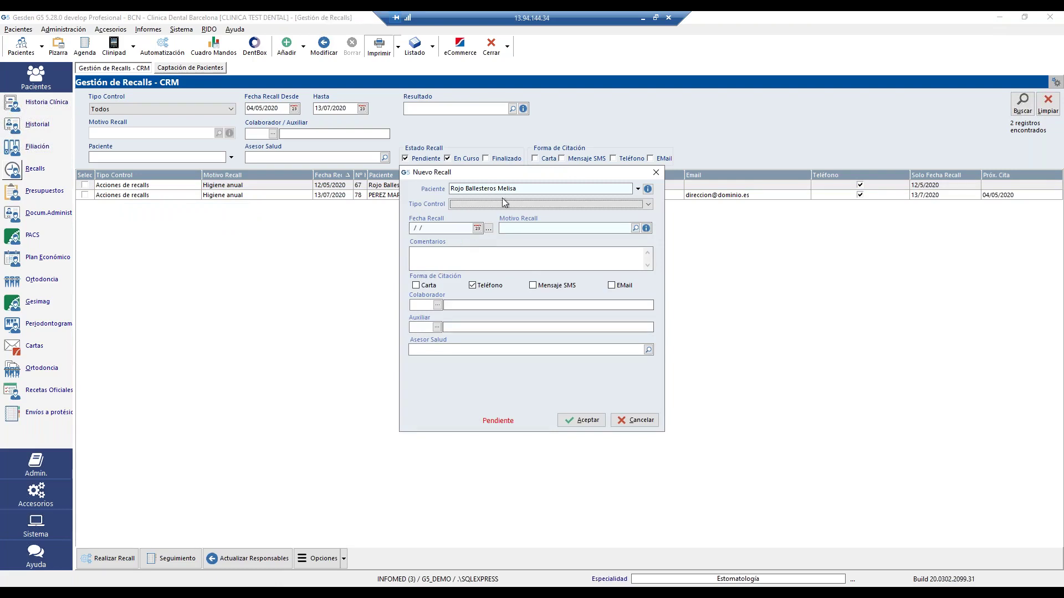
pyautogui.click(647, 423)
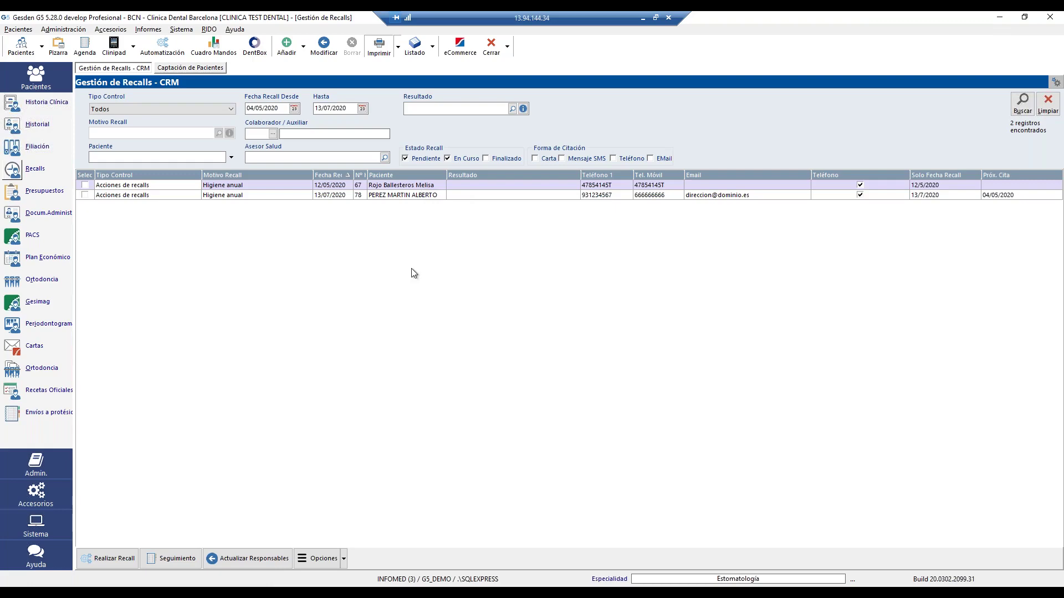
# Step: Preview the Ficha Recalls sheet for the 12/05/2020 recall and the Listado de Recalls report, closing both previews
pyautogui.click(379, 45)
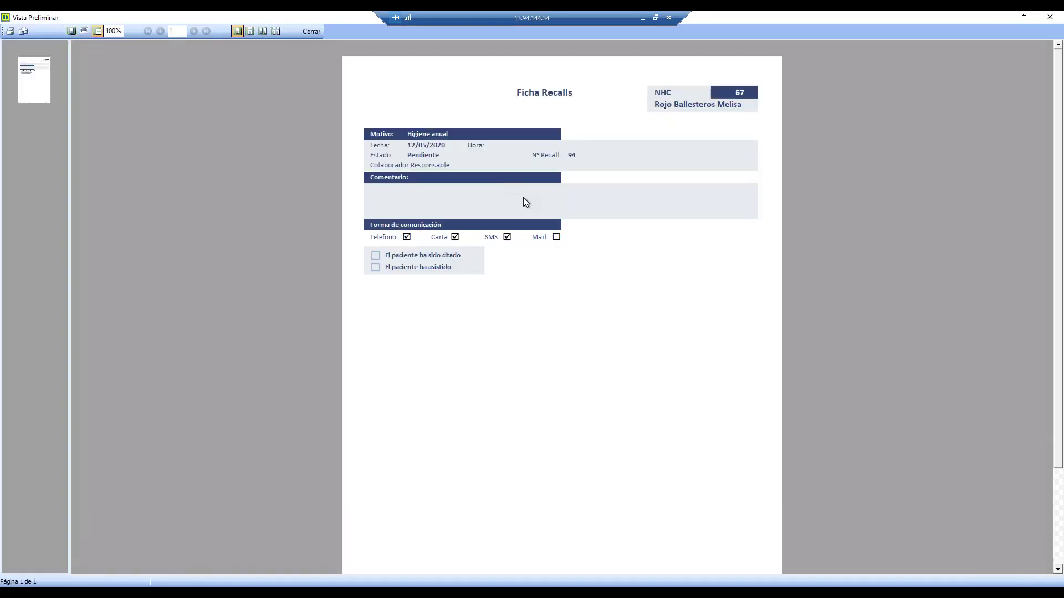
pyautogui.click(309, 34)
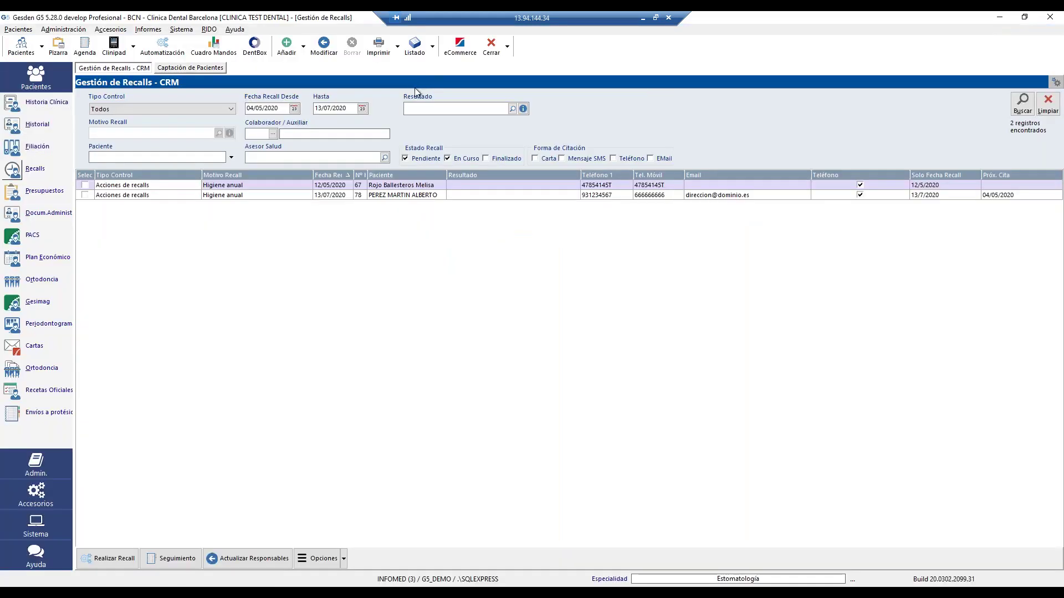
pyautogui.click(415, 46)
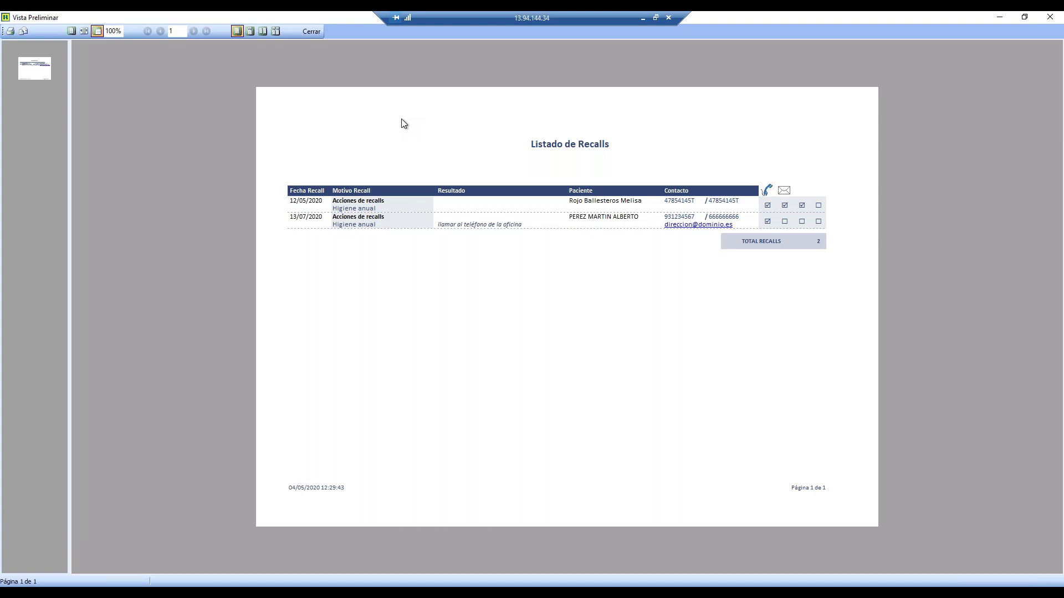
pyautogui.click(311, 31)
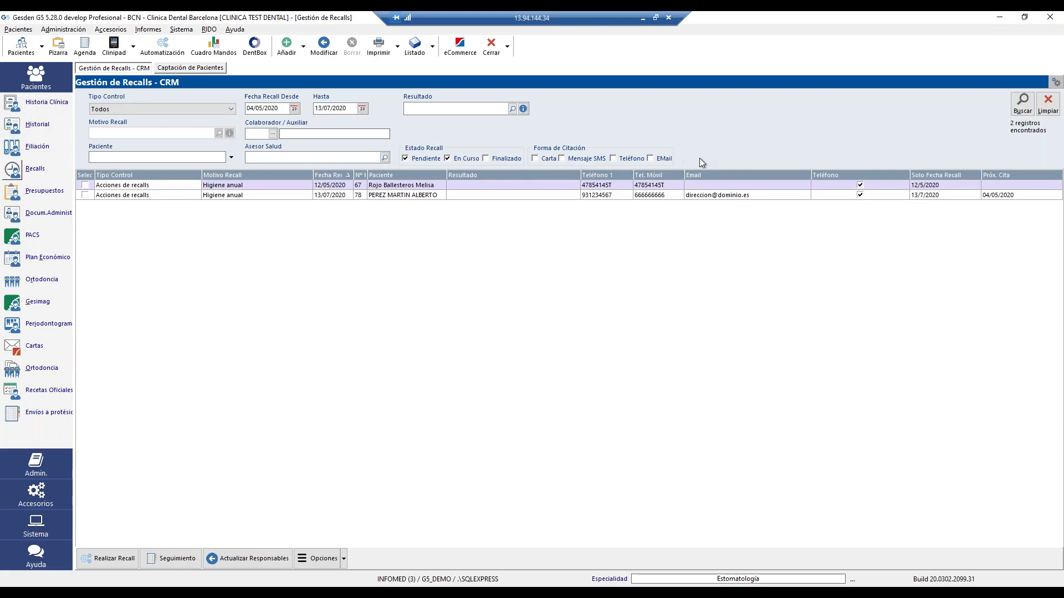
# Step: Try the Mensaje SMS citation filter and leave only Teléfono enabled as the Forma de Citación
pyautogui.click(590, 158)
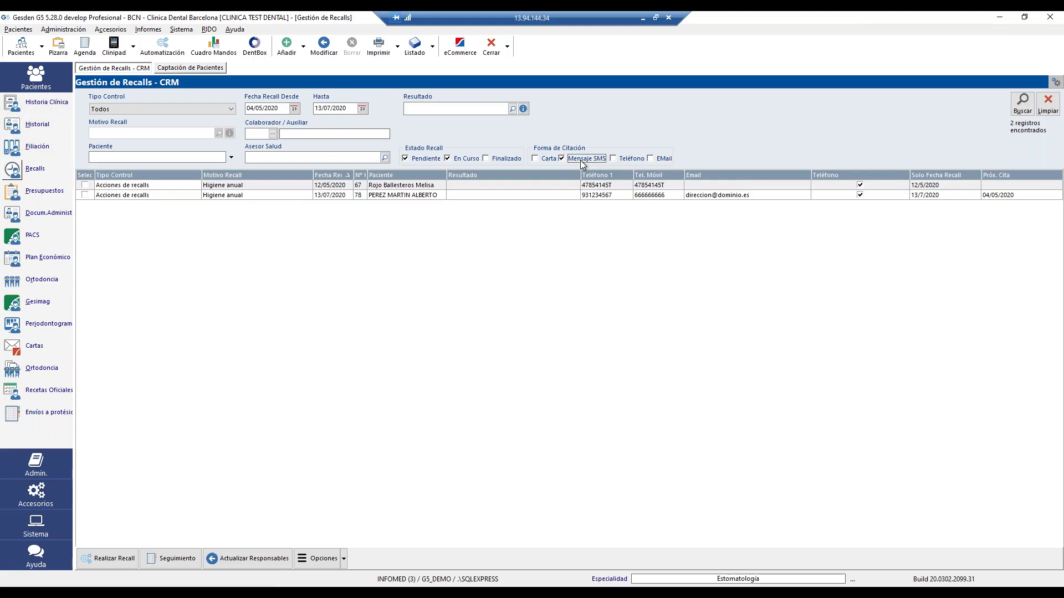
pyautogui.click(581, 161)
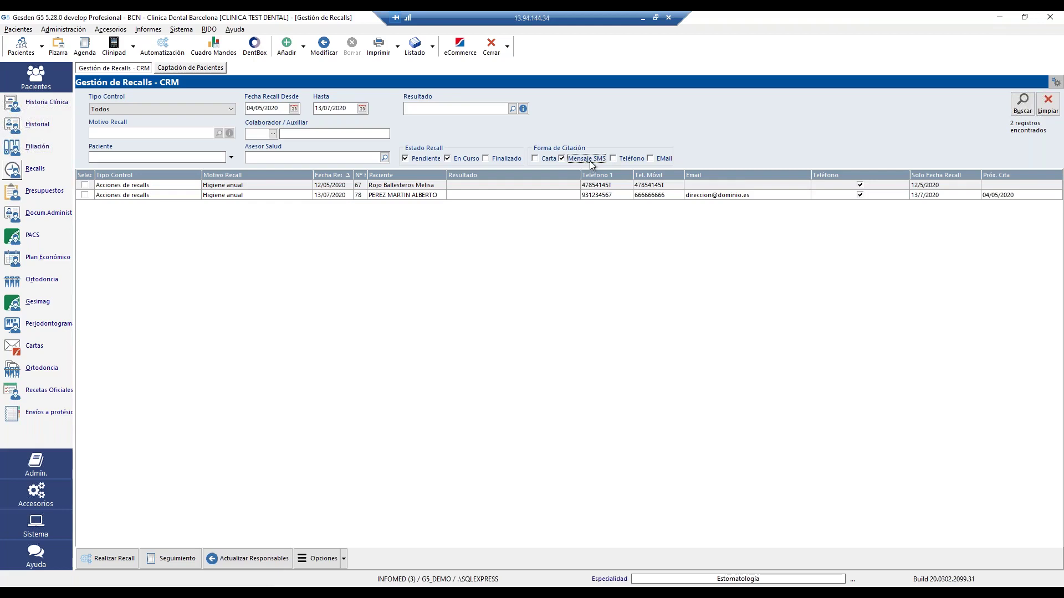
pyautogui.click(630, 159)
pyautogui.click(714, 259)
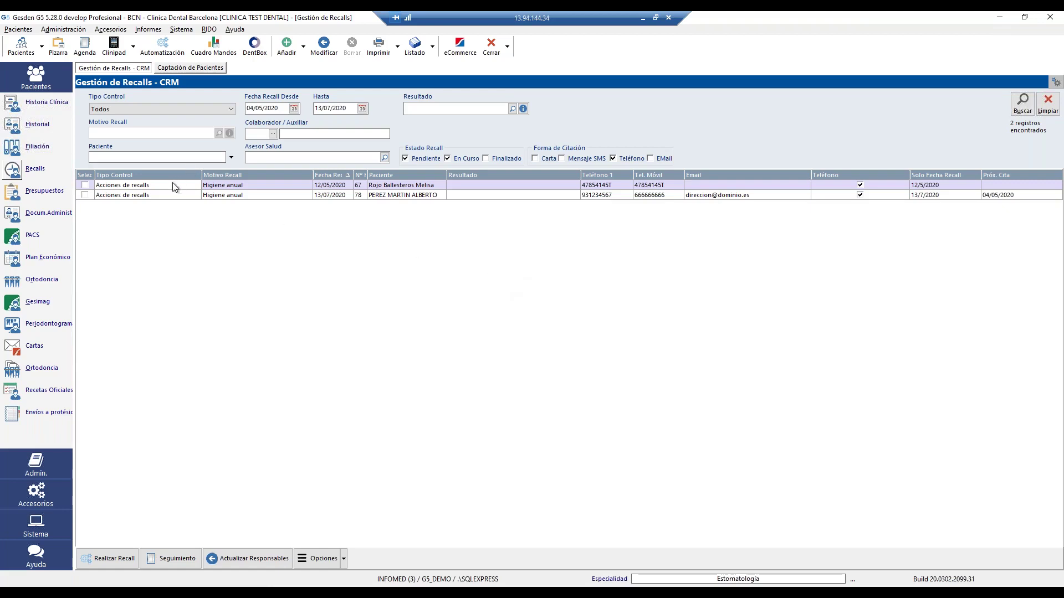
# Step: Open the Realizar Recall form for the 12/05/2020 recall, review its available recall results and close it without changes
pyautogui.click(111, 558)
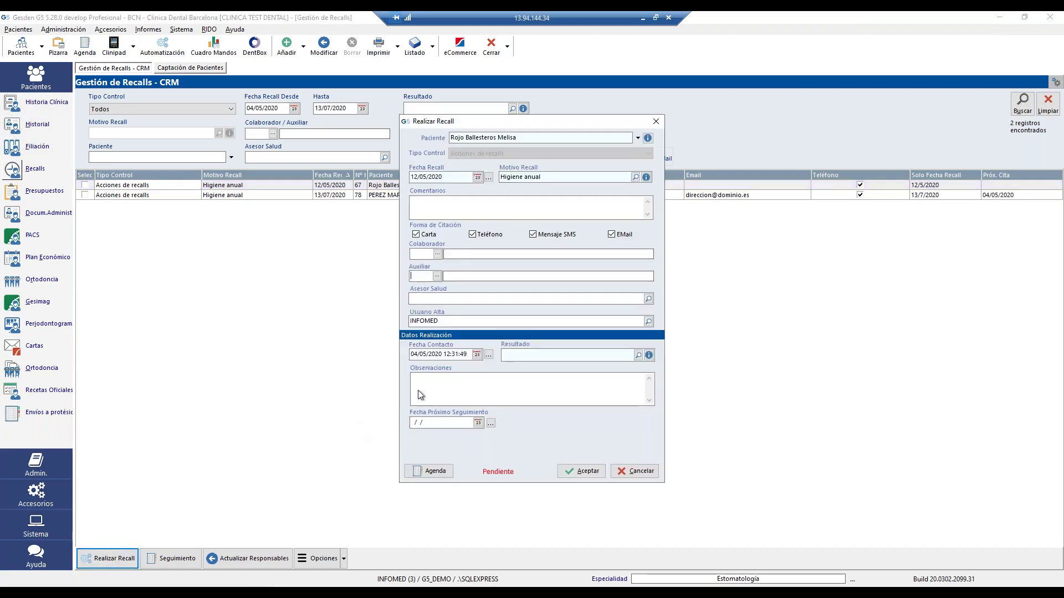
pyautogui.click(638, 355)
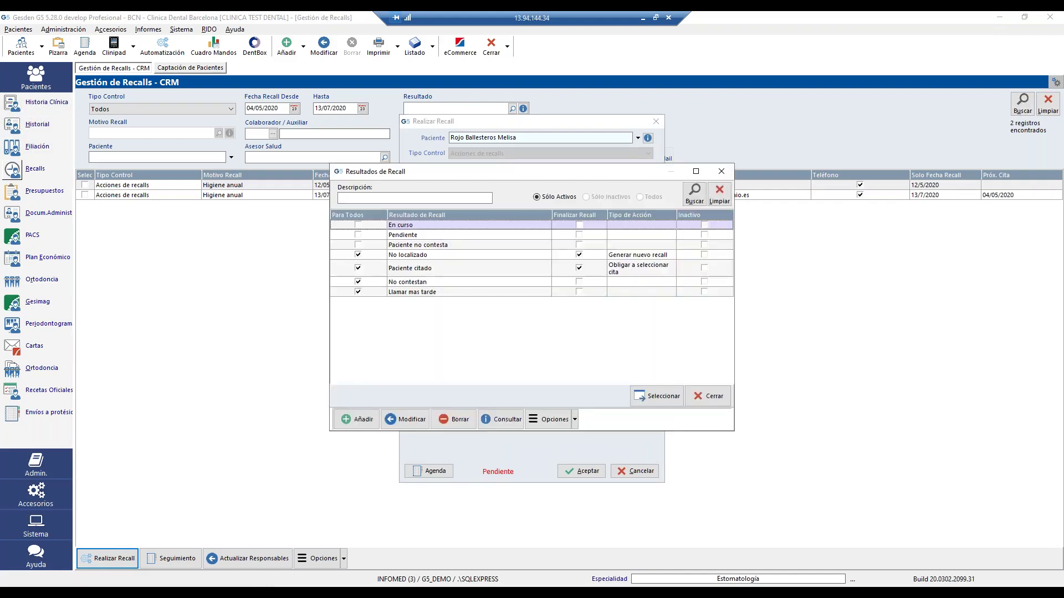
pyautogui.click(441, 257)
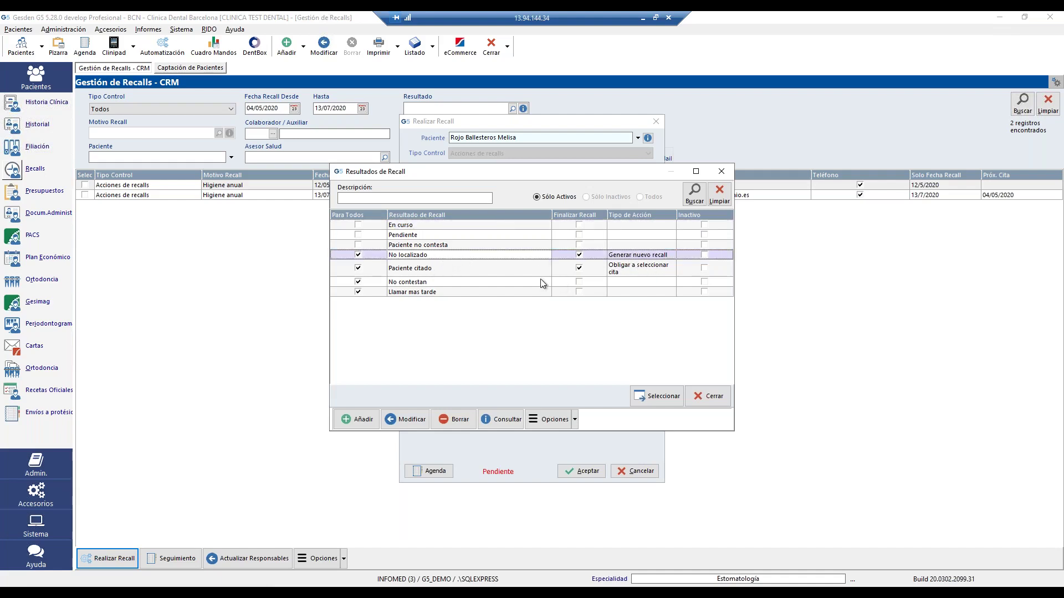
pyautogui.click(441, 272)
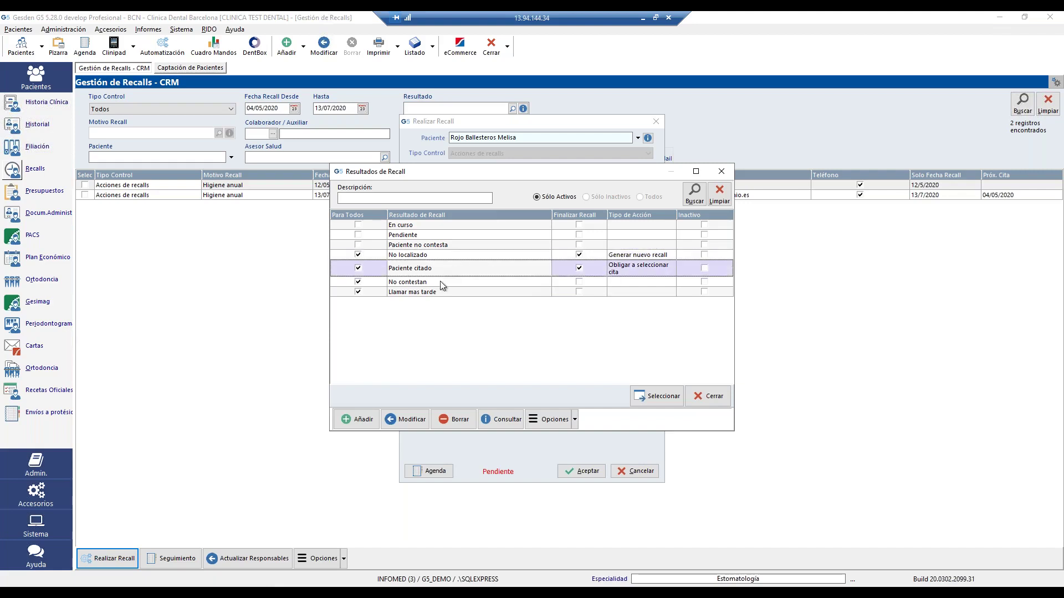
pyautogui.click(442, 284)
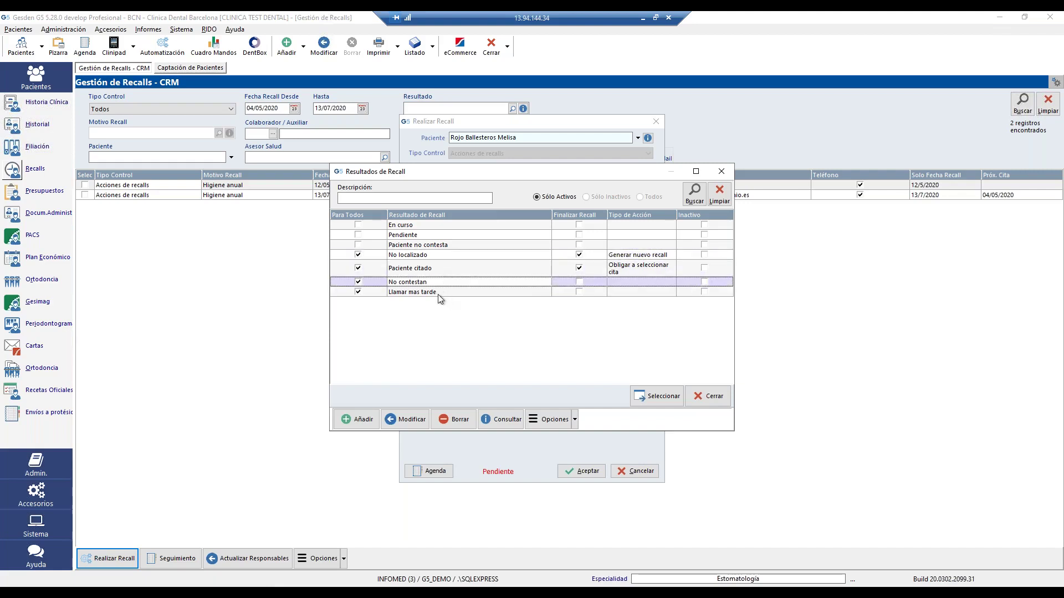
pyautogui.click(438, 294)
pyautogui.click(432, 284)
pyautogui.click(709, 396)
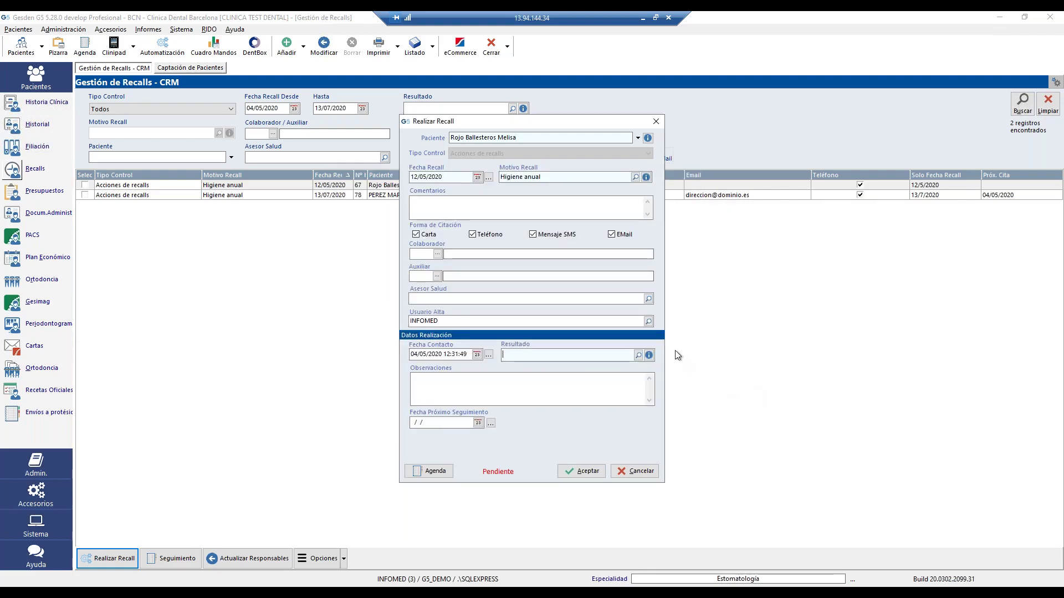
pyautogui.click(657, 120)
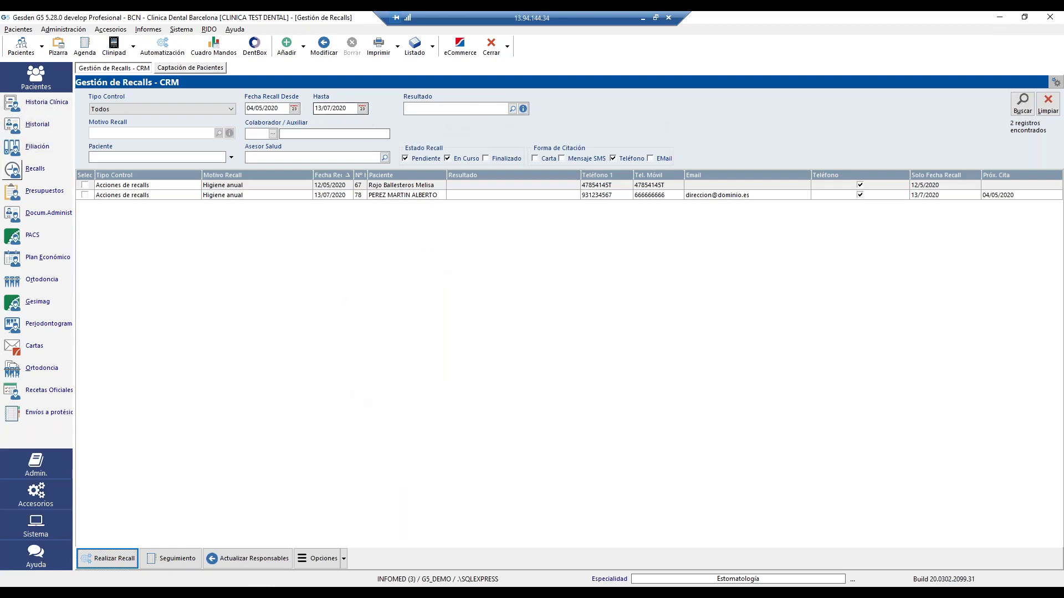
# Step: Set the recall Resultado filter to Pendiente
pyautogui.click(512, 109)
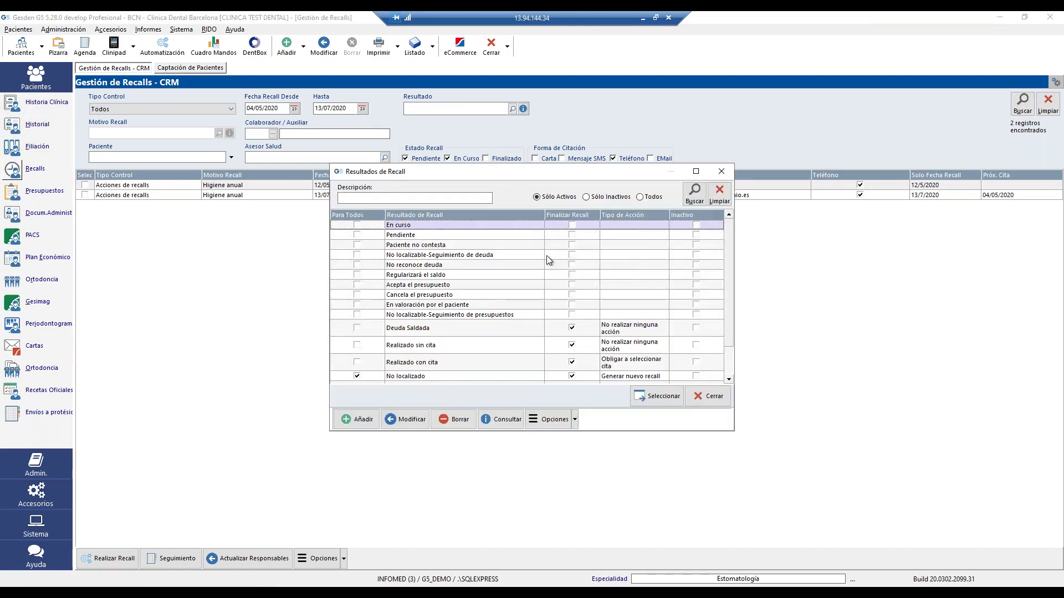
pyautogui.click(425, 237)
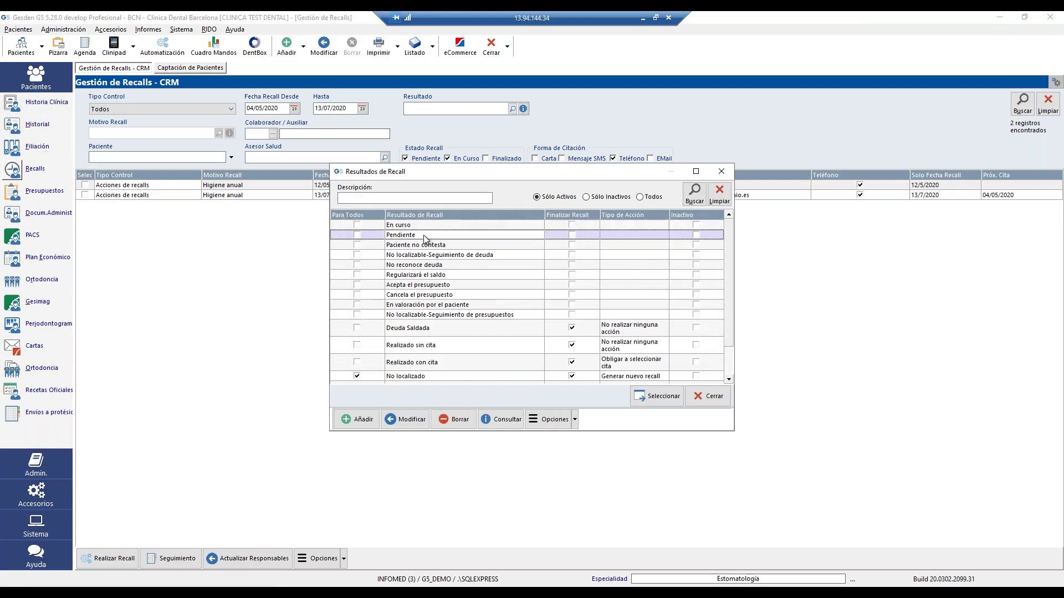
pyautogui.click(676, 400)
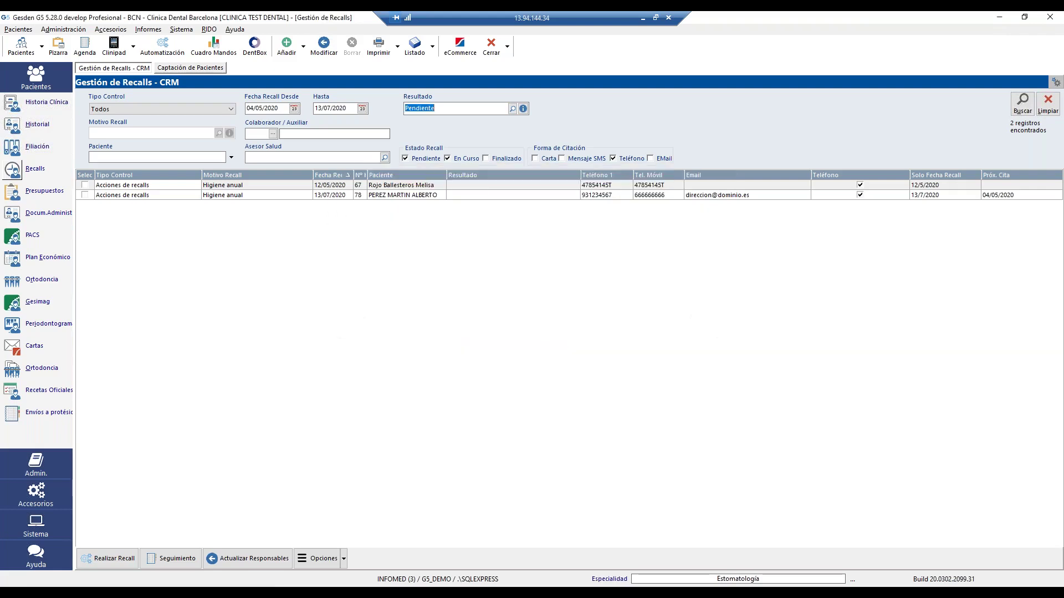
# Step: Set the Resultado filter to Paciente no contesta and search the recalls
pyautogui.click(513, 109)
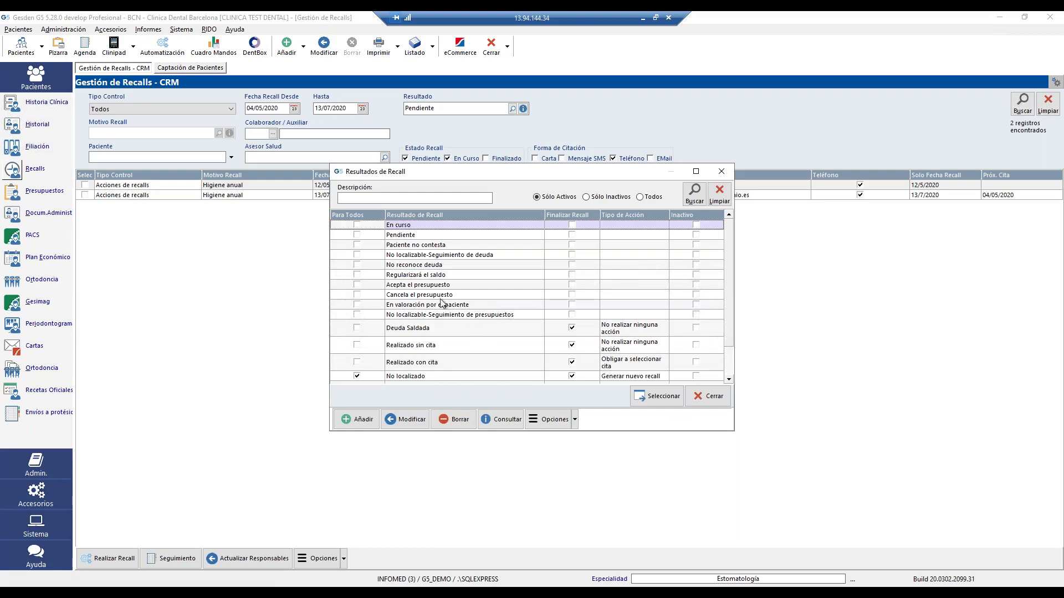
pyautogui.doubleClick(446, 245)
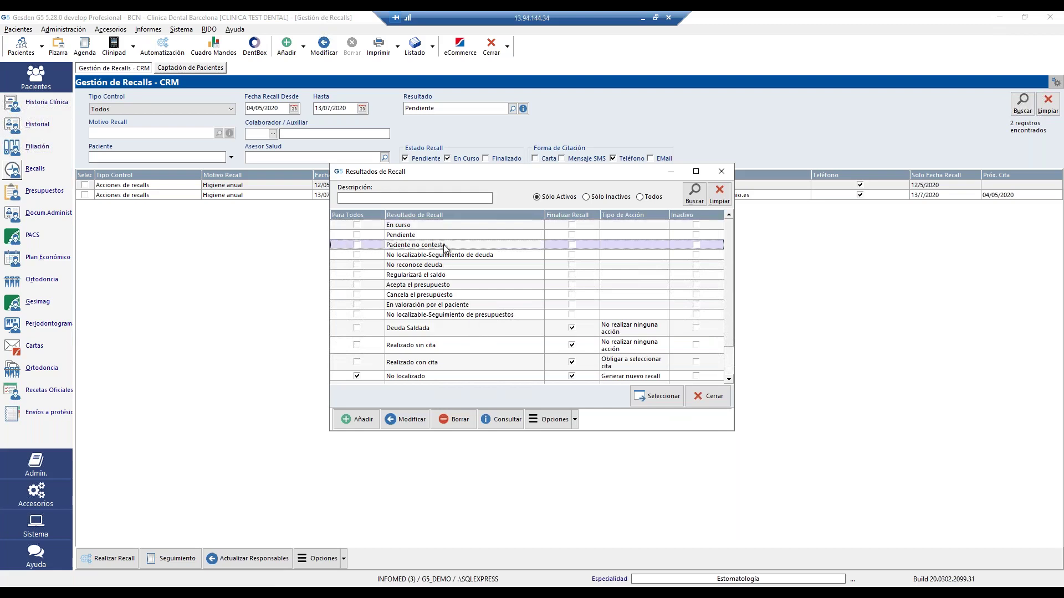
pyautogui.click(1017, 107)
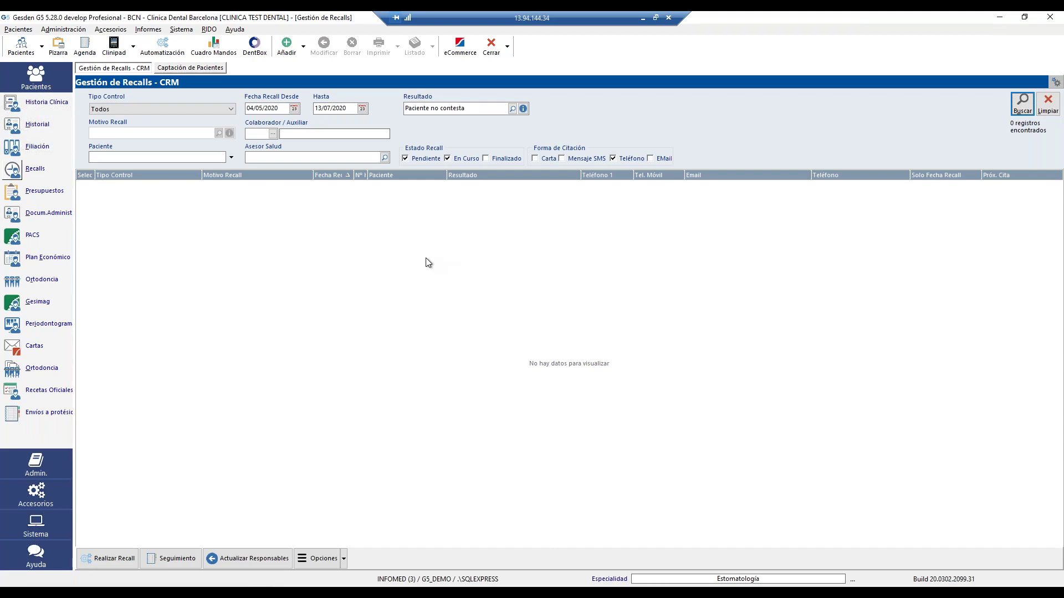
# Step: Clear the Resultado filter and search the recalls again
pyautogui.click(488, 109)
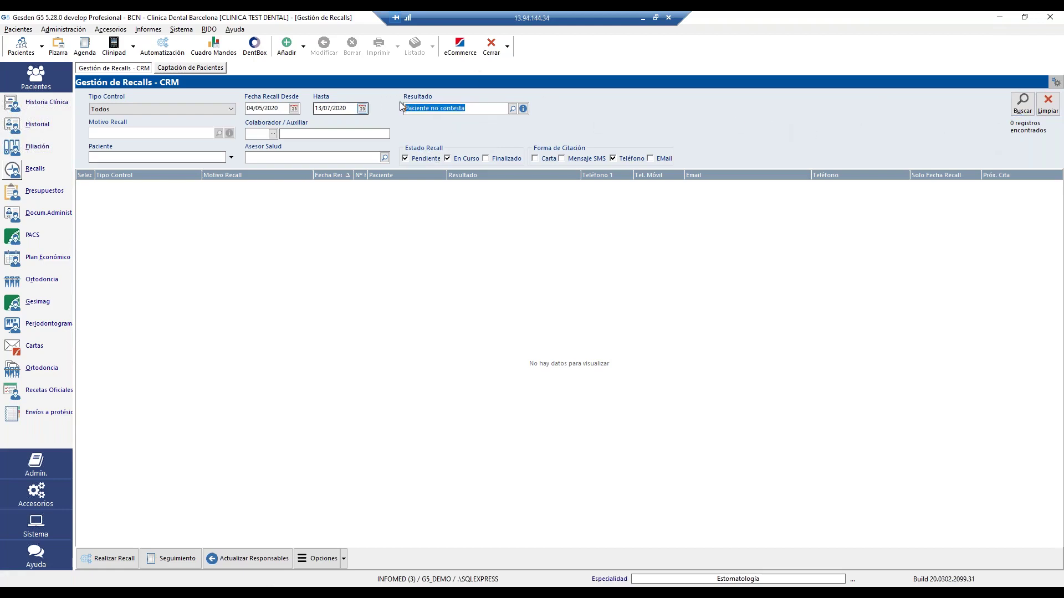
pyautogui.press('Delete')
pyautogui.click(1022, 104)
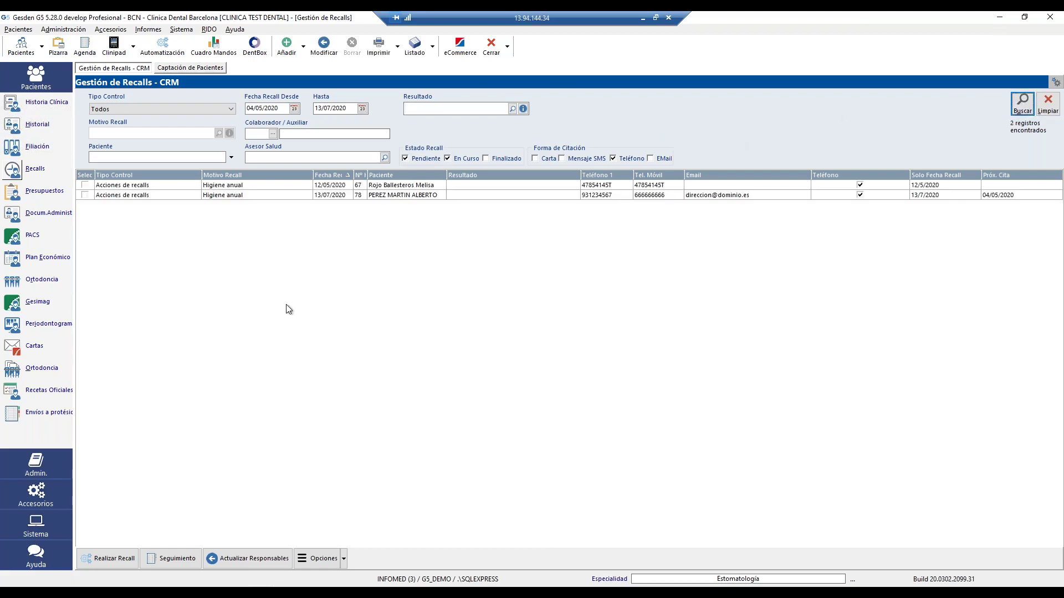
# Step: Reopen the Realizar Recall form for the 12/05/2020 recall, check the No contestan result and cancel the form
pyautogui.click(311, 187)
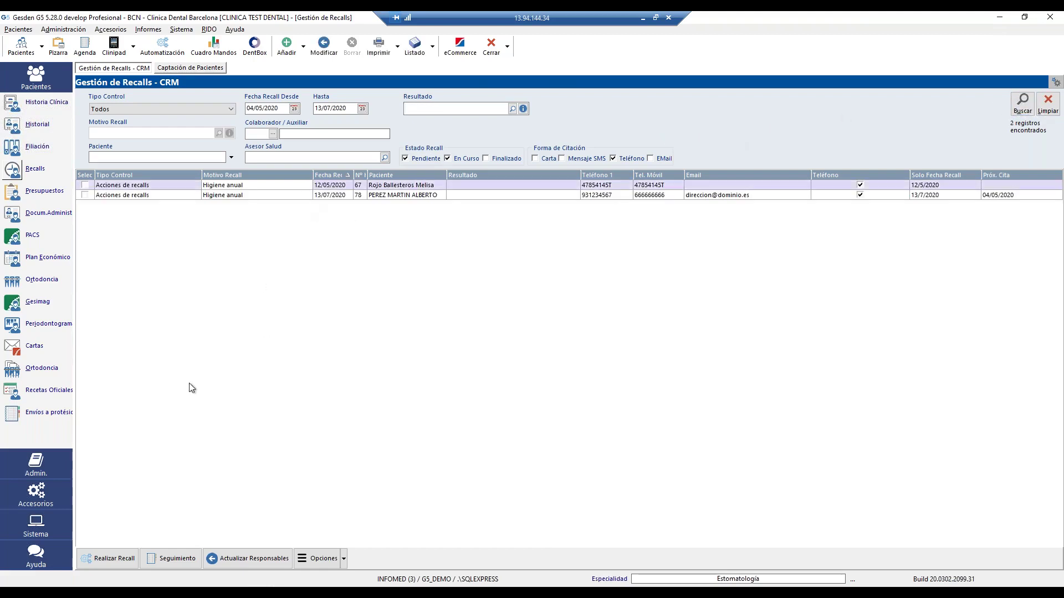
pyautogui.click(117, 559)
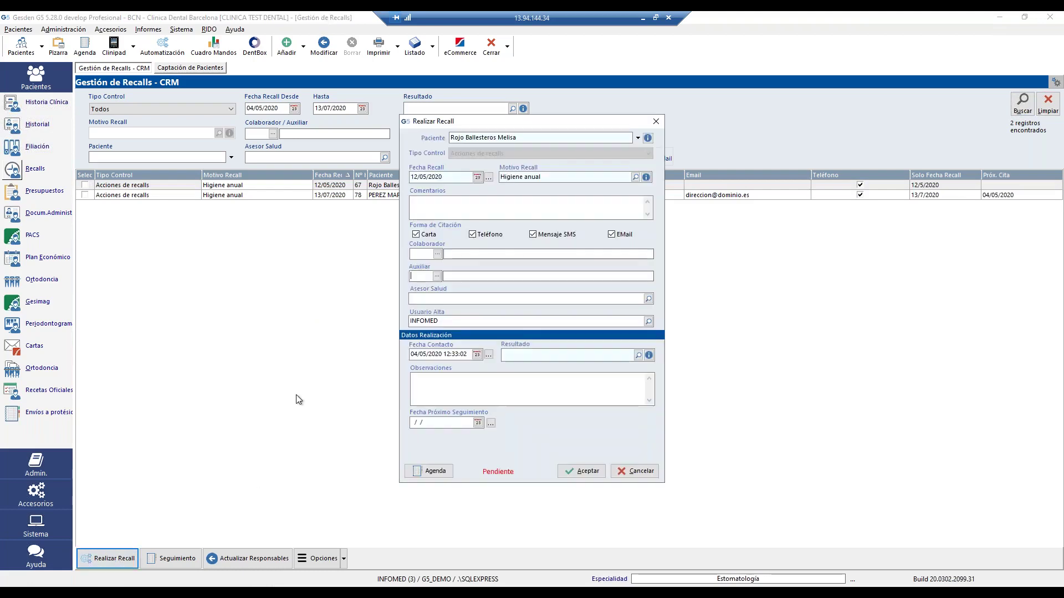
pyautogui.click(638, 356)
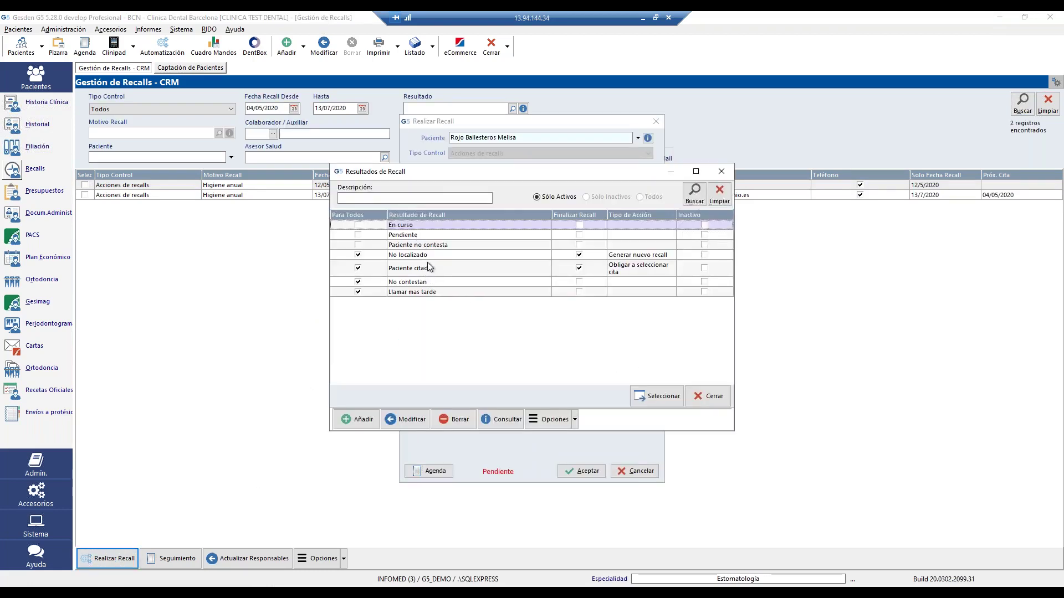
pyautogui.click(426, 283)
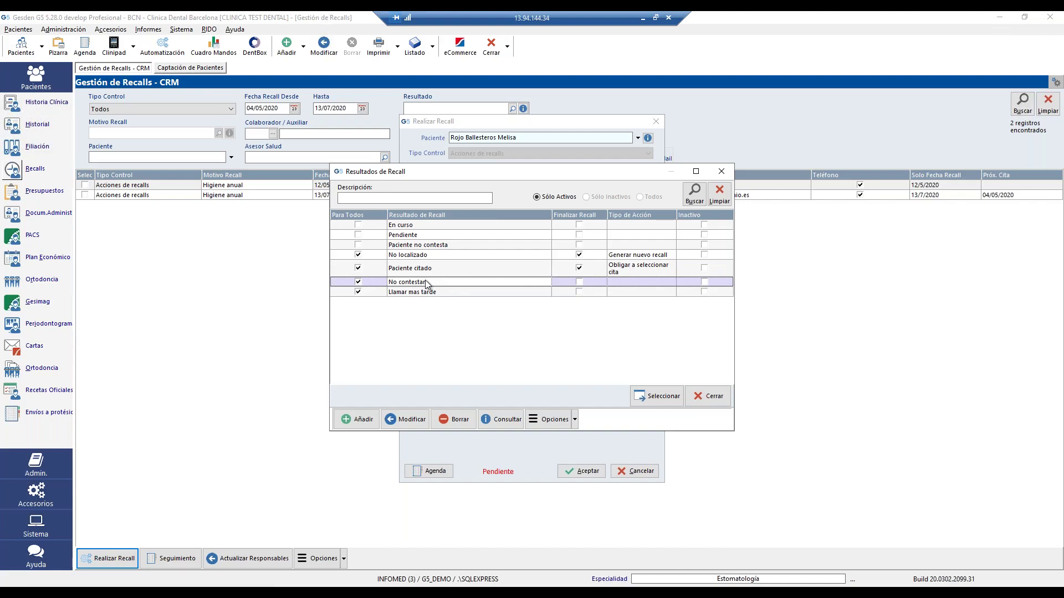
pyautogui.click(711, 396)
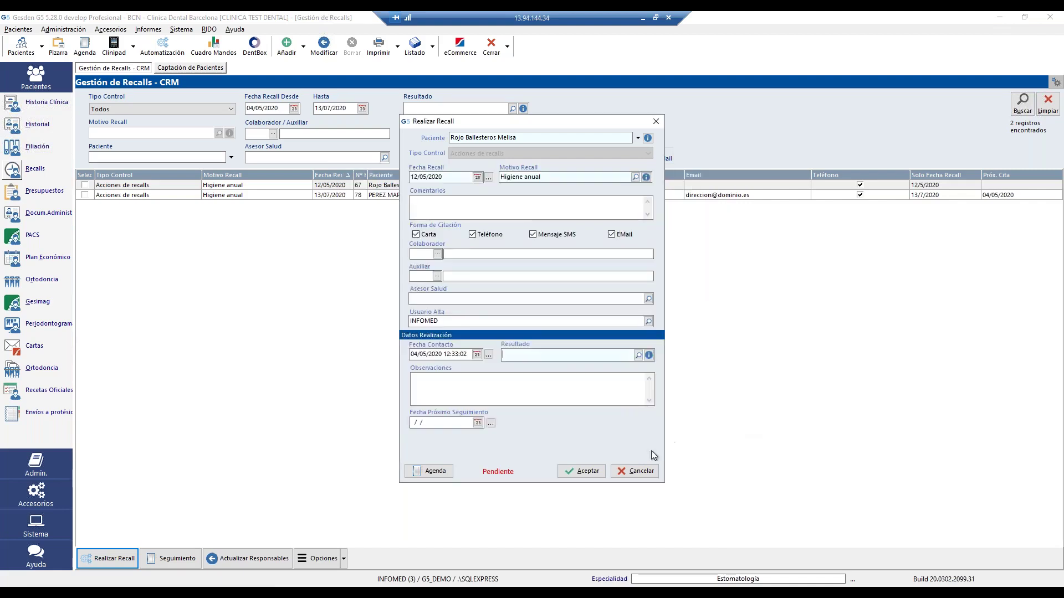
pyautogui.click(636, 471)
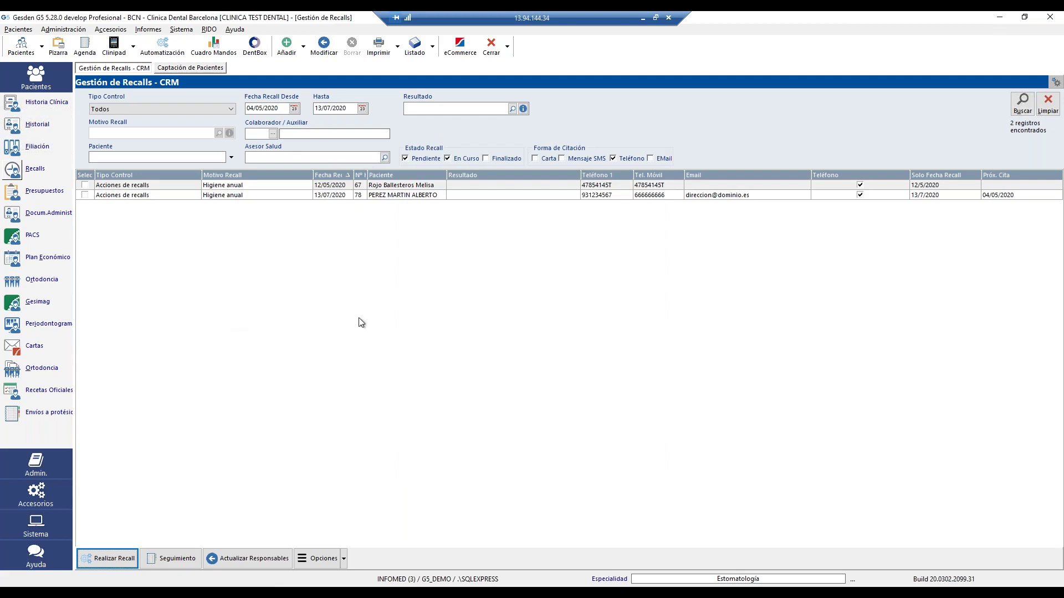
# Step: Search for recalls with the result Pendiente, repeating the search with the En Curso state excluded
pyautogui.click(511, 108)
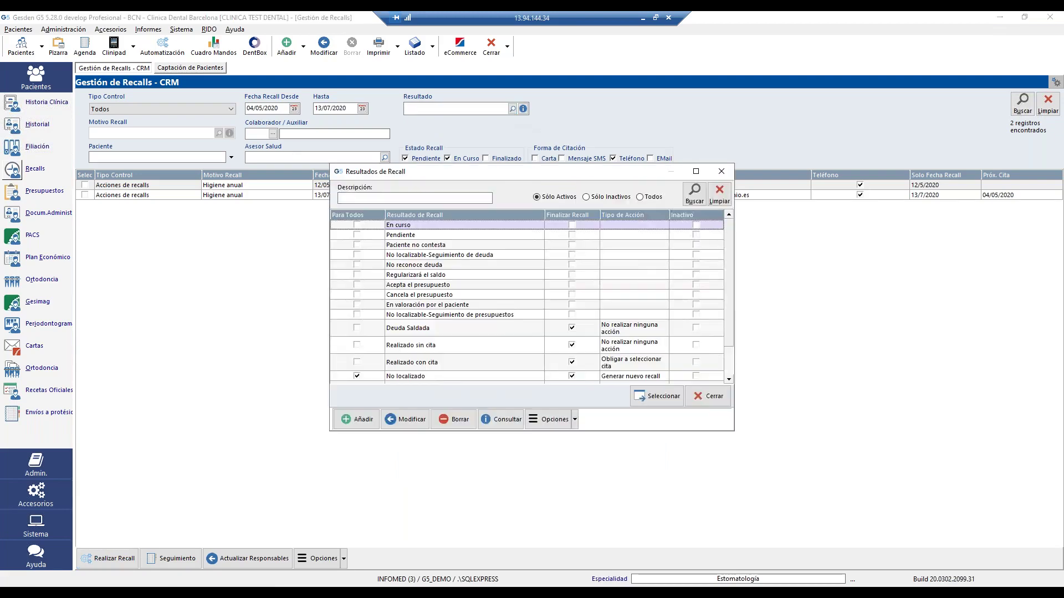
pyautogui.click(362, 236)
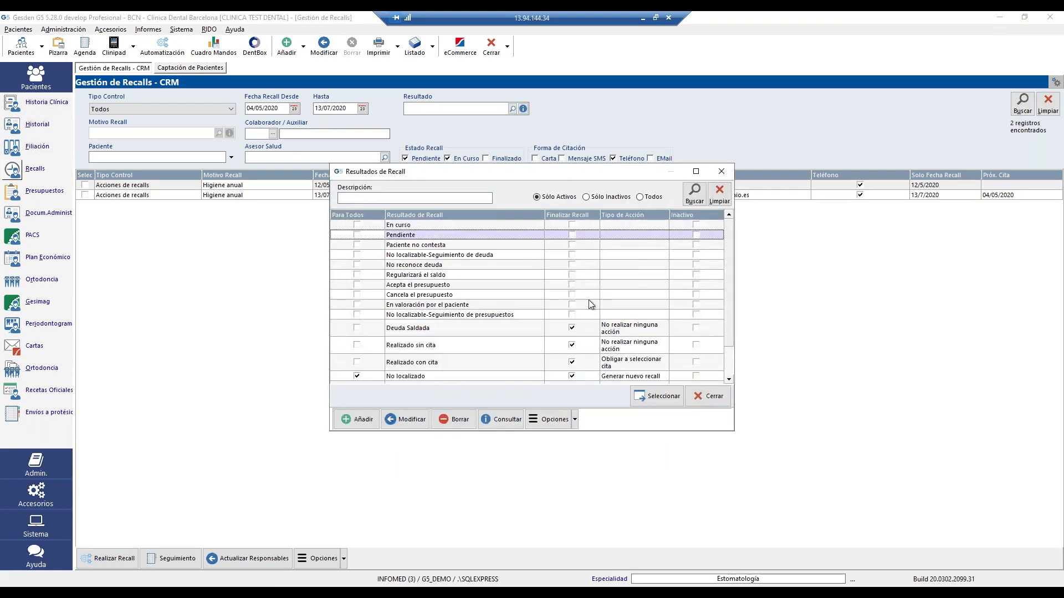
pyautogui.click(641, 397)
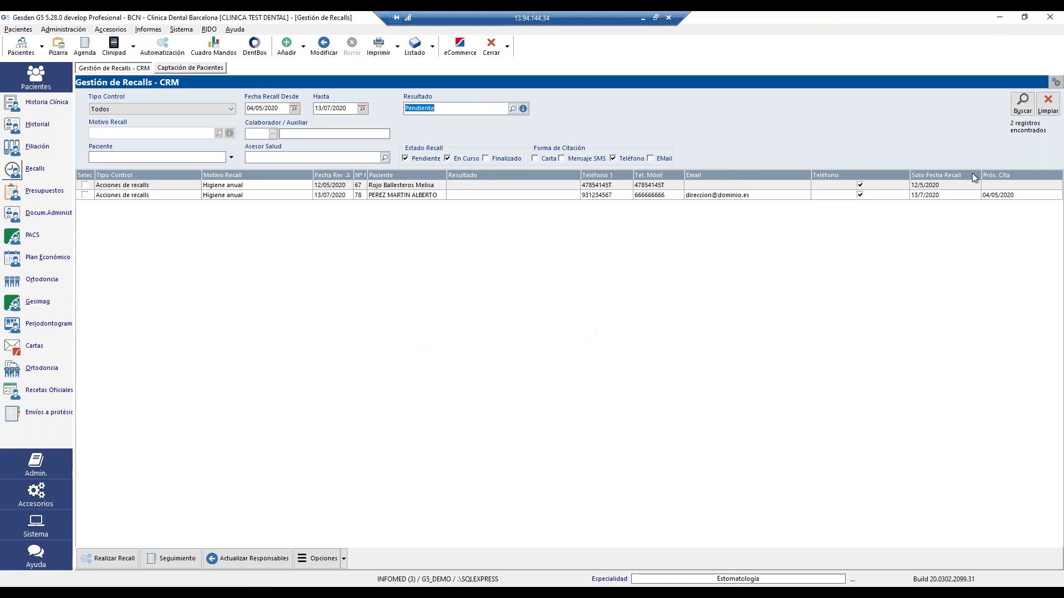
pyautogui.click(1019, 110)
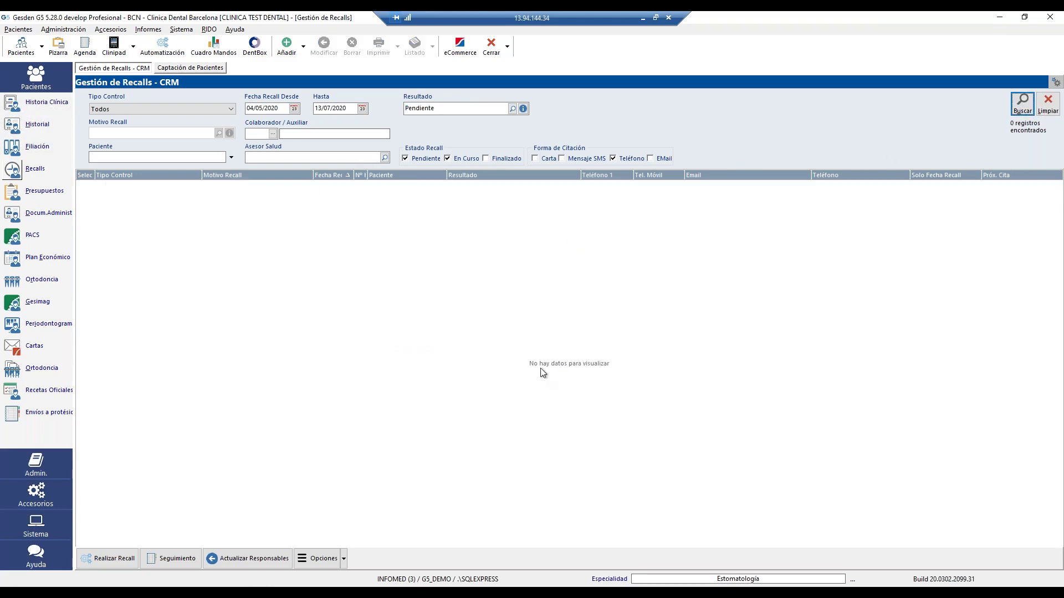
pyautogui.click(457, 158)
pyautogui.click(1026, 107)
# Step: Remove the Pendiente result filter and rerun the recall search
pyautogui.doubleClick(453, 109)
pyautogui.press('BackSpace')
pyautogui.click(1023, 103)
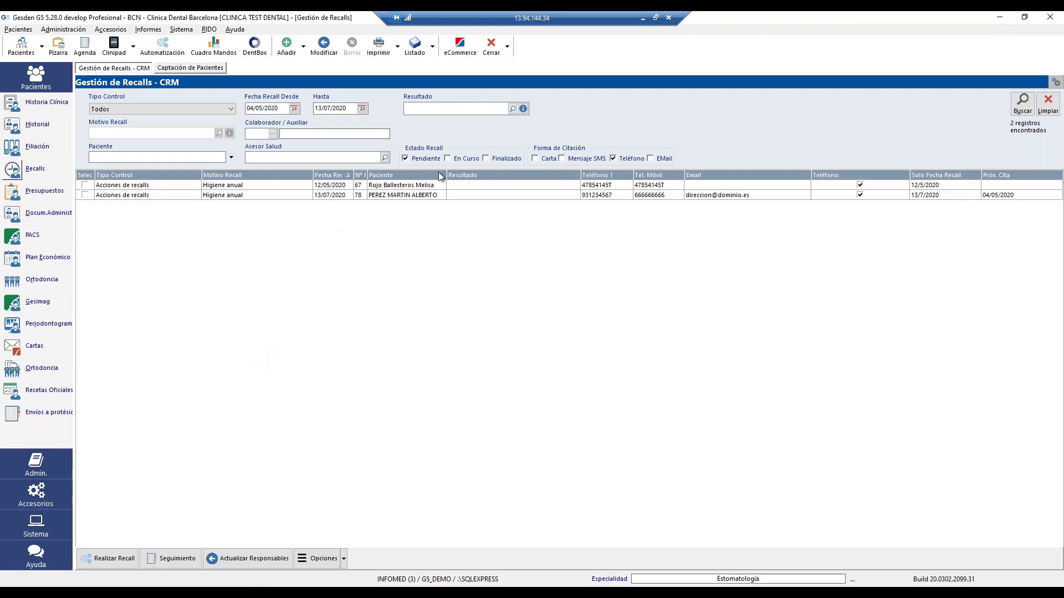
# Step: Close Gestión de Recalls and open Gestión de Pendientes
pyautogui.click(490, 46)
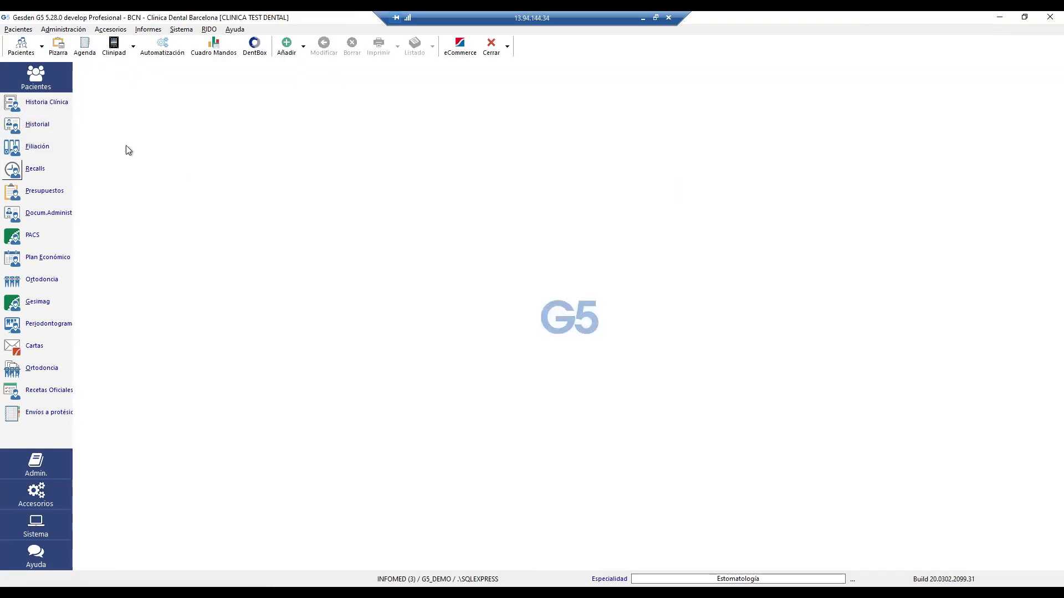
pyautogui.click(63, 29)
pyautogui.moveTo(77, 86)
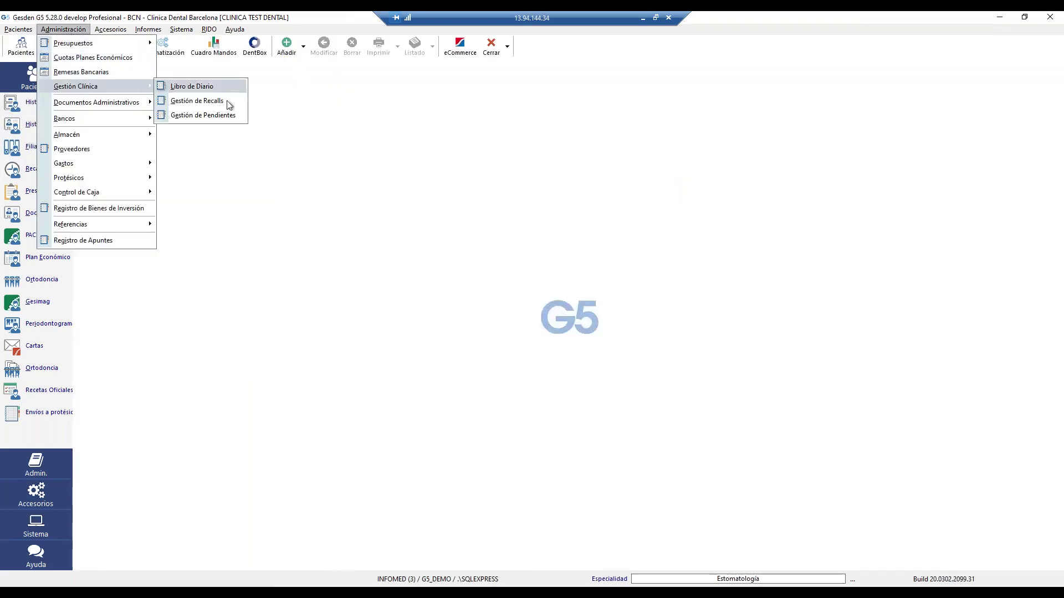
pyautogui.click(225, 115)
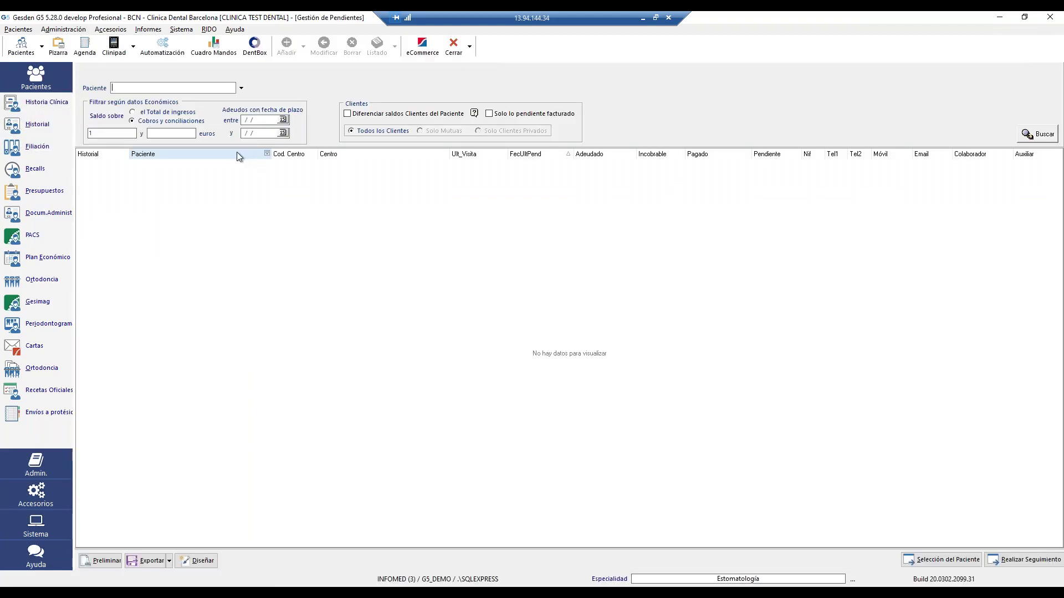
# Step: Search for patients with a pending balance between 1 and 500 euros and select the second patient in the list
pyautogui.click(127, 135)
pyautogui.click(176, 134)
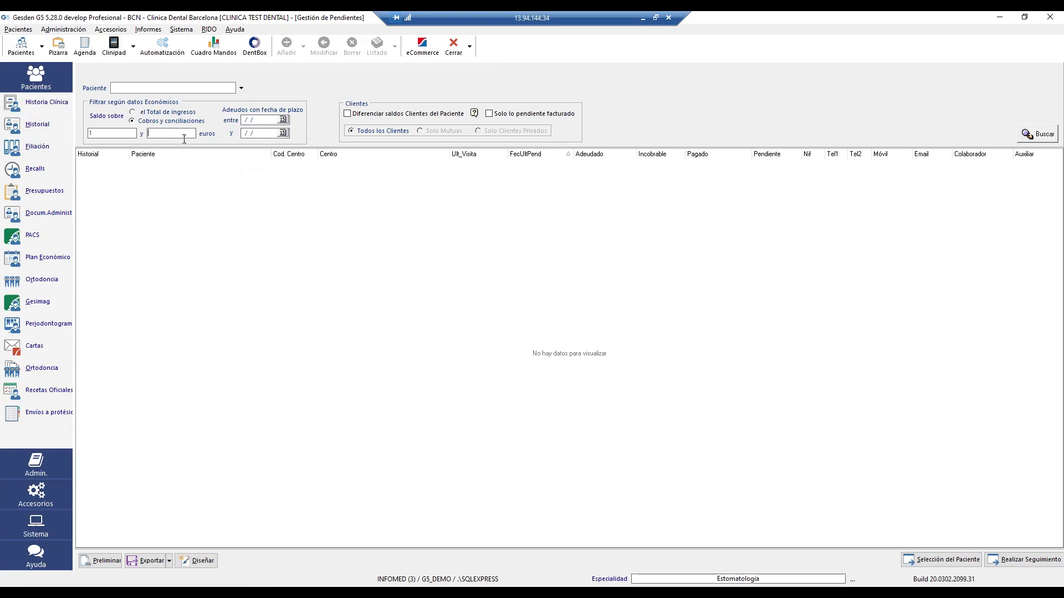
pyautogui.write('500')
pyautogui.click(1036, 135)
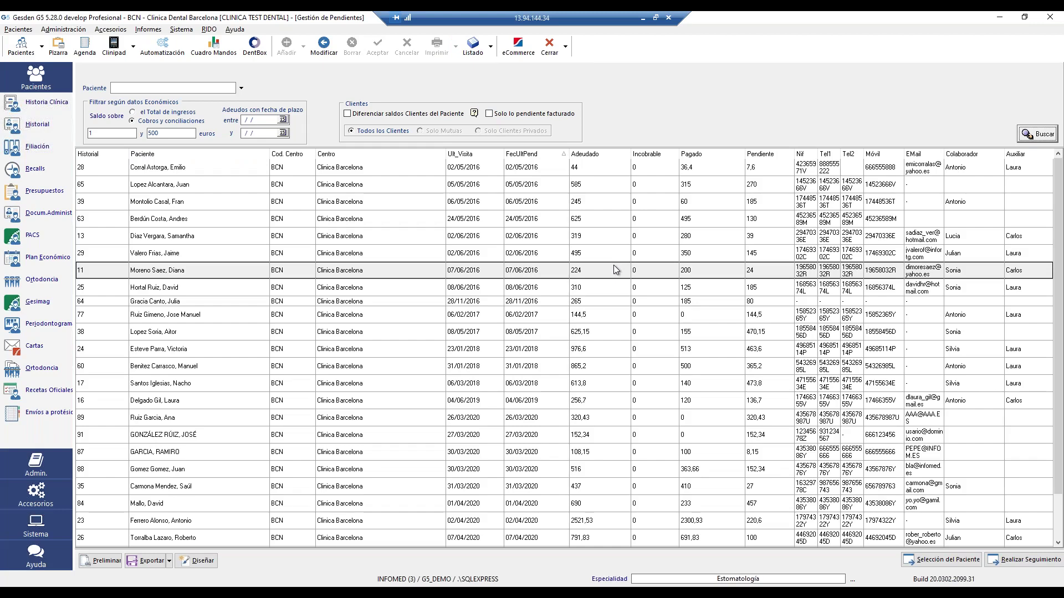
pyautogui.click(181, 186)
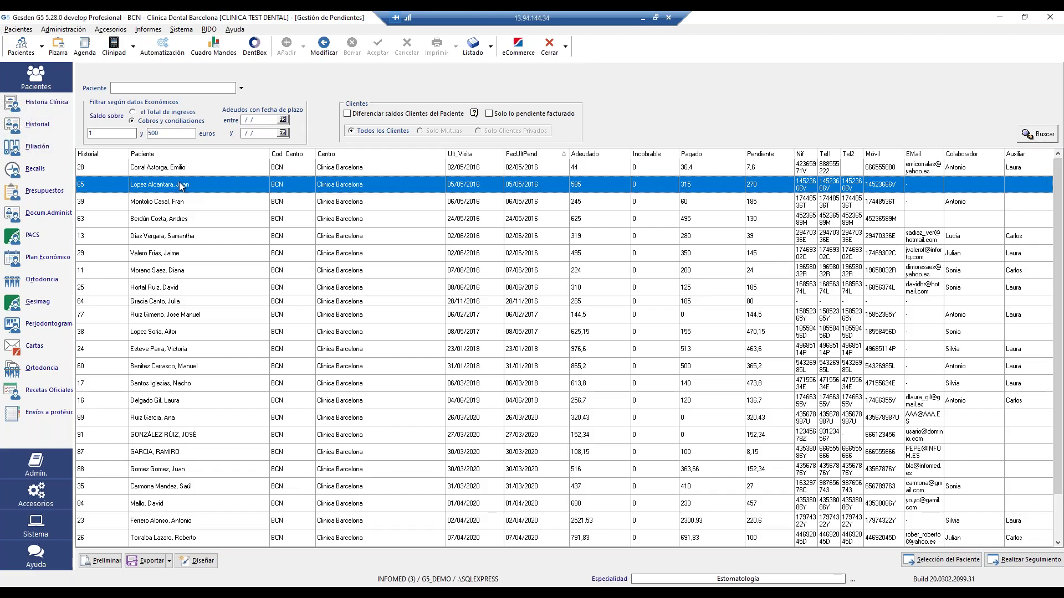
# Step: Open the selected patient's Filiación record and return to the Gestión de Pendientes list
pyautogui.rightClick(181, 186)
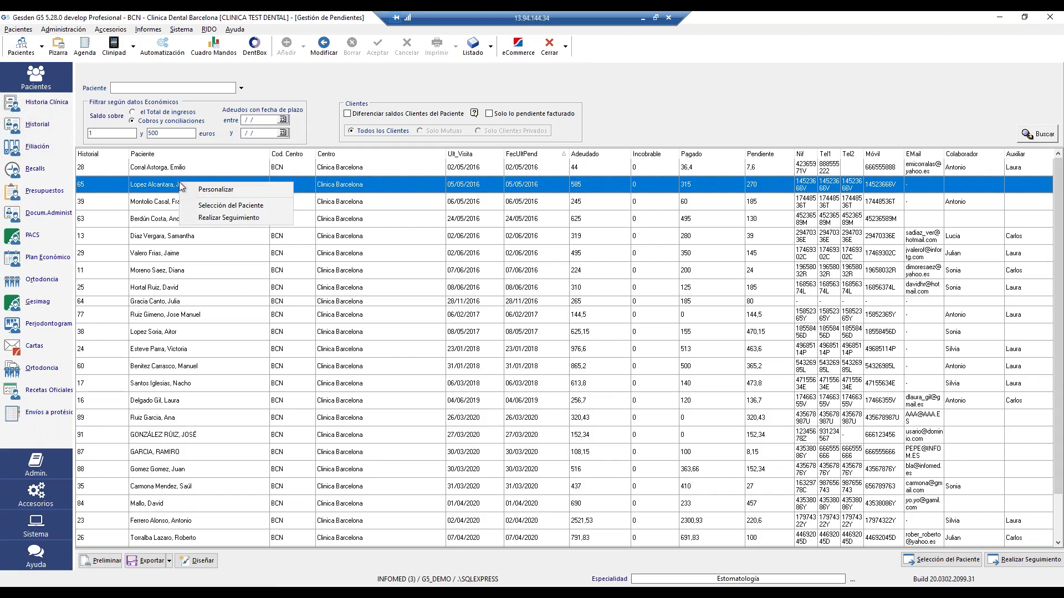
pyautogui.click(240, 205)
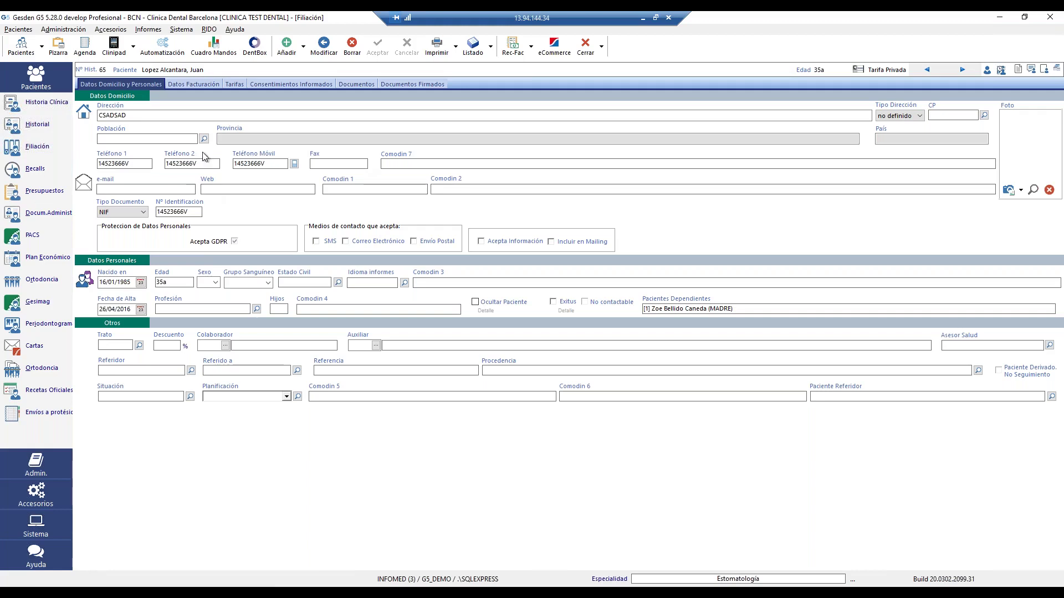
pyautogui.click(18, 28)
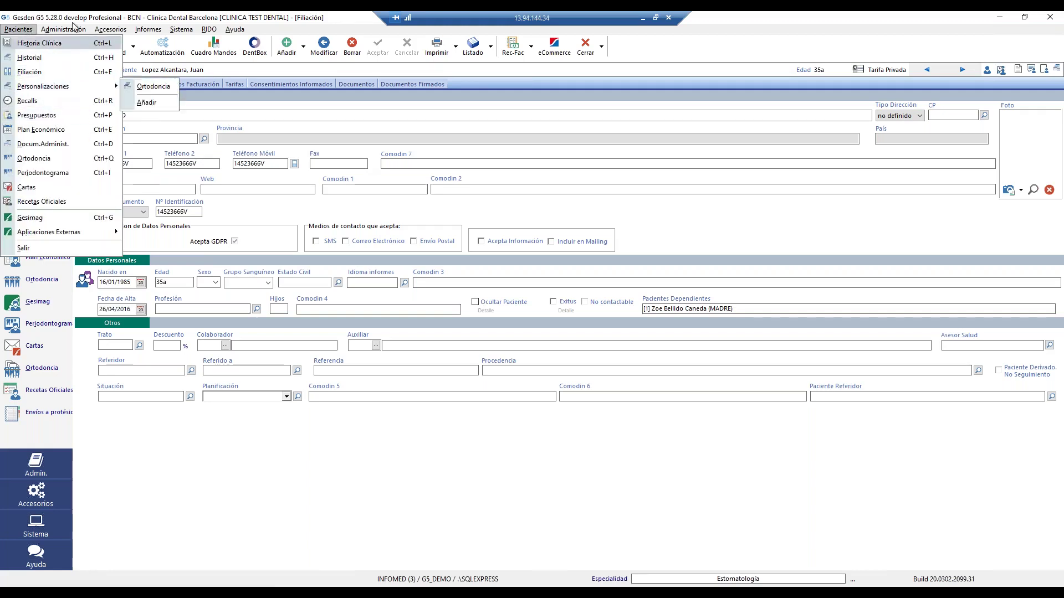
pyautogui.moveTo(74, 29)
pyautogui.moveTo(96, 87)
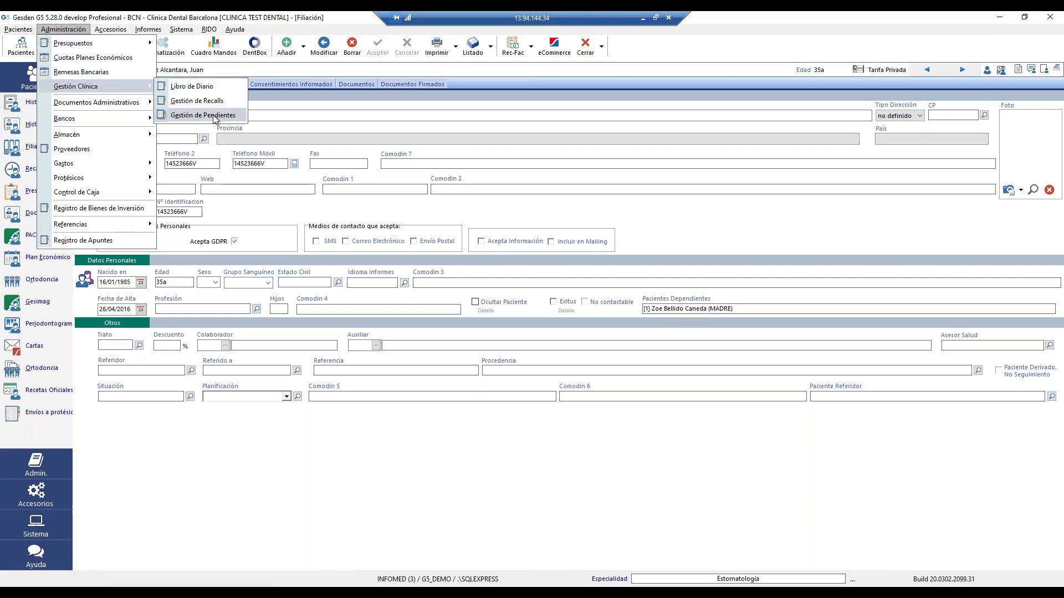
pyautogui.click(215, 117)
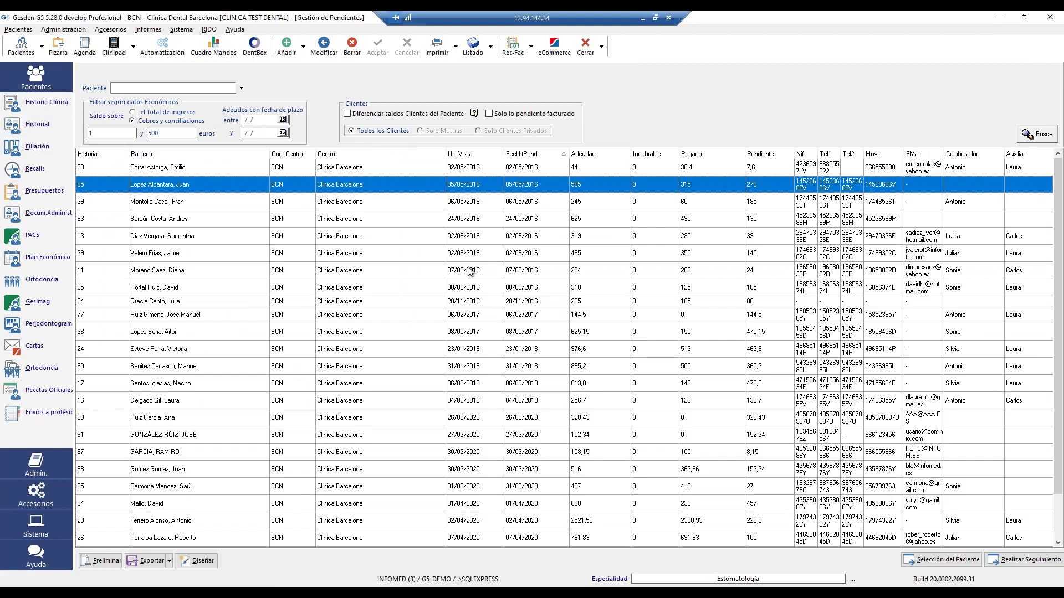
# Step: Select the first patient in the pending list and start a follow-up for that patient
pyautogui.scroll(-1, 470, 271)
pyautogui.scroll(1, 470, 271)
pyautogui.click(317, 167)
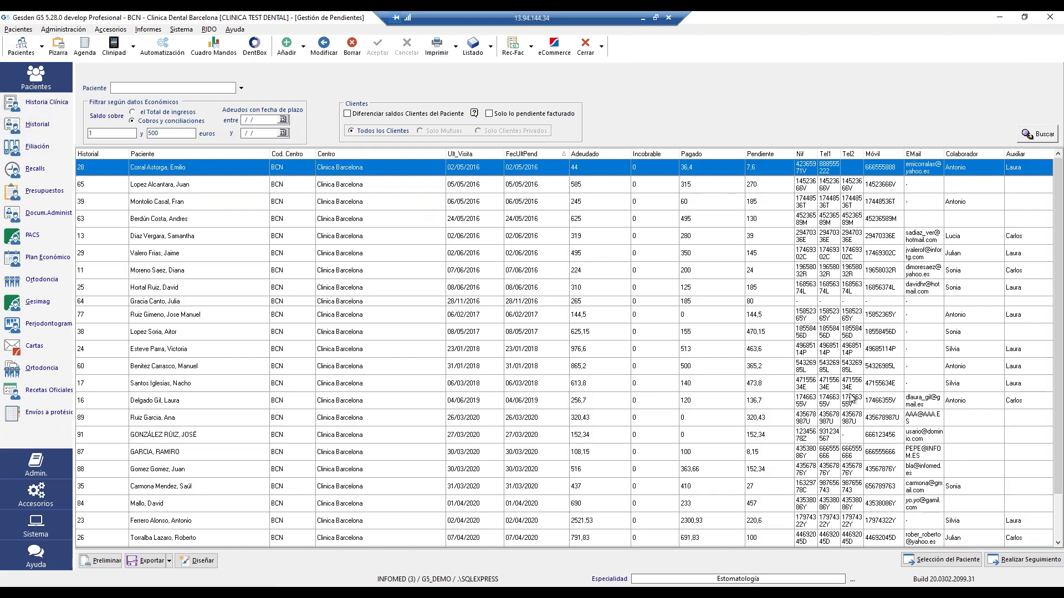
pyautogui.click(1043, 565)
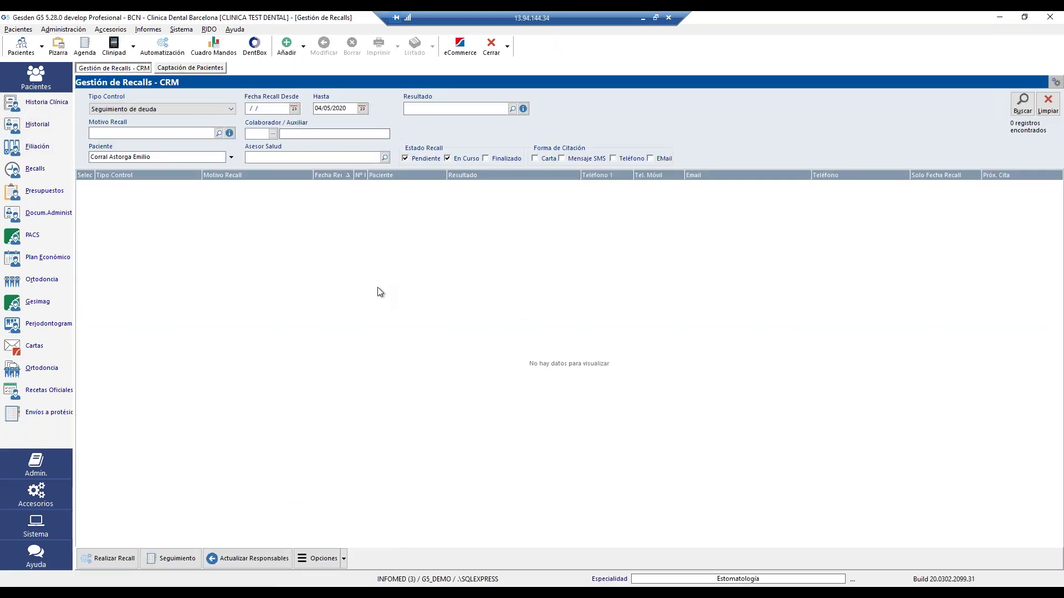
# Step: Draft a new Seguimiento de deuda recall for the patient with the reason Iniciar proceso de reclamación, and discard it
pyautogui.click(286, 44)
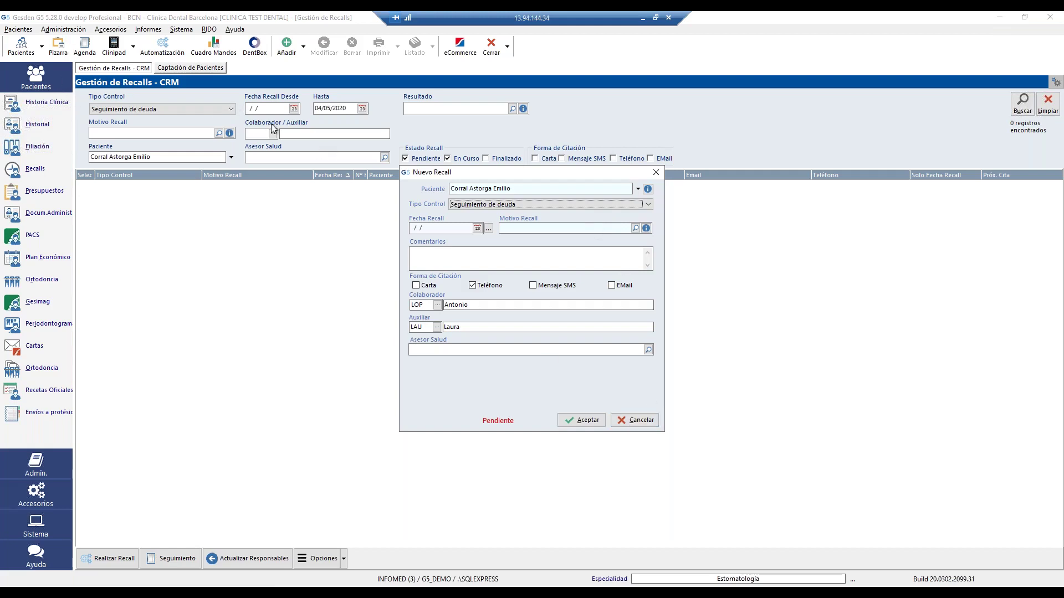
pyautogui.click(635, 228)
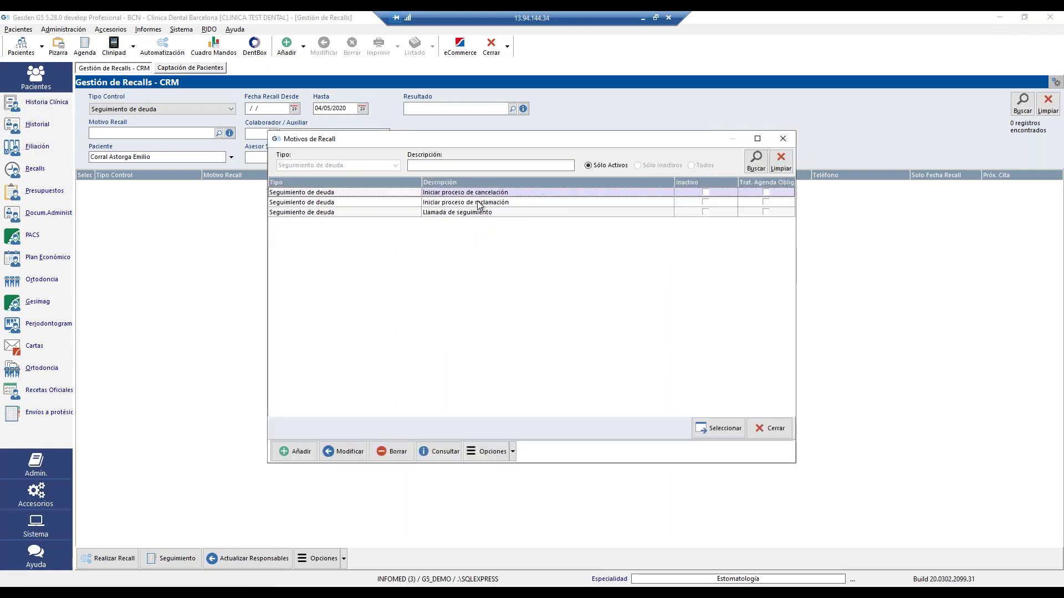
pyautogui.click(505, 204)
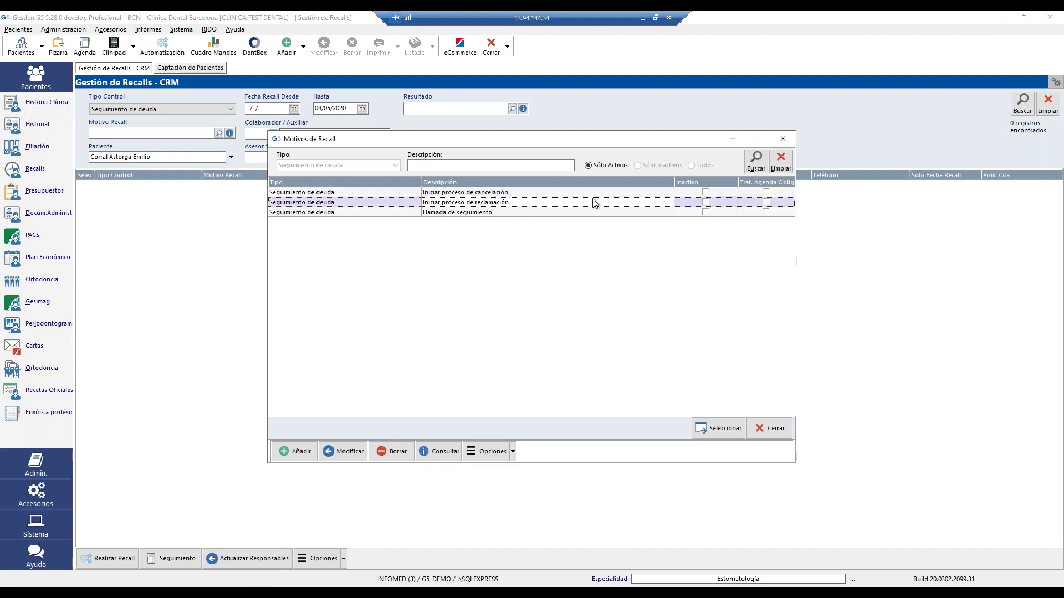
pyautogui.click(722, 429)
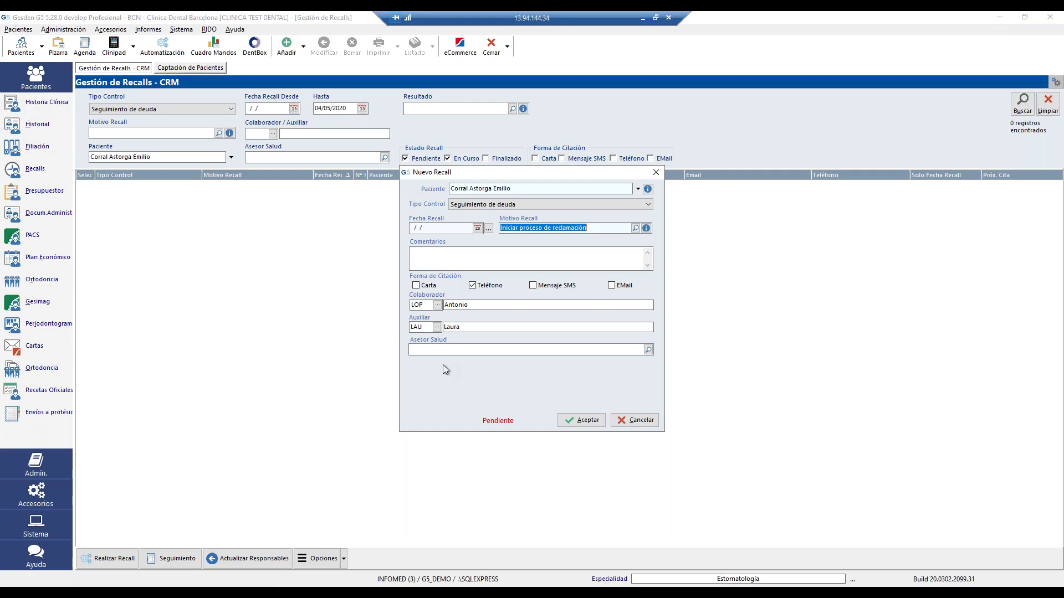
pyautogui.click(635, 420)
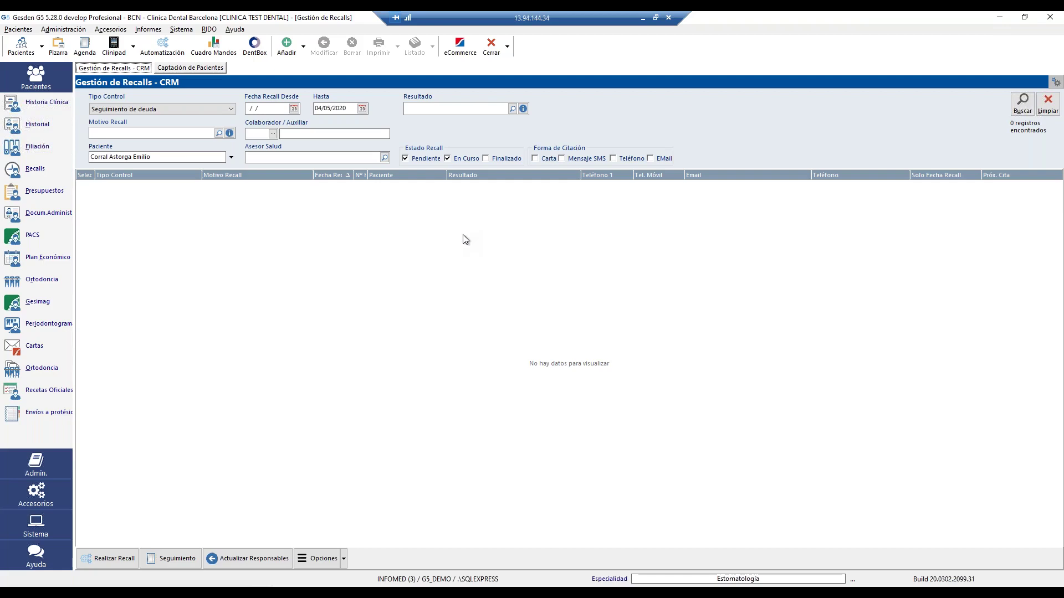
# Step: Close Gestión de Recalls and open the Datos Administrativos filters of the Listado de Pacientes report
pyautogui.click(491, 46)
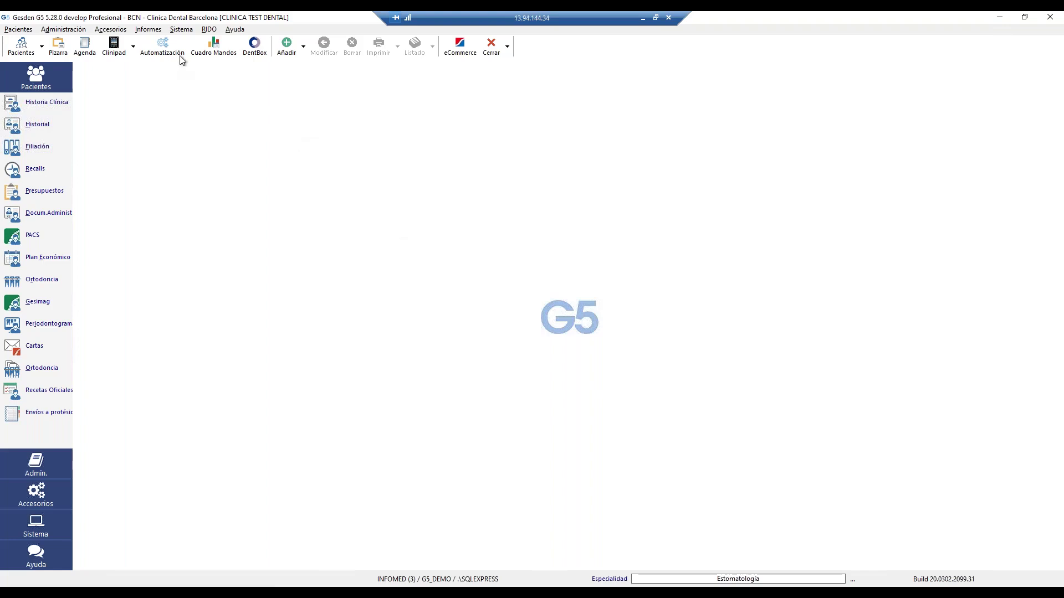
pyautogui.click(148, 29)
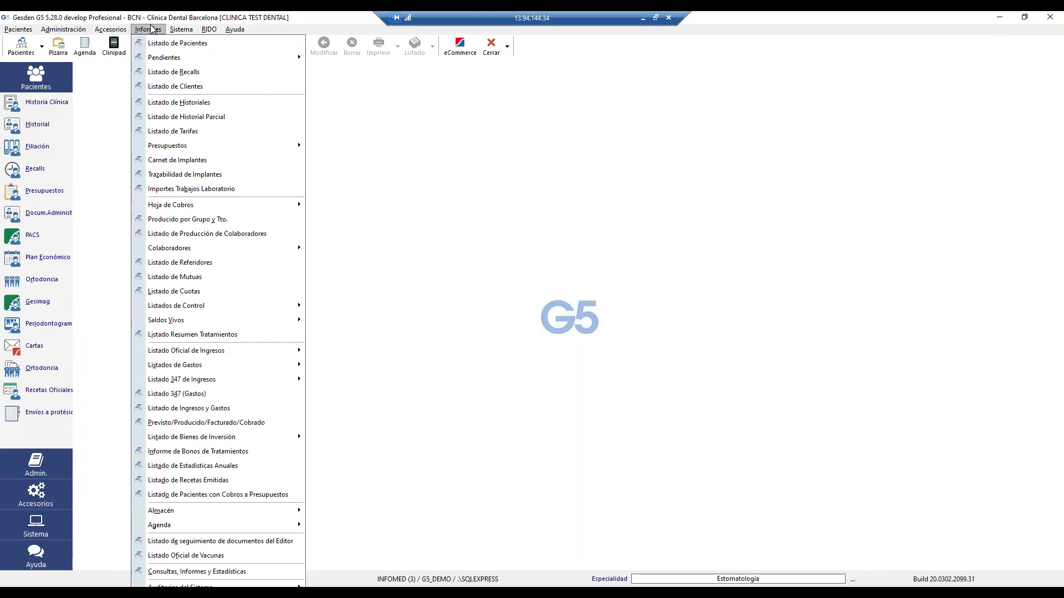
pyautogui.click(183, 49)
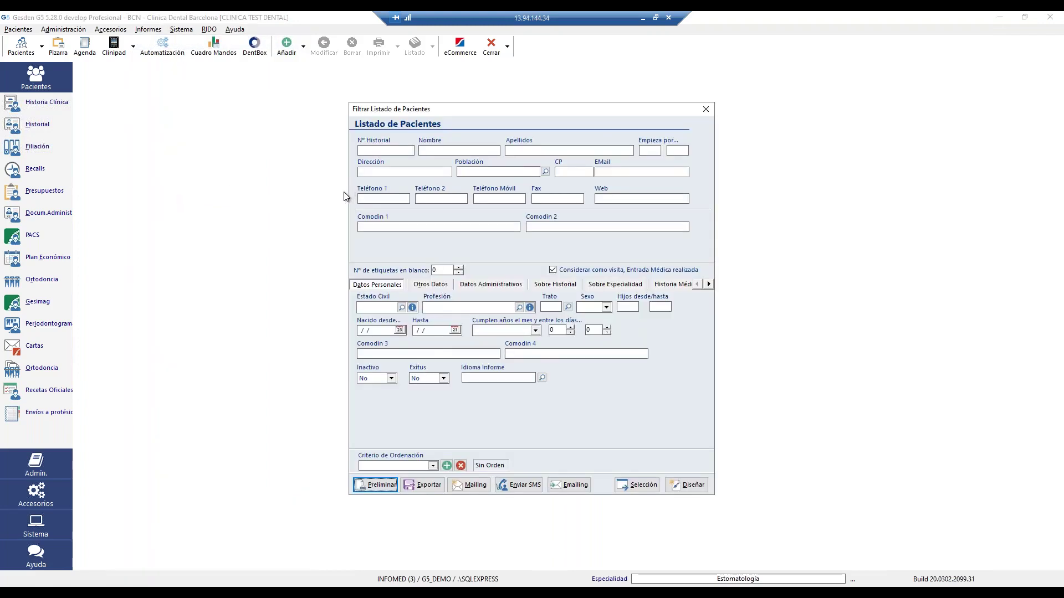
pyautogui.click(436, 288)
pyautogui.click(489, 287)
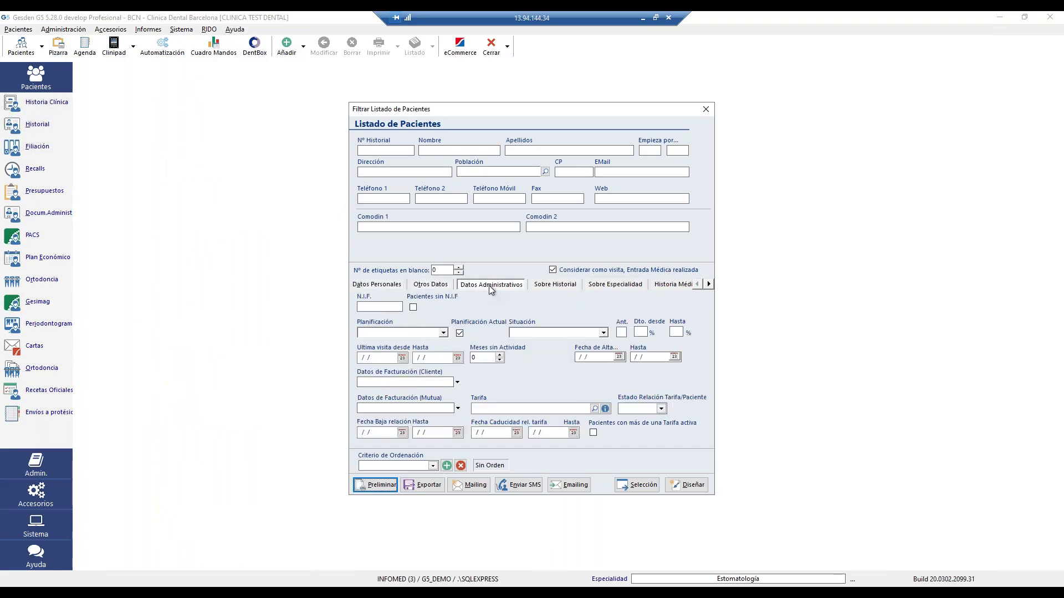
# Step: Preview the patient list filtered by last visit from 01/01/2018 to 31/01/2018
pyautogui.click(372, 358)
pyautogui.moveTo(375, 359); pyautogui.dragTo(313, 357)
pyautogui.write('01/01/2018')
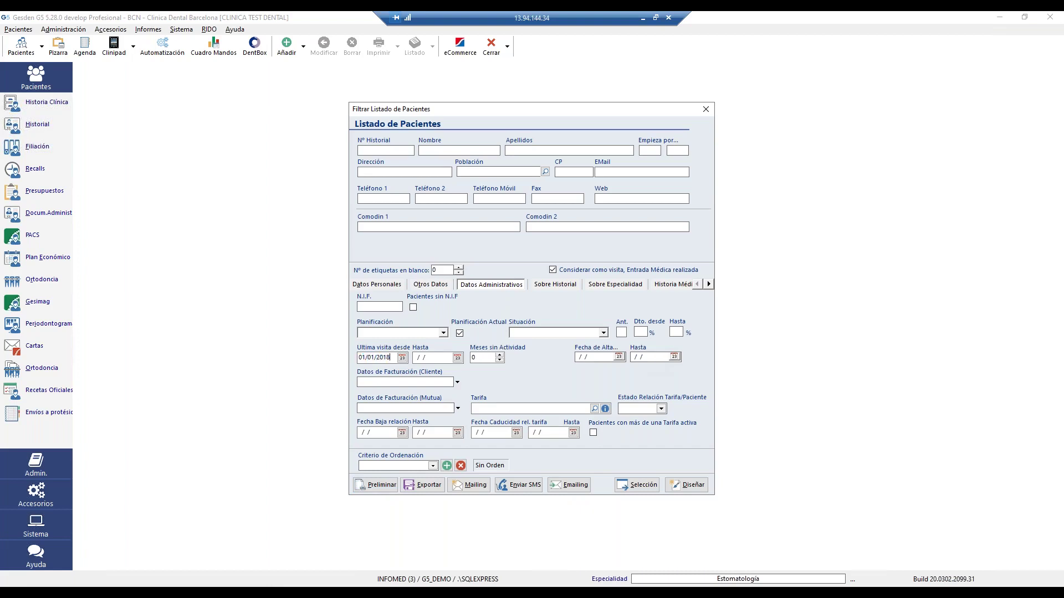
pyautogui.press('Tab')
pyautogui.write('31012018')
pyautogui.click(372, 486)
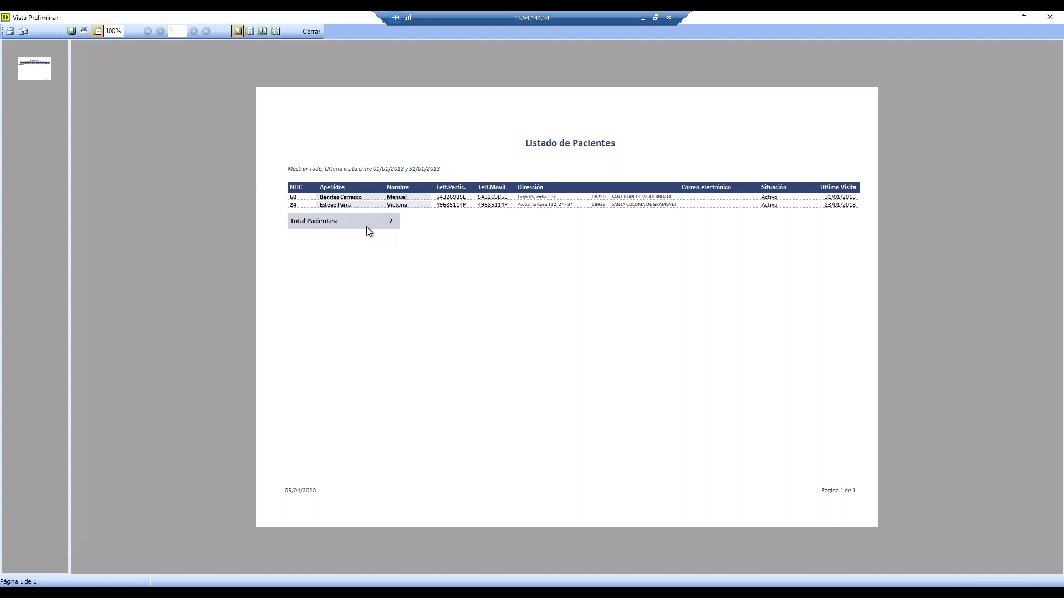
# Step: Close the preview and reopen the Listado de Pacientes filter with blank Datos Administrativos criteria
pyautogui.click(315, 31)
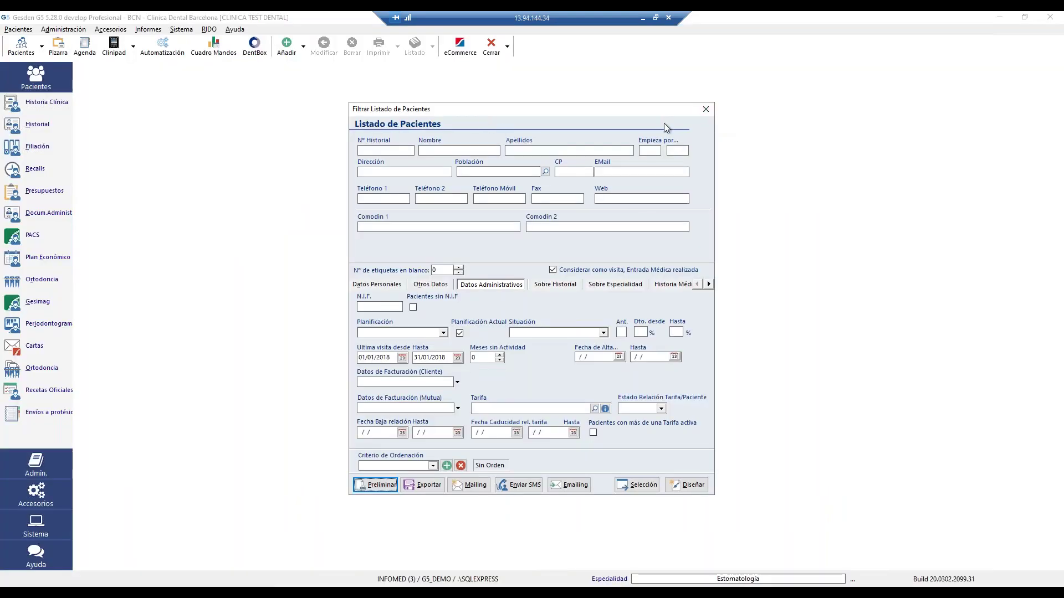
pyautogui.click(705, 108)
pyautogui.click(148, 29)
pyautogui.click(171, 44)
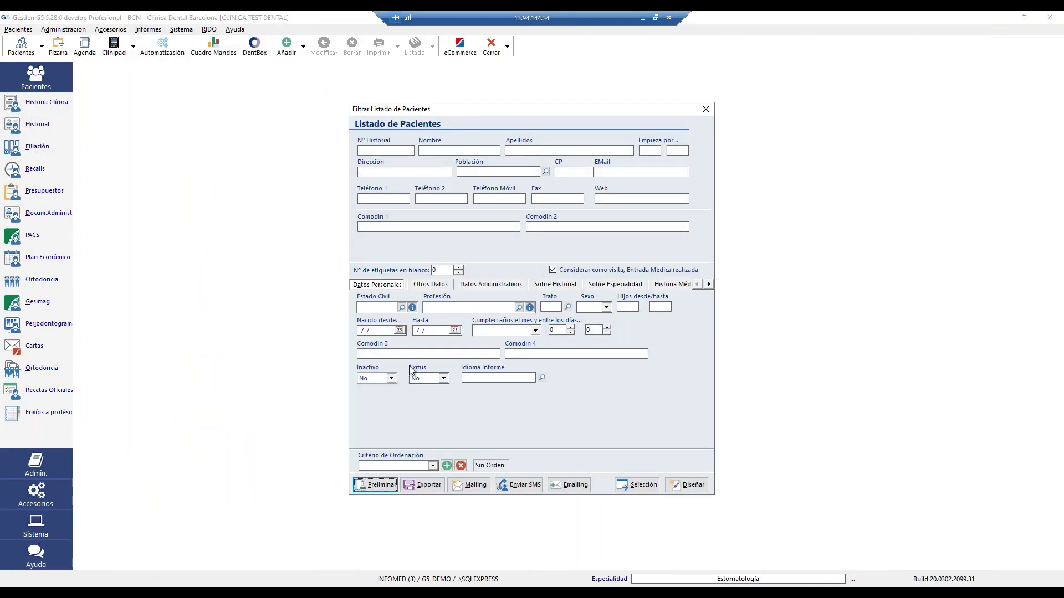
pyautogui.click(484, 289)
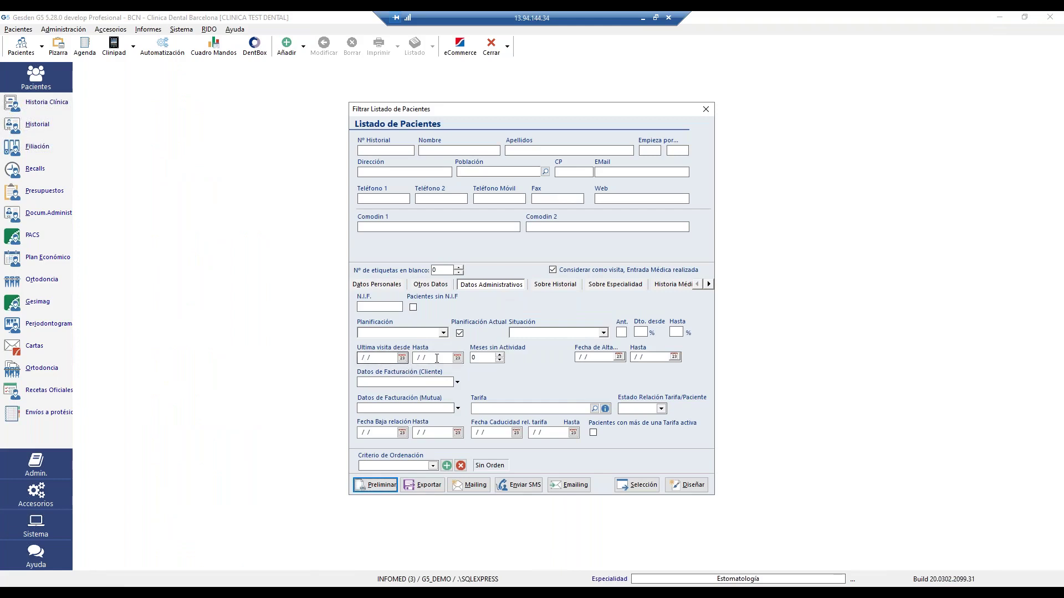
# Step: Preview the patient list for last visits from 01/01/2010 to 31/12/2019, check its second page and close the preview
pyautogui.click(377, 359)
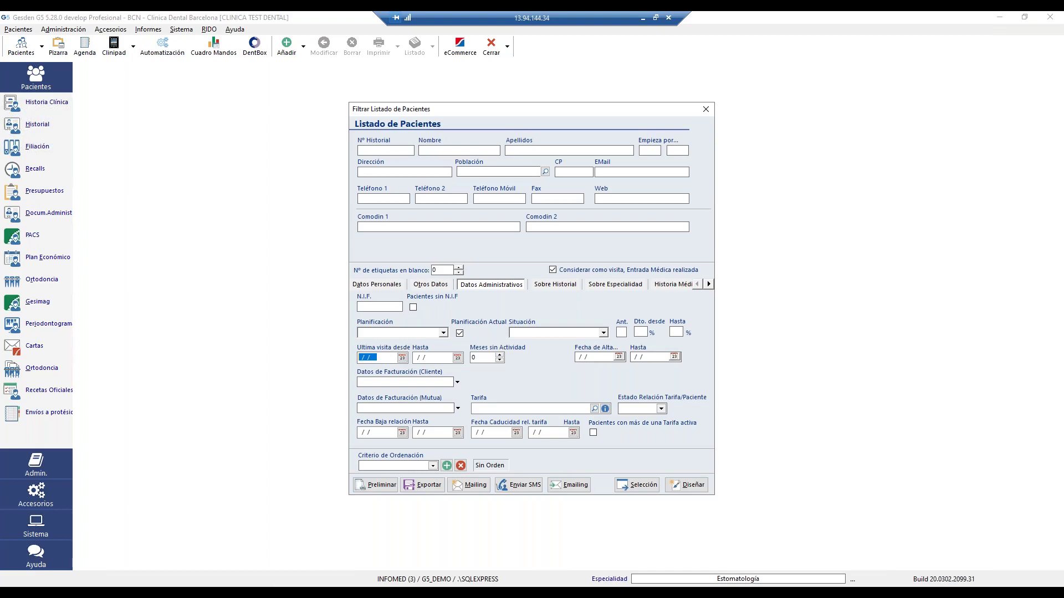
pyautogui.write('010120')
pyautogui.write('10')
pyautogui.write('31/')
pyautogui.write('122019')
pyautogui.click(361, 485)
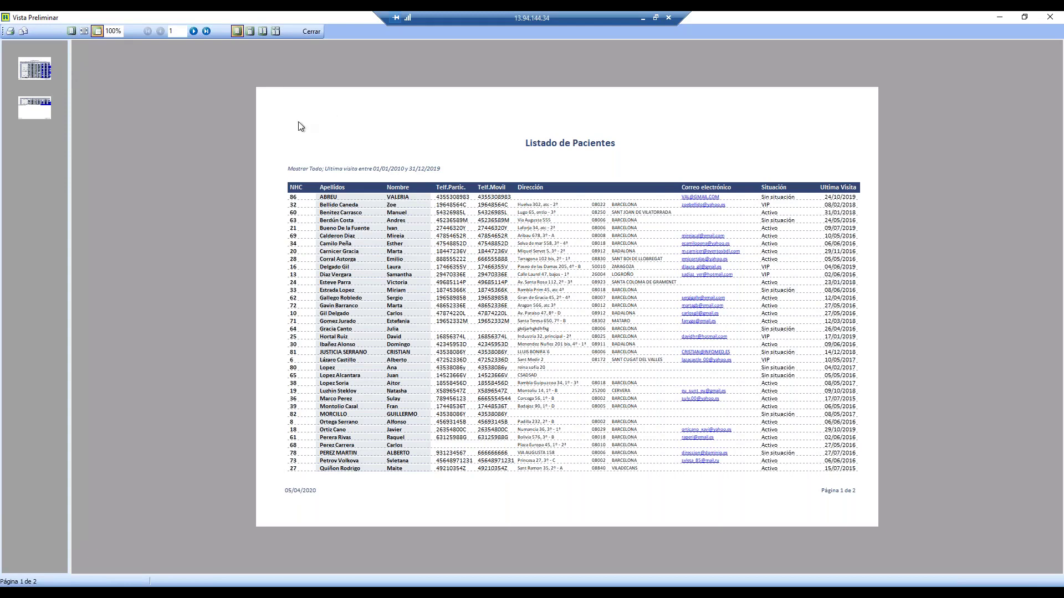
pyautogui.click(194, 32)
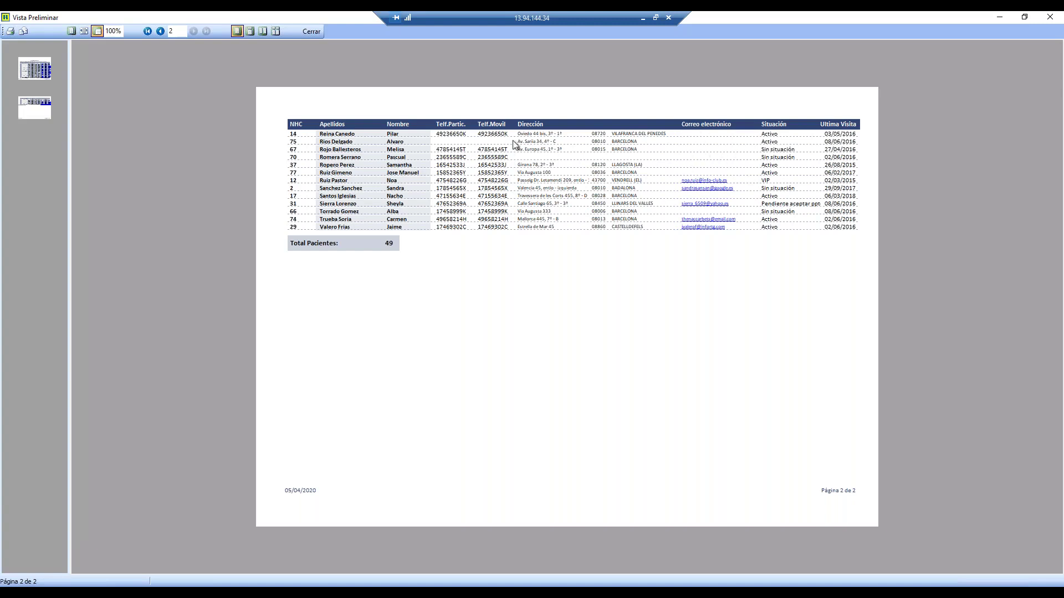
pyautogui.click(311, 31)
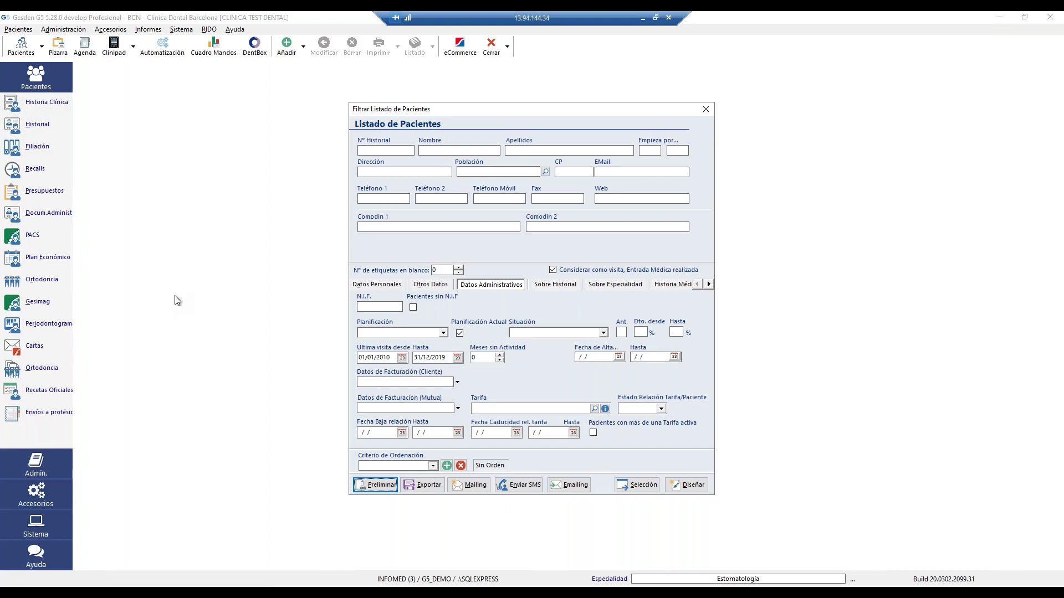
# Step: Clear both last-visit dates from the patient list filter
pyautogui.click(446, 357)
pyautogui.press('Delete')
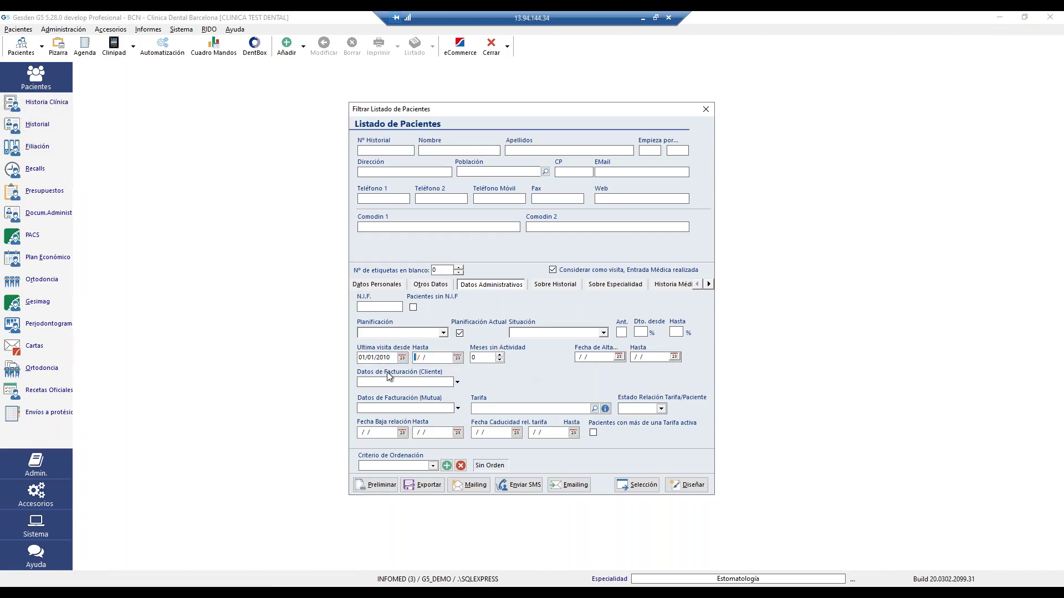
pyautogui.click(377, 358)
pyautogui.press('Delete')
# Step: Filter the patient list by the mutua TARIFA PRIVADA and the tariff Tarifa VIP
pyautogui.click(457, 408)
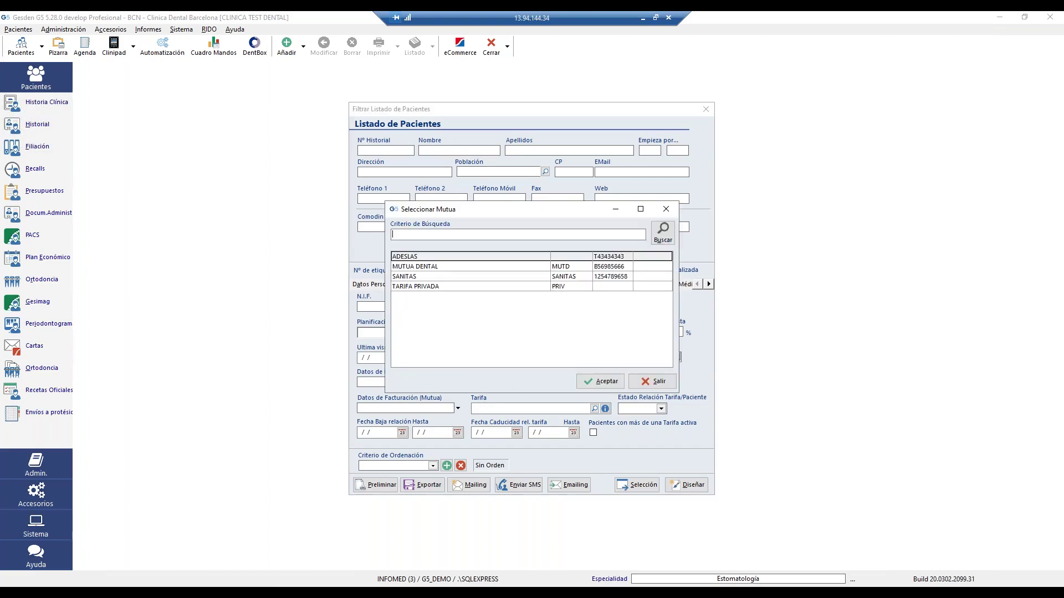
pyautogui.doubleClick(417, 287)
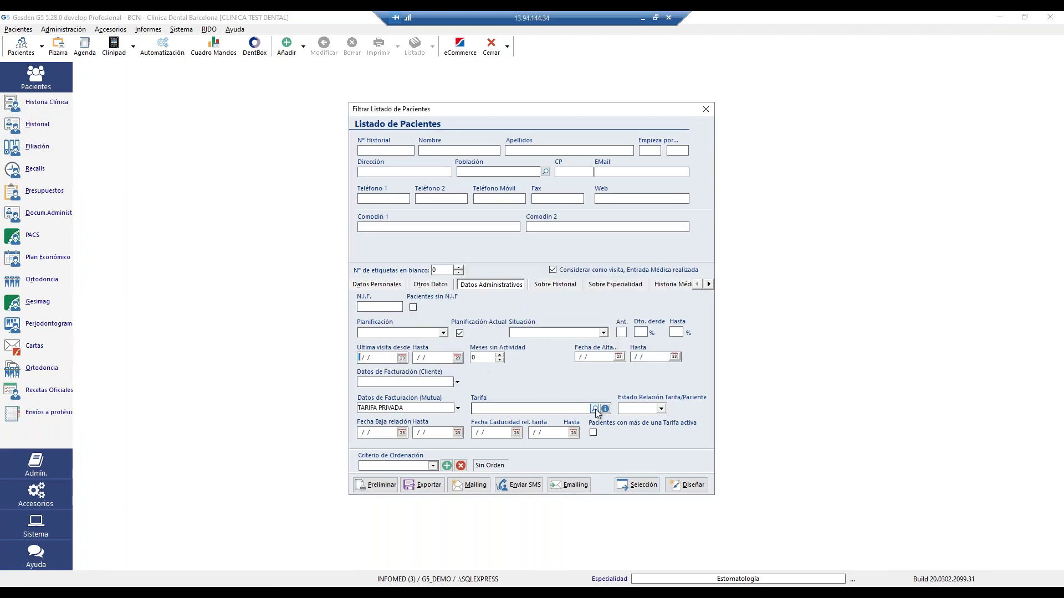
pyautogui.click(595, 410)
pyautogui.click(411, 334)
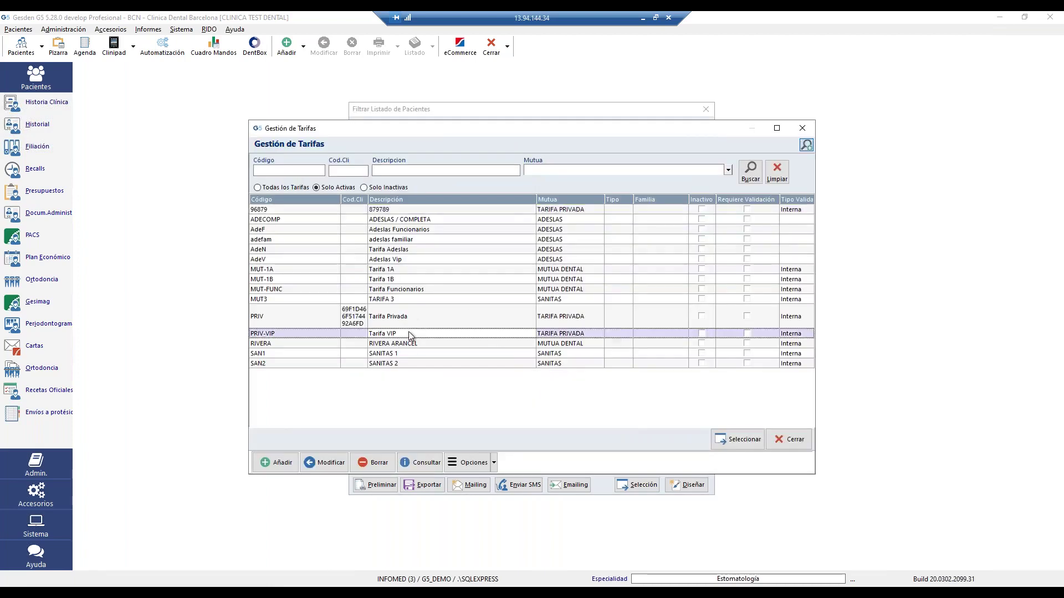
pyautogui.doubleClick(411, 335)
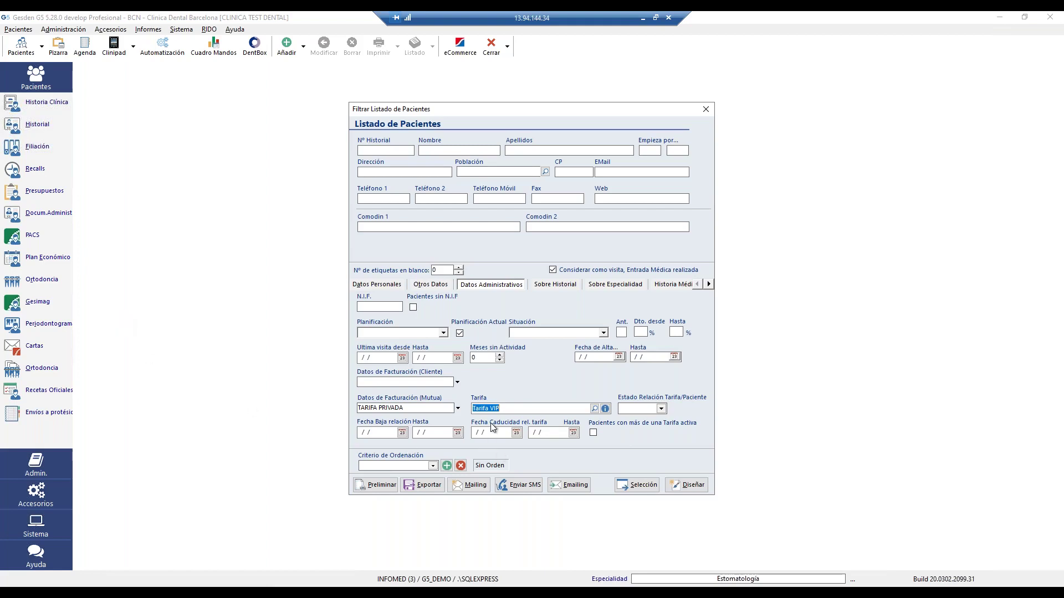
pyautogui.click(426, 409)
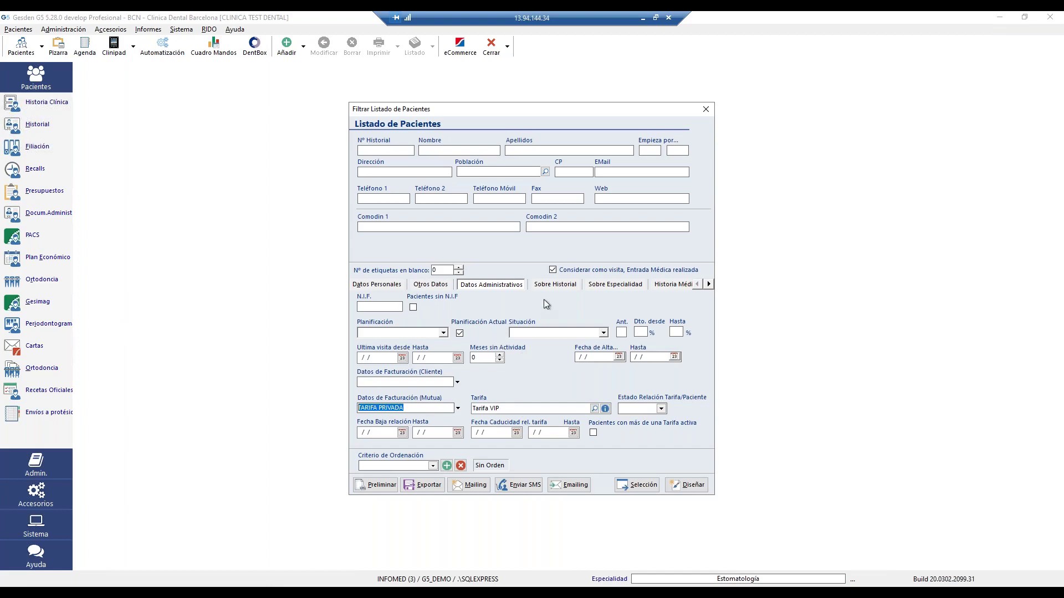
# Step: Check the Sobre Historial filter options, including the medical alerts, and close the patient list filter
pyautogui.click(551, 285)
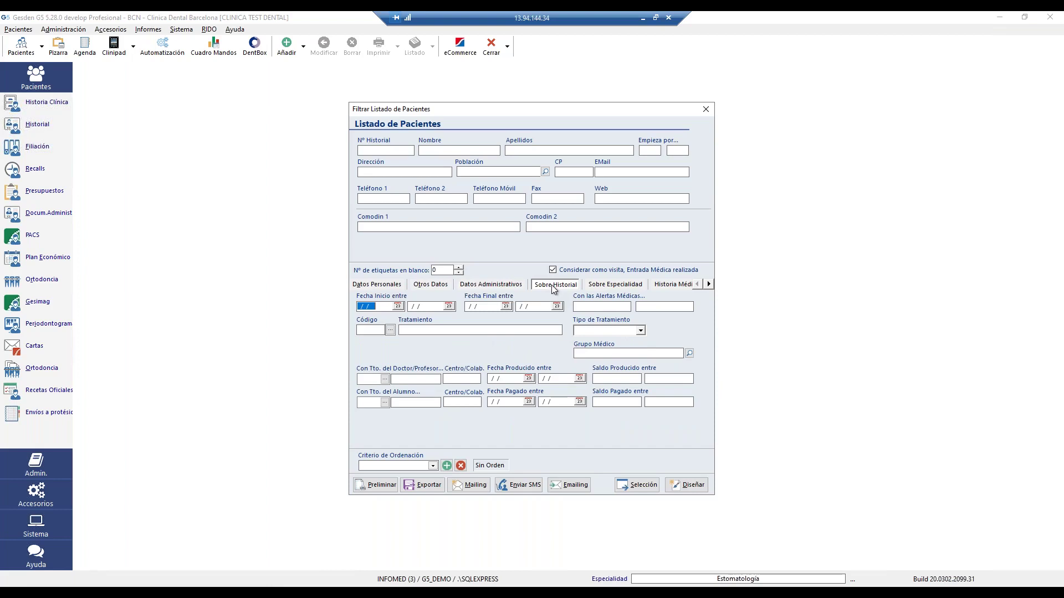
pyautogui.click(599, 308)
pyautogui.click(705, 109)
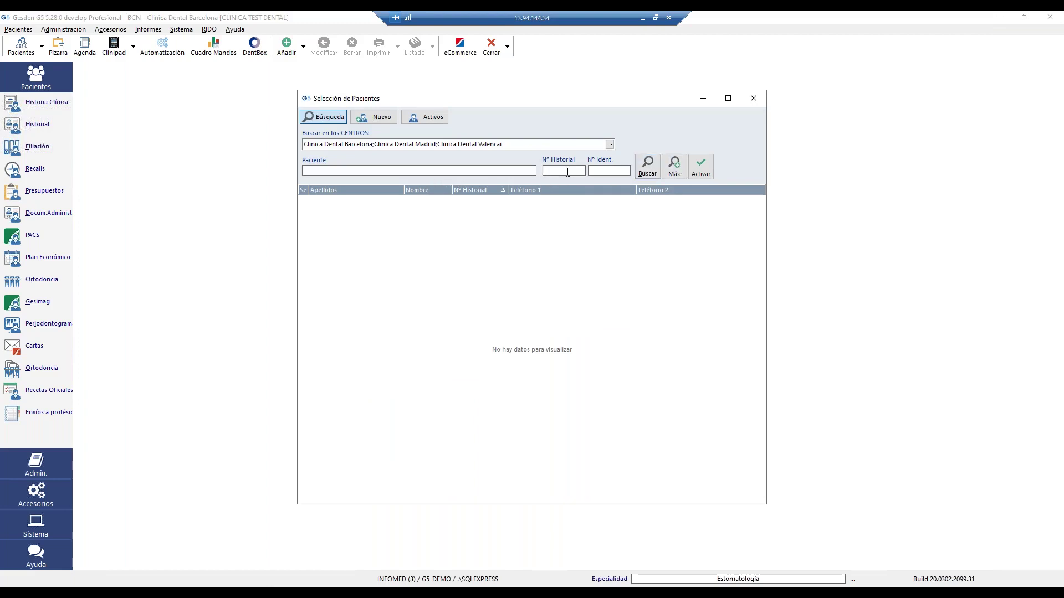
# Step: Search for a patient by history number and open the matching patient's record
pyautogui.write('78')
pyautogui.click(648, 168)
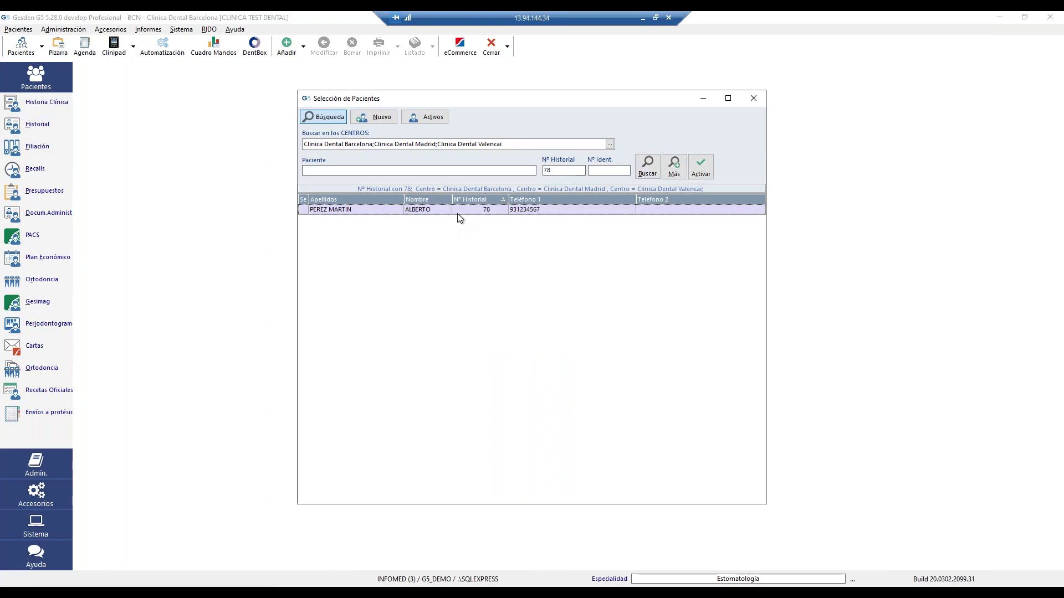
pyautogui.doubleClick(458, 212)
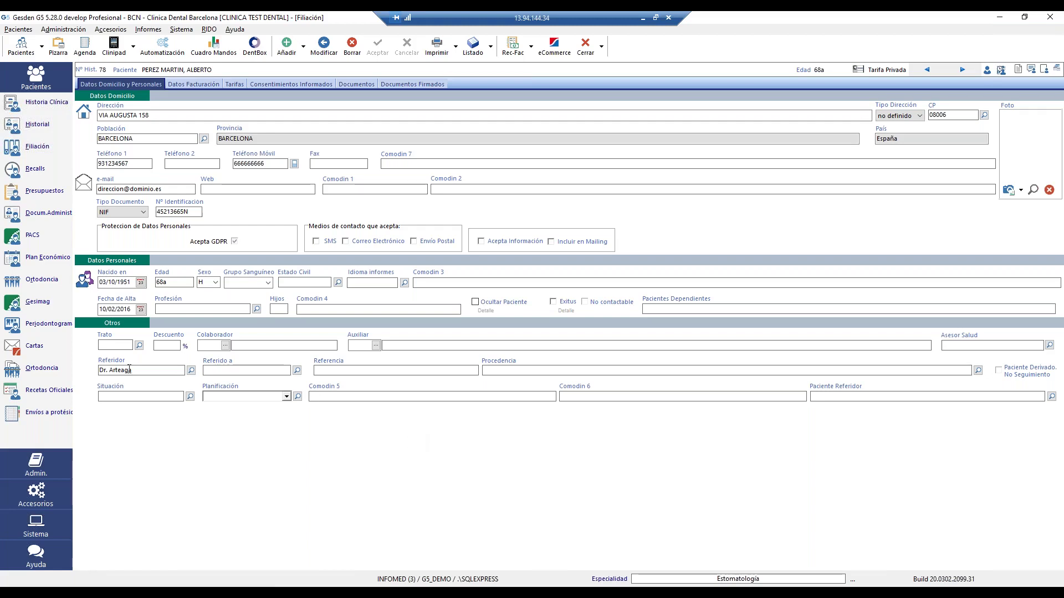
# Step: Open the Zonas Referidor table, view the description of the Área Centro entry, and close the table without changes
pyautogui.click(152, 367)
pyautogui.click(360, 373)
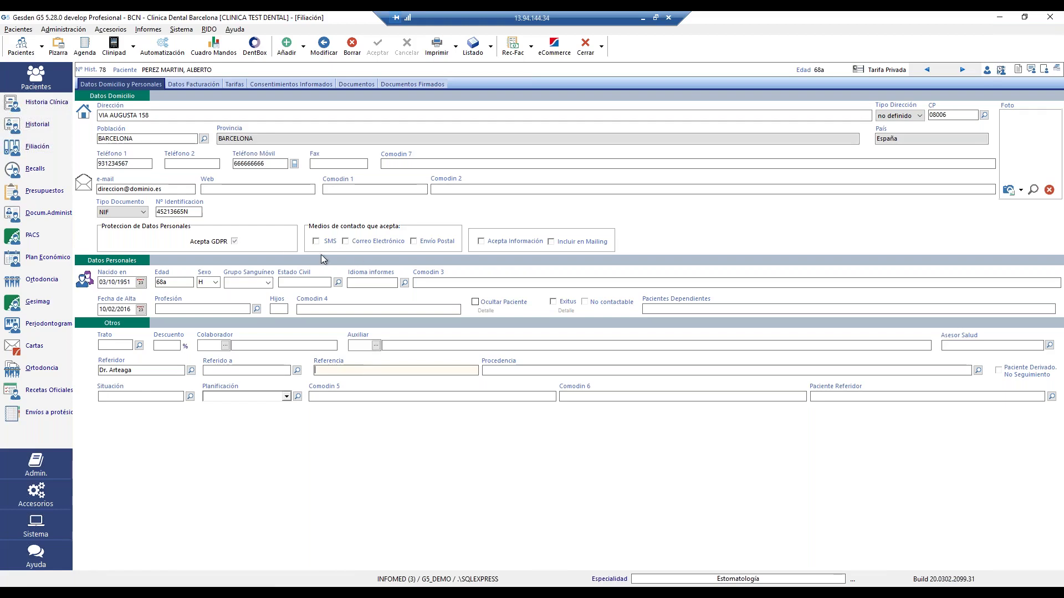
pyautogui.click(183, 30)
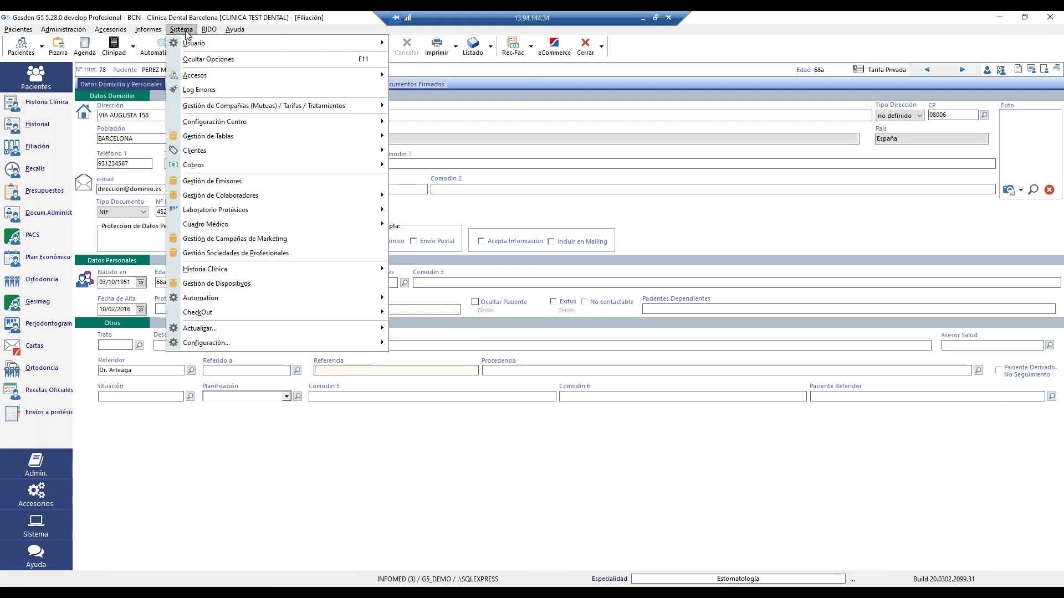
pyautogui.moveTo(204, 137)
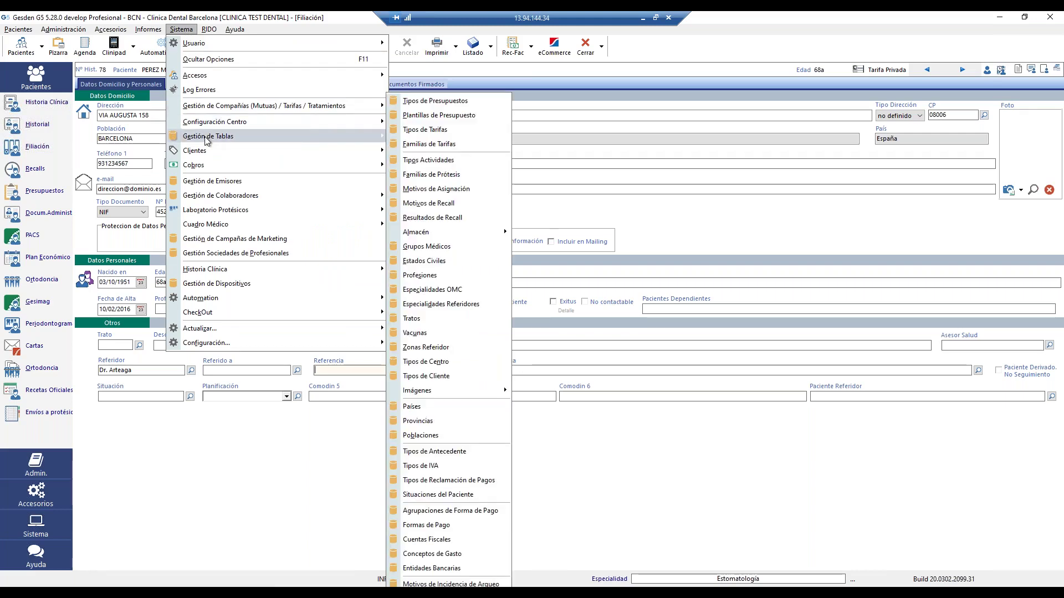
pyautogui.click(346, 136)
pyautogui.click(348, 136)
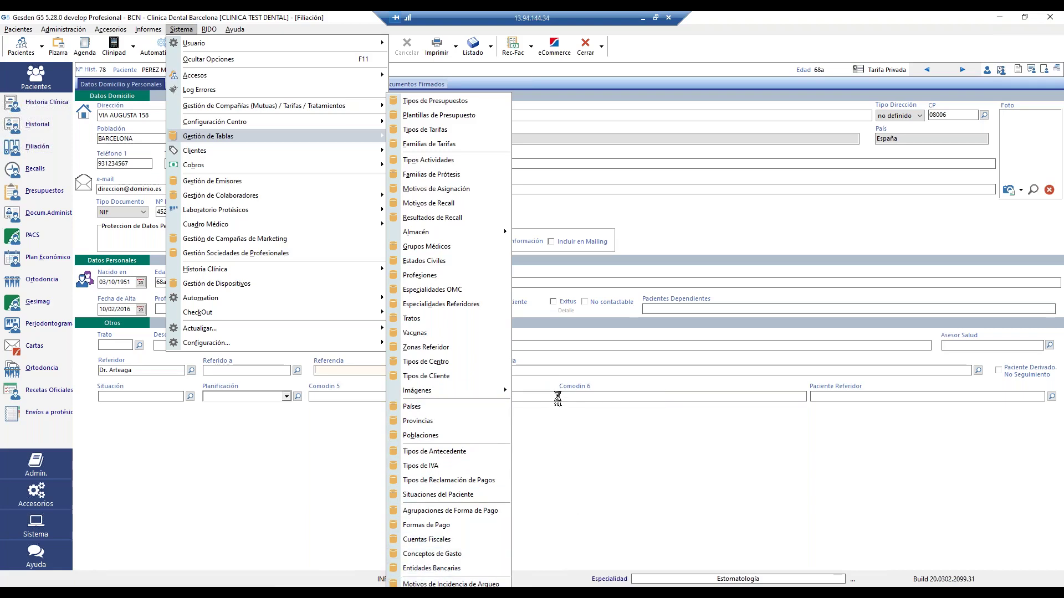
pyautogui.click(464, 353)
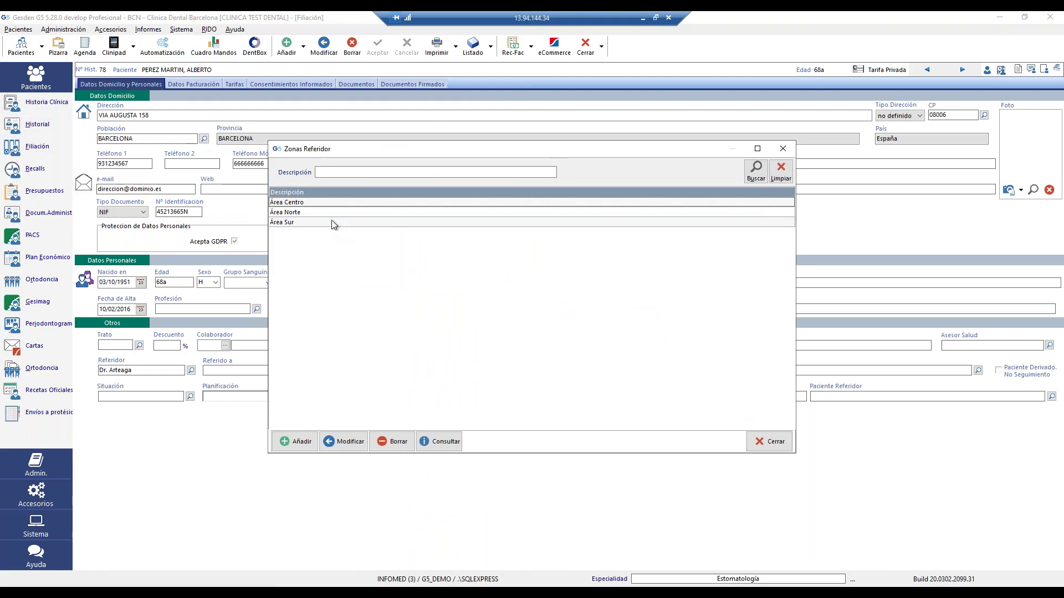
pyautogui.click(339, 442)
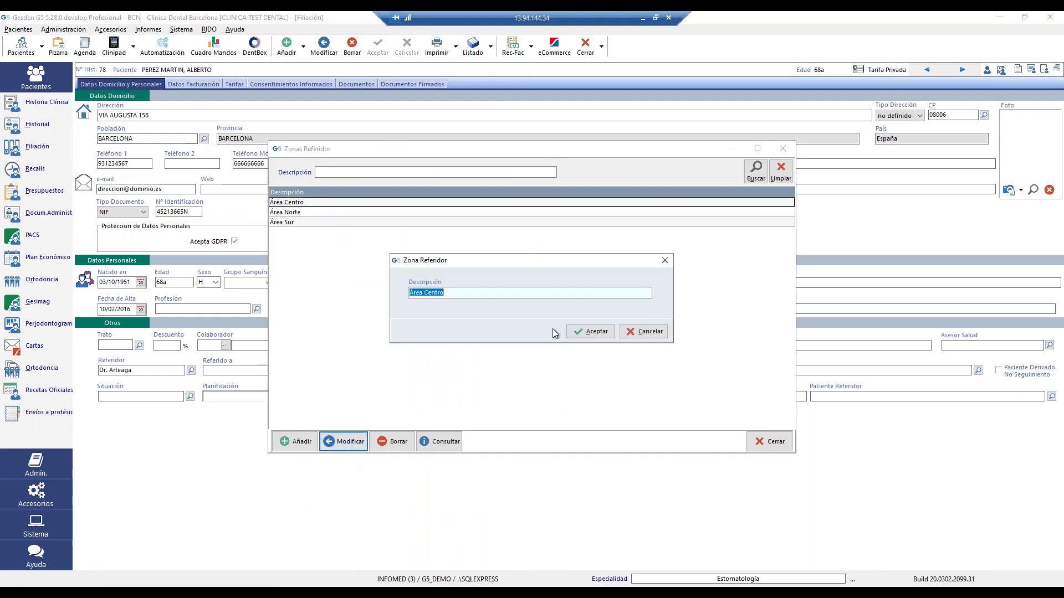
pyautogui.click(644, 332)
pyautogui.click(769, 441)
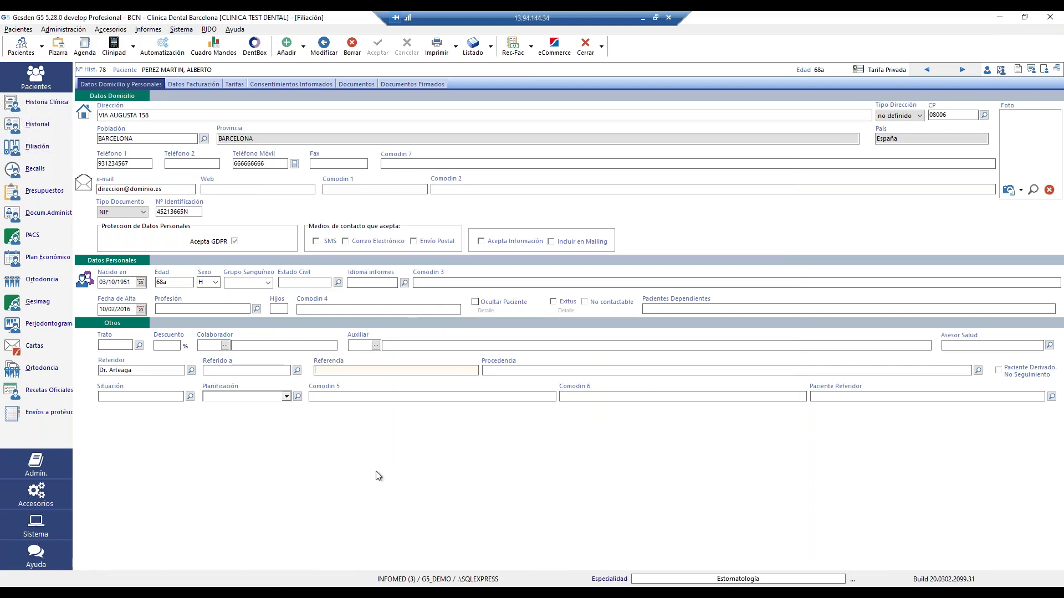
# Step: Search the program options for referidores and close the options finder without opening a result
pyautogui.hotkey('ctrl', 'f')
pyautogui.write('refe')
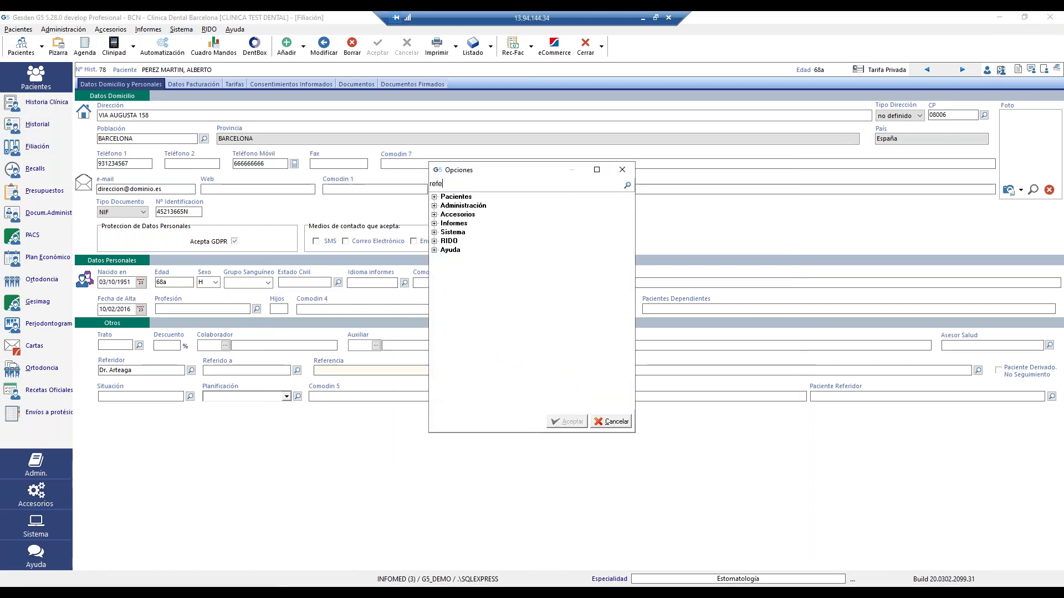
pyautogui.write('ridores')
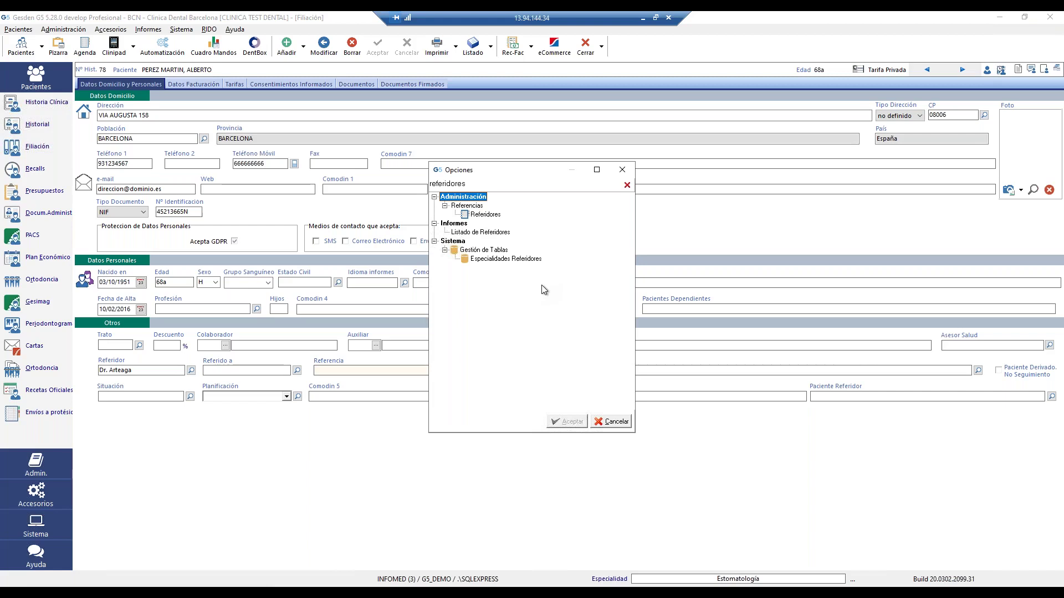
pyautogui.click(616, 422)
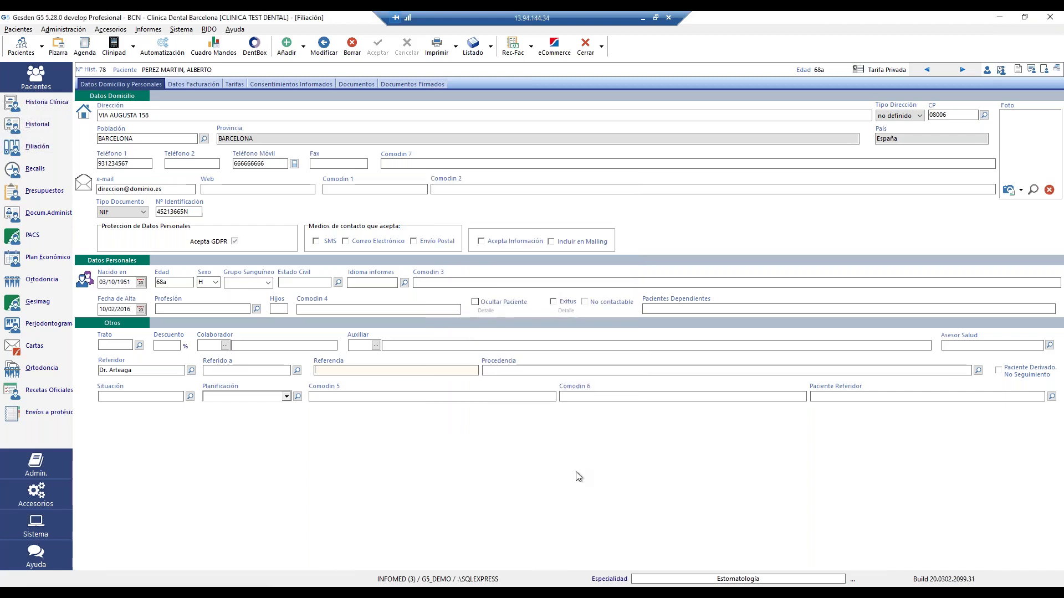
# Step: Find the Referidores option under Administración, open its list, and view the form for a new source referrer without saving
pyautogui.press('F3')
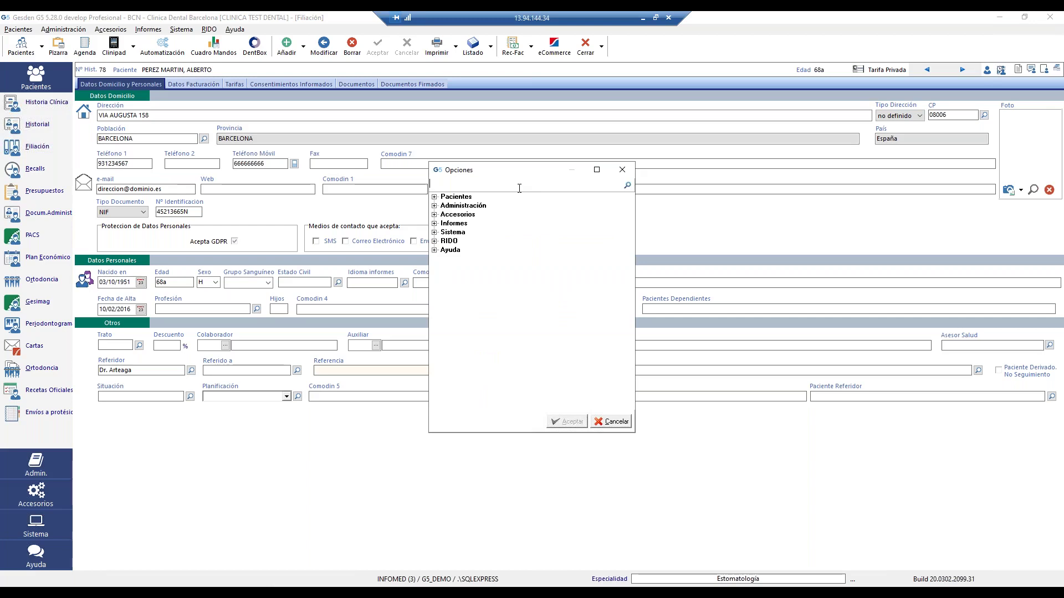
pyautogui.write('r3')
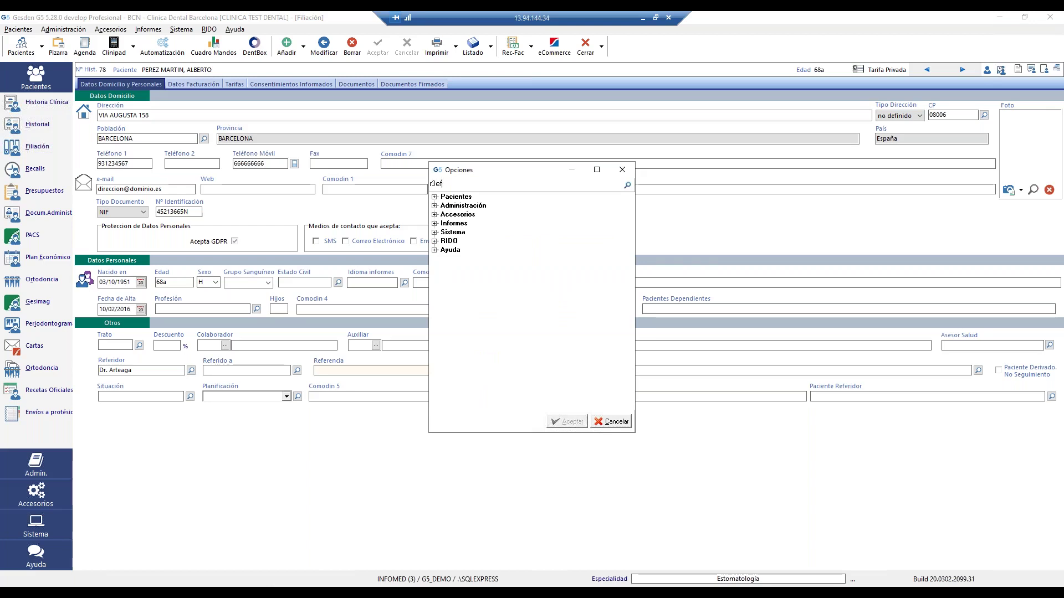
pyautogui.press('BackSpace')
pyautogui.write('eferidores')
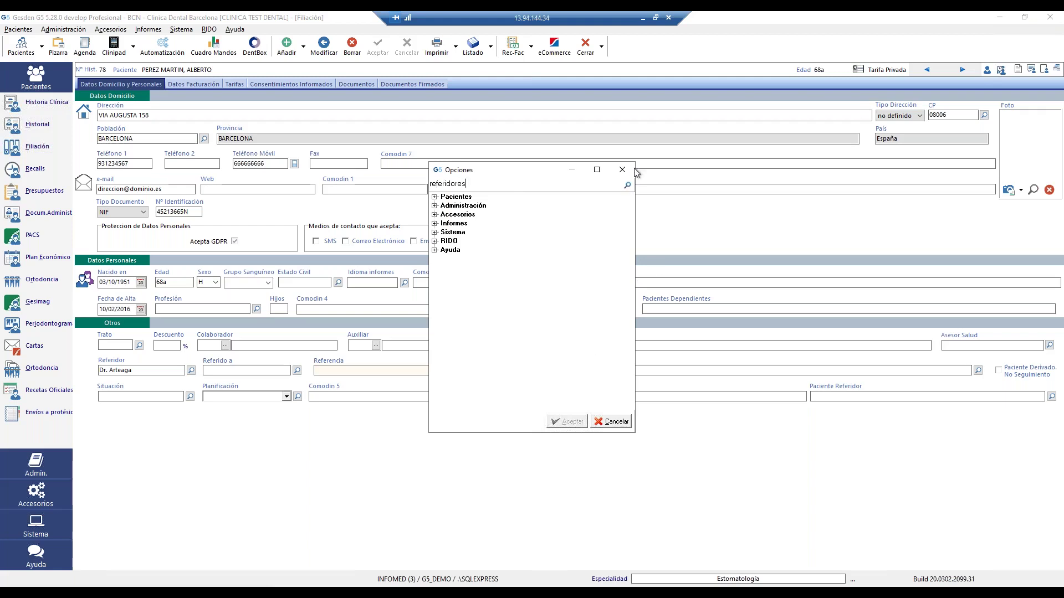
pyautogui.click(627, 186)
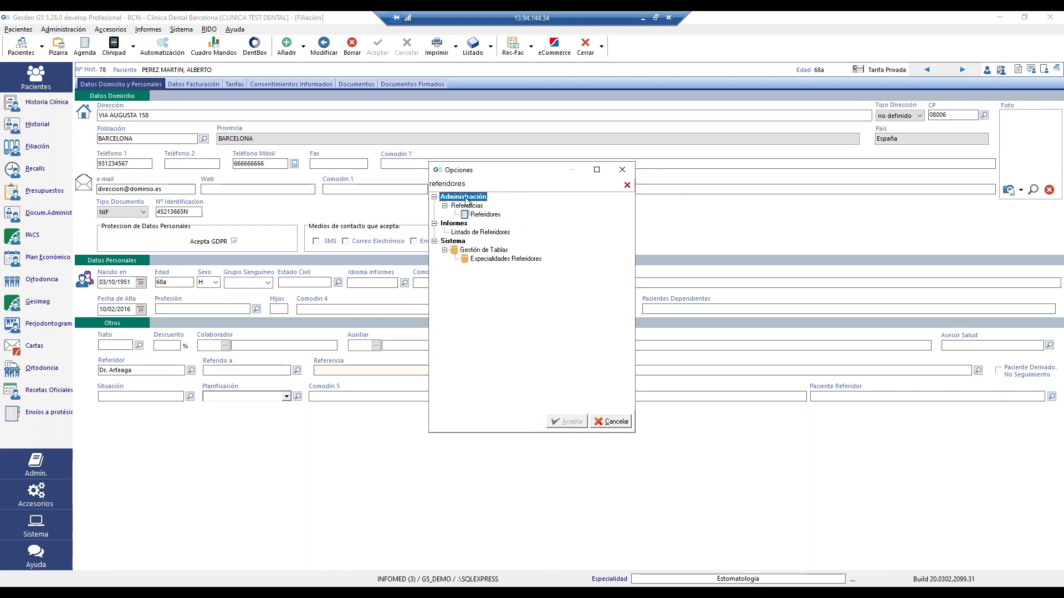
pyautogui.doubleClick(492, 214)
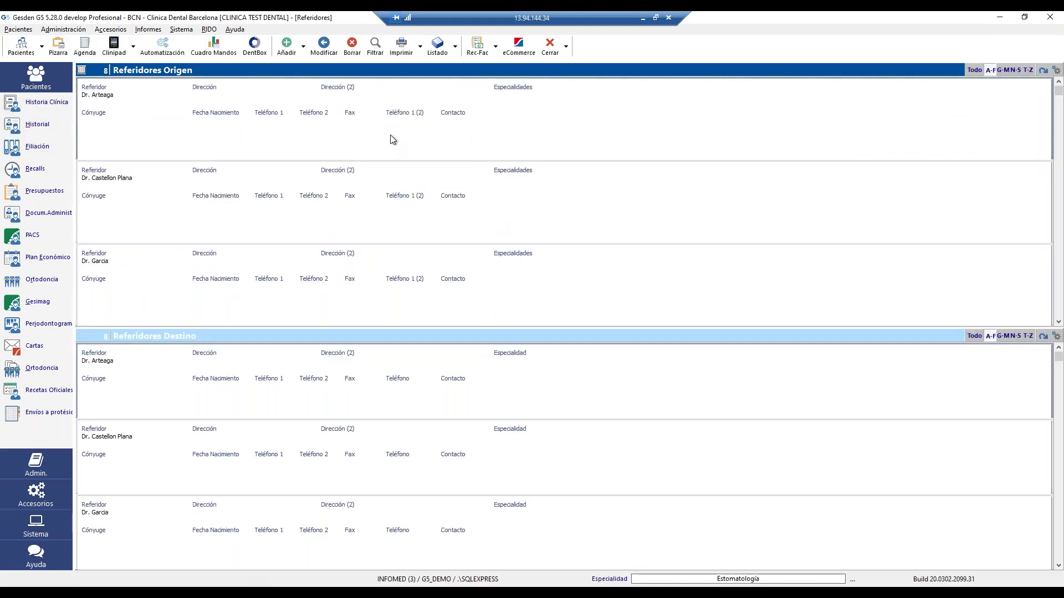
pyautogui.click(287, 46)
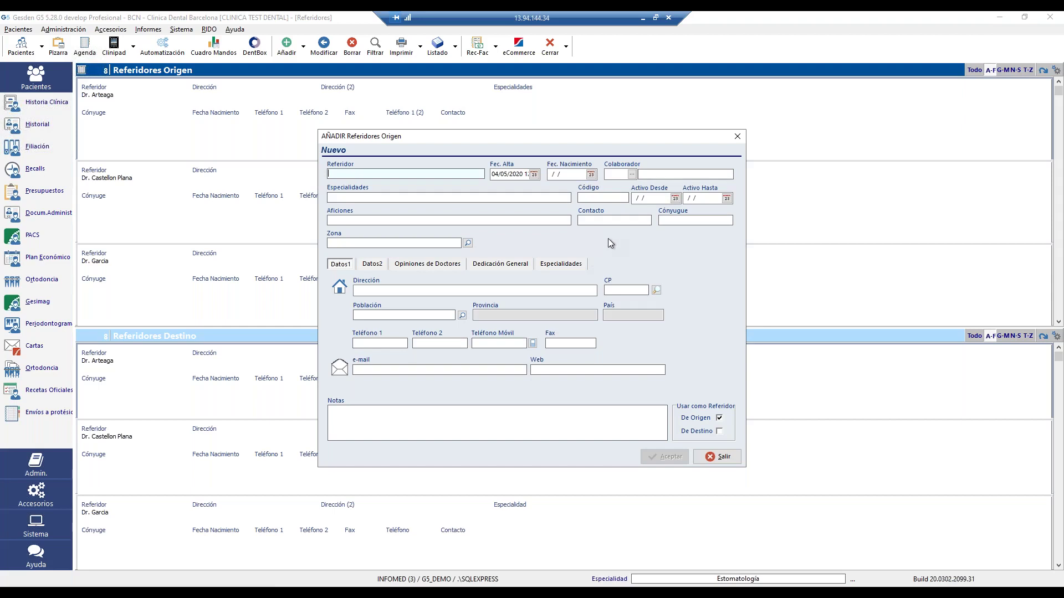
pyautogui.click(717, 456)
# Step: View the Procedencias list among the administration references and close it
pyautogui.click(83, 29)
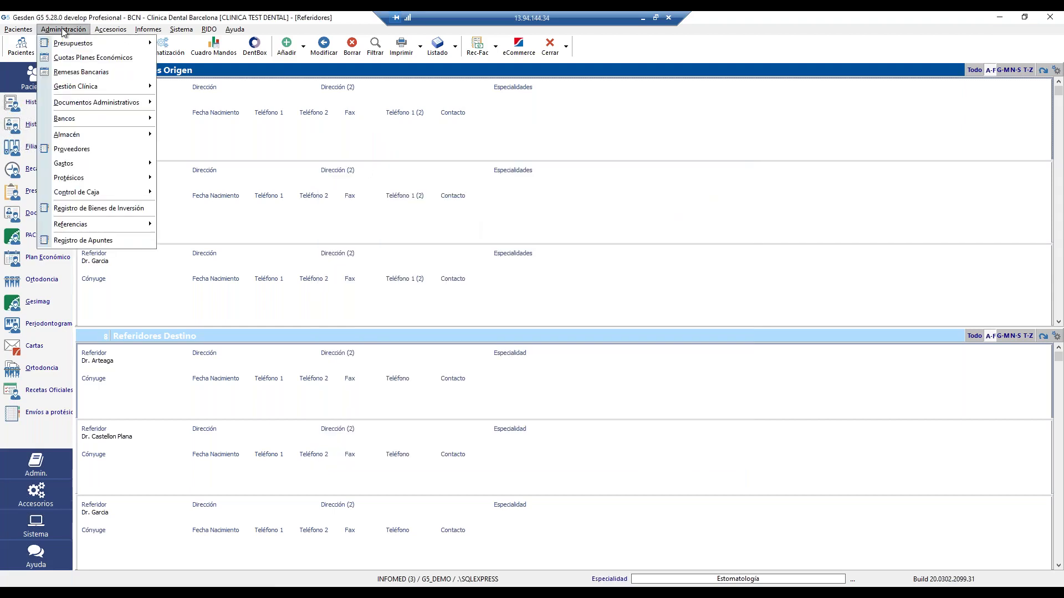
pyautogui.moveTo(80, 86)
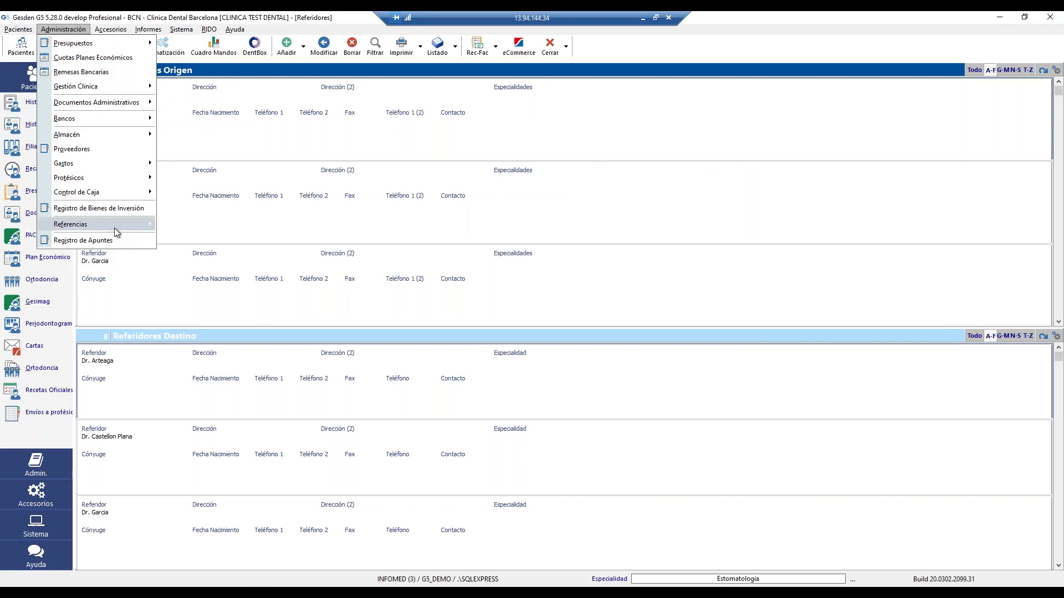
pyautogui.moveTo(114, 228)
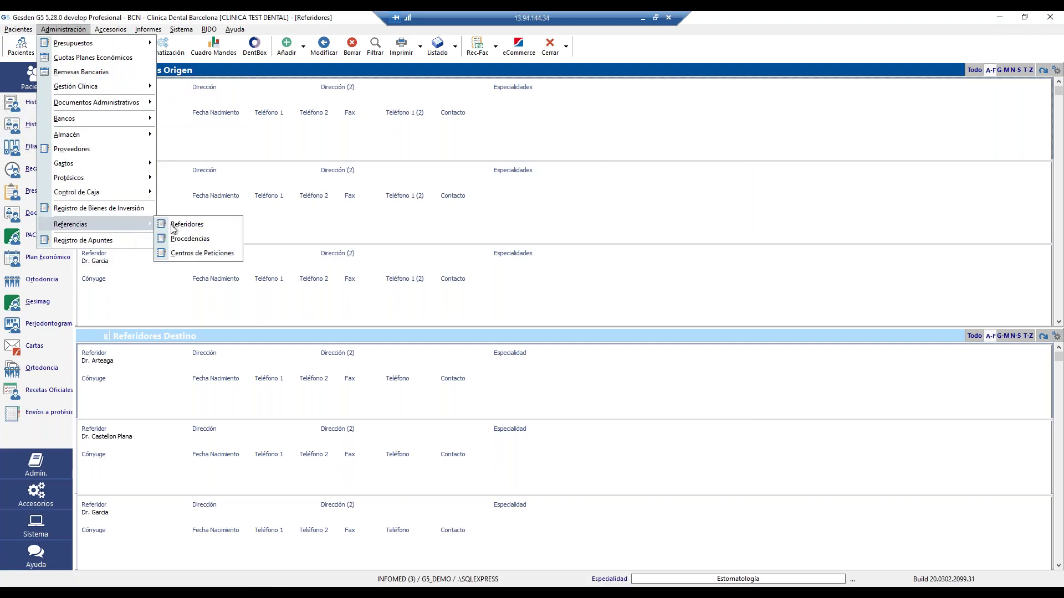
pyautogui.click(213, 239)
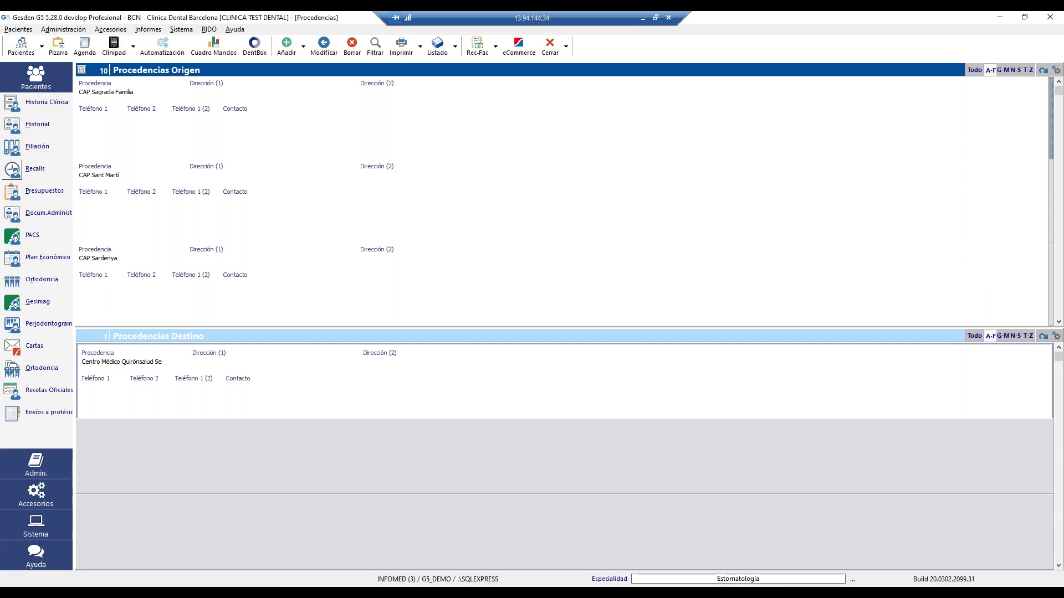
pyautogui.click(549, 46)
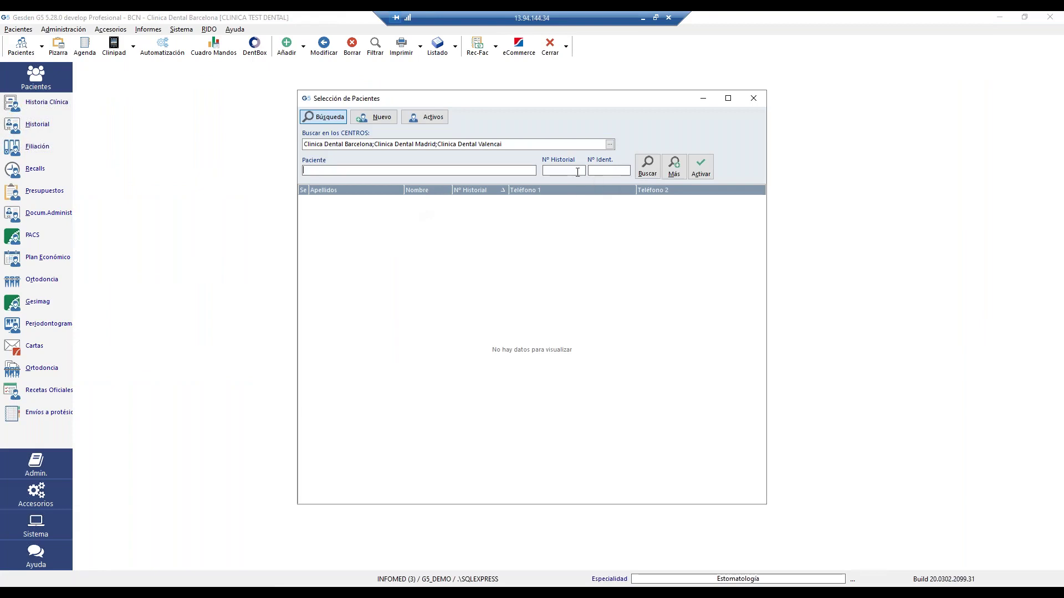
# Step: Look up the patient by history number and reopen the matching personal data record
pyautogui.click(577, 172)
pyautogui.write('78')
pyautogui.click(645, 174)
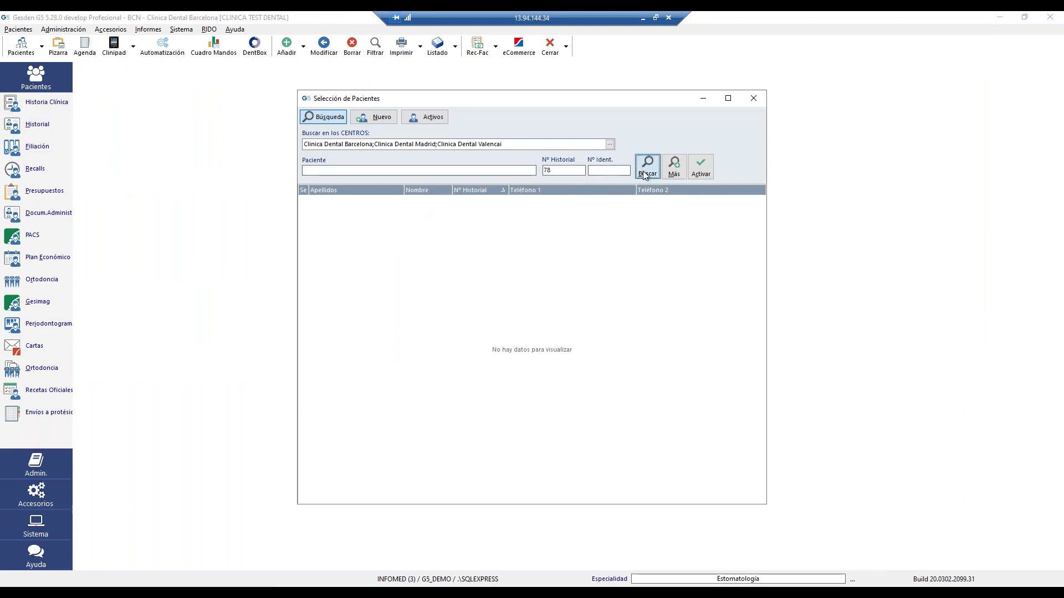
pyautogui.doubleClick(534, 211)
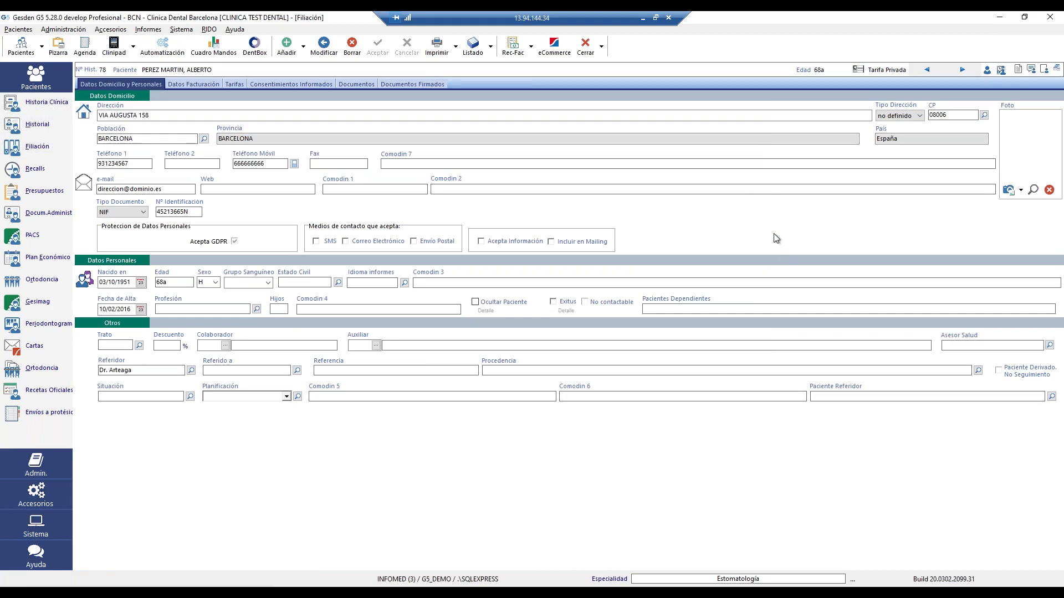
# Step: Examine the new-entry form of the patient's conversations, including the Medio options, and close it without saving
pyautogui.click(1031, 69)
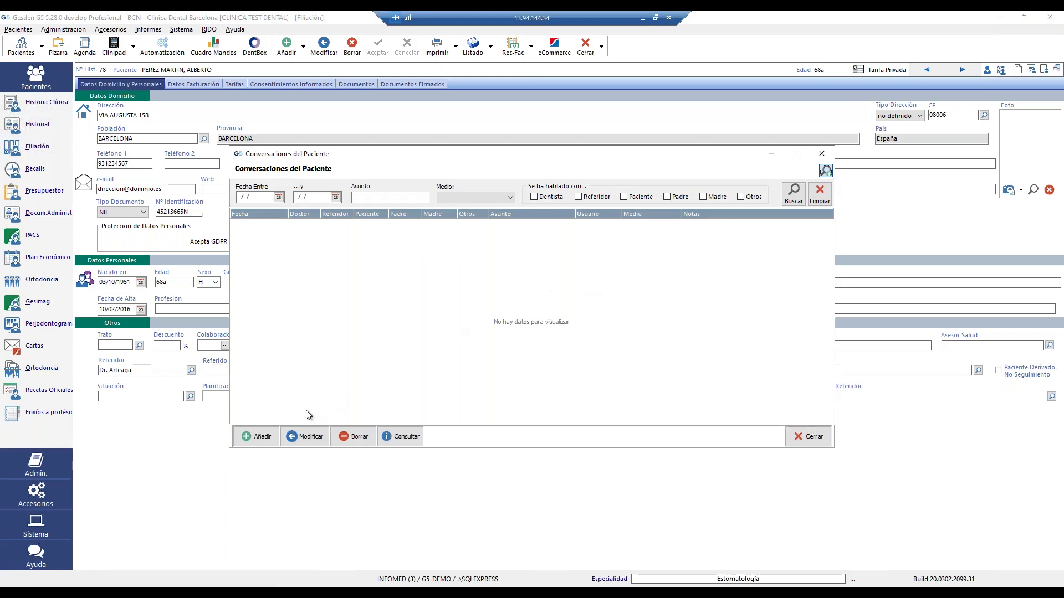
pyautogui.click(263, 437)
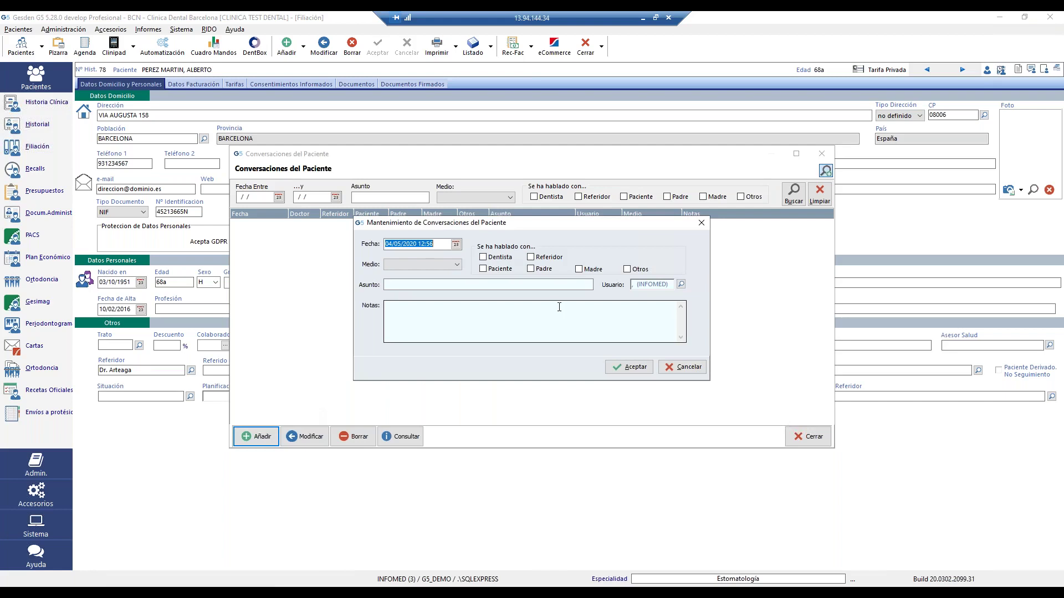
pyautogui.click(458, 264)
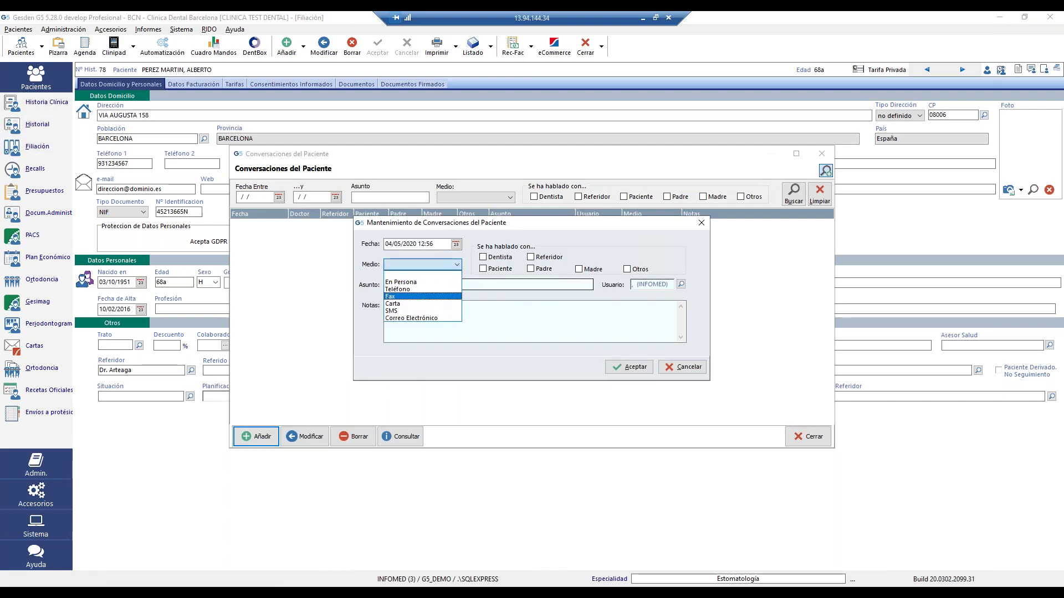
pyautogui.click(502, 285)
pyautogui.click(428, 307)
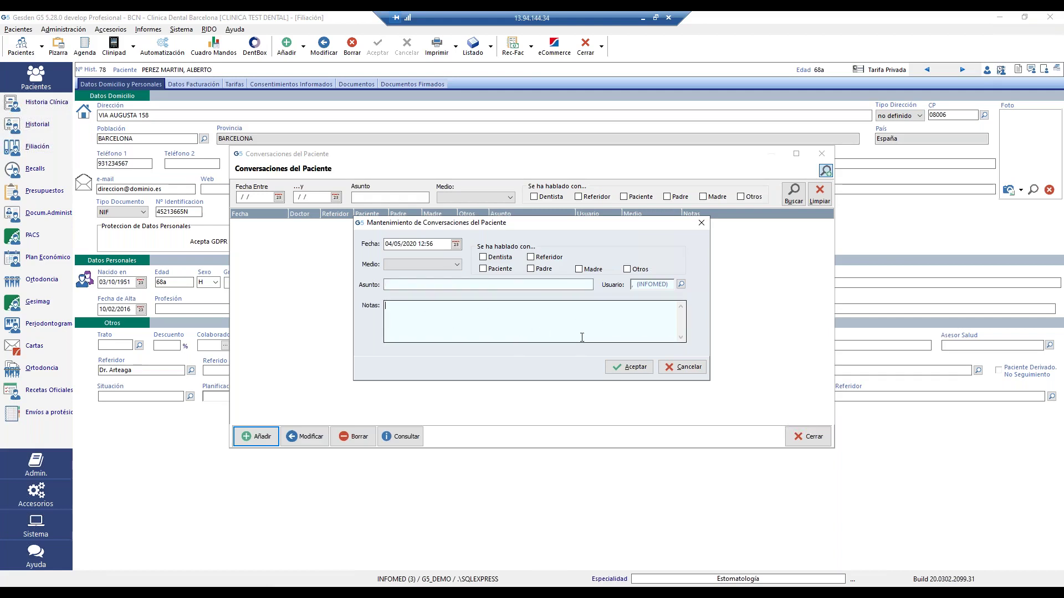
pyautogui.click(547, 258)
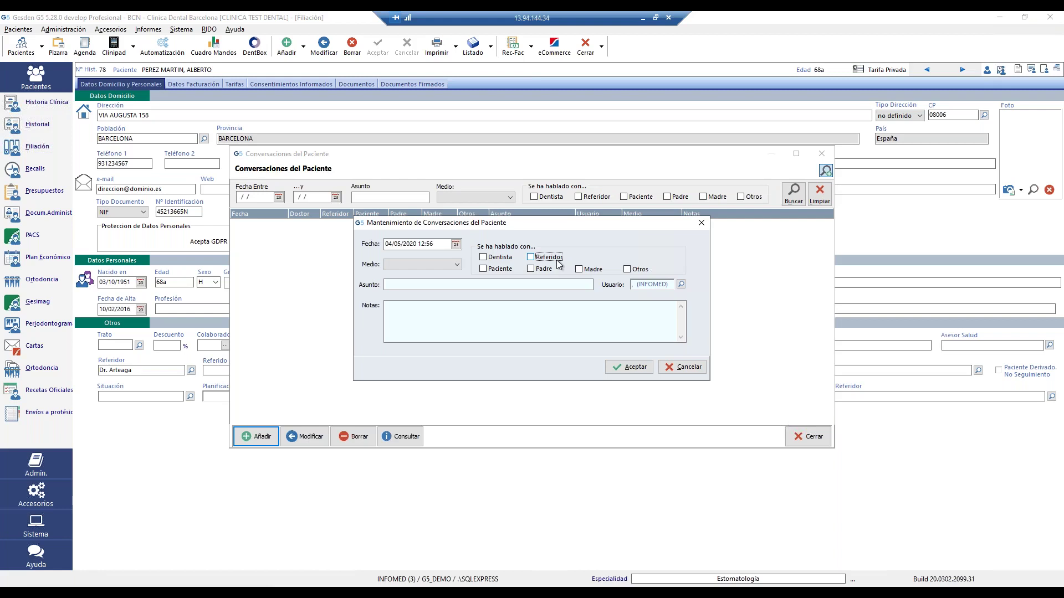
pyautogui.click(691, 370)
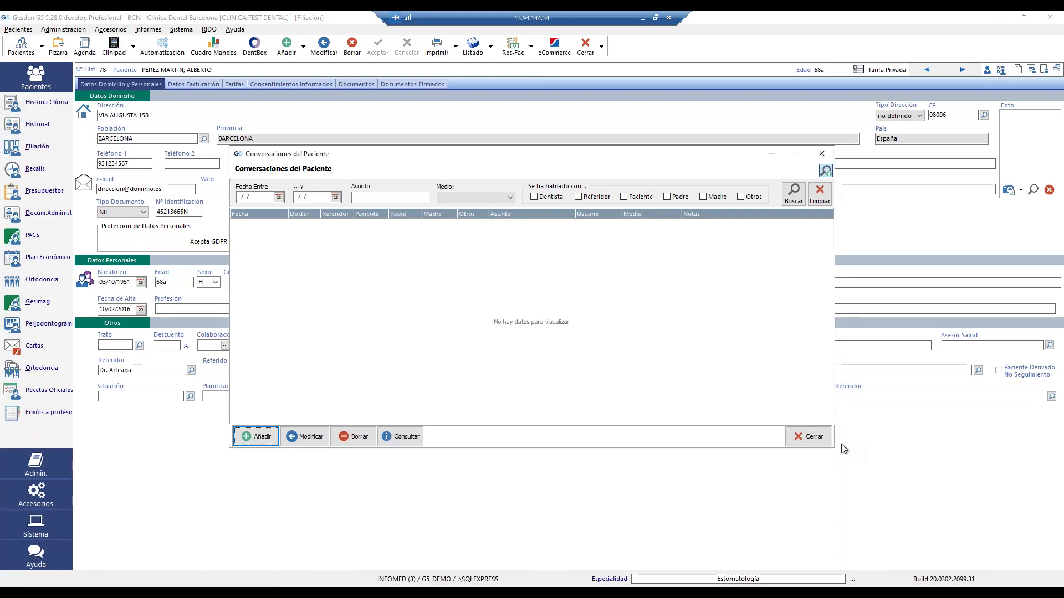
pyautogui.click(811, 437)
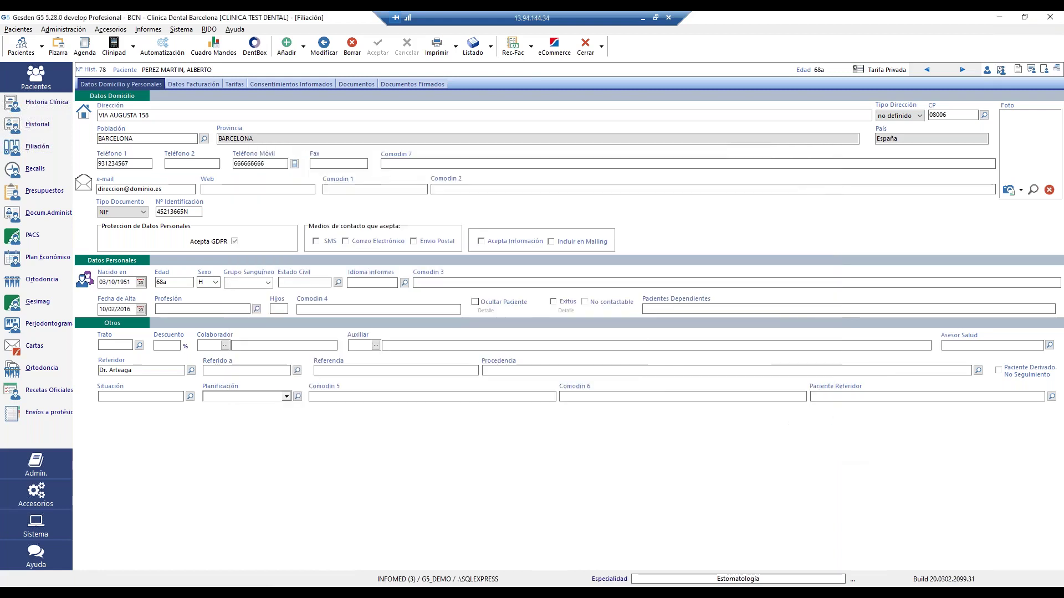
# Step: Review the patient's recalls, messages and conversations in the Gestor de Comunicaciones
pyautogui.click(1044, 74)
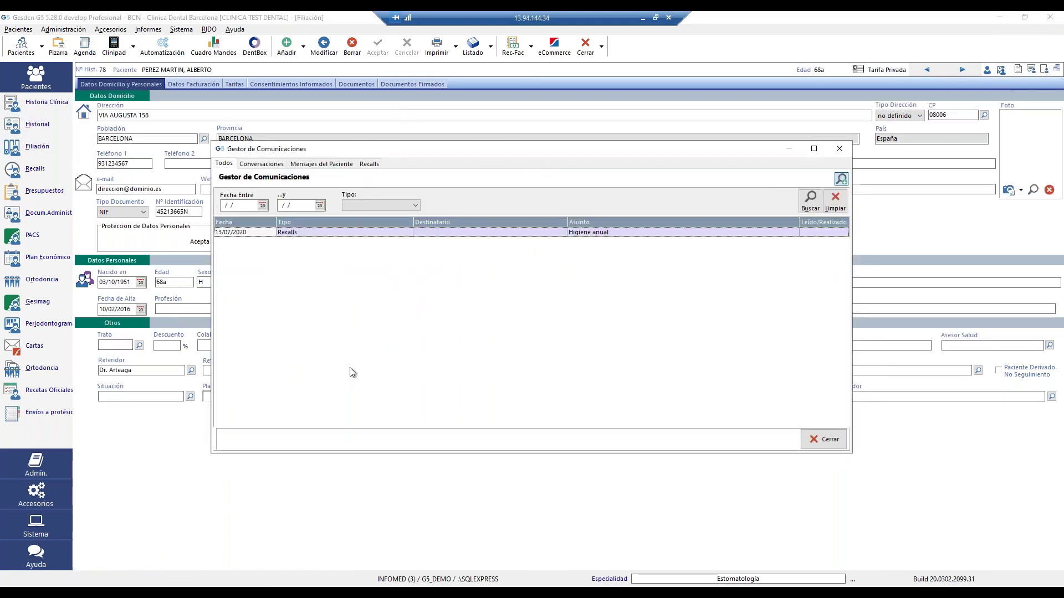
pyautogui.click(377, 164)
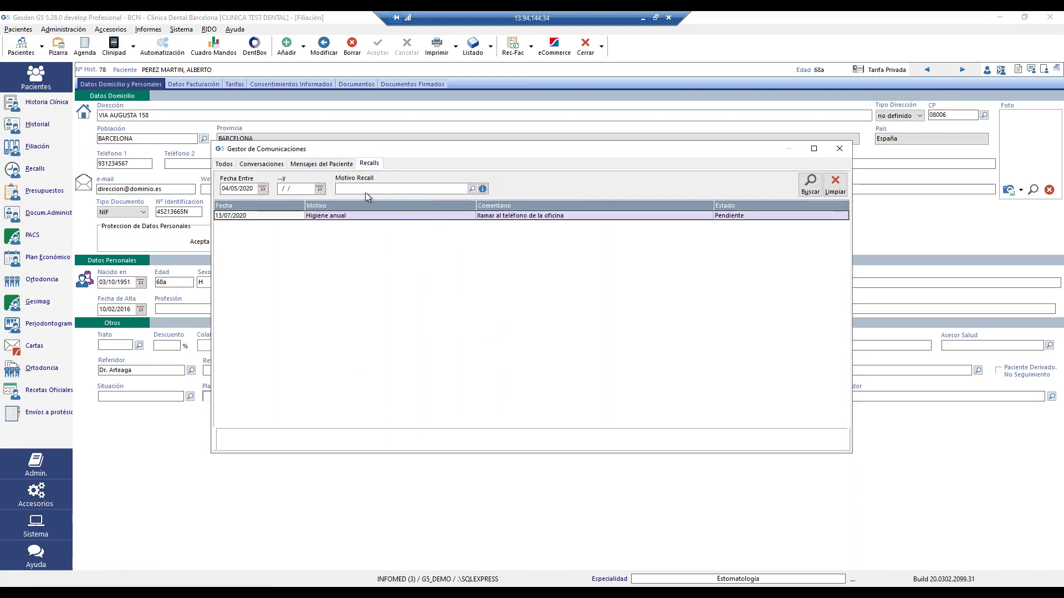
pyautogui.click(326, 164)
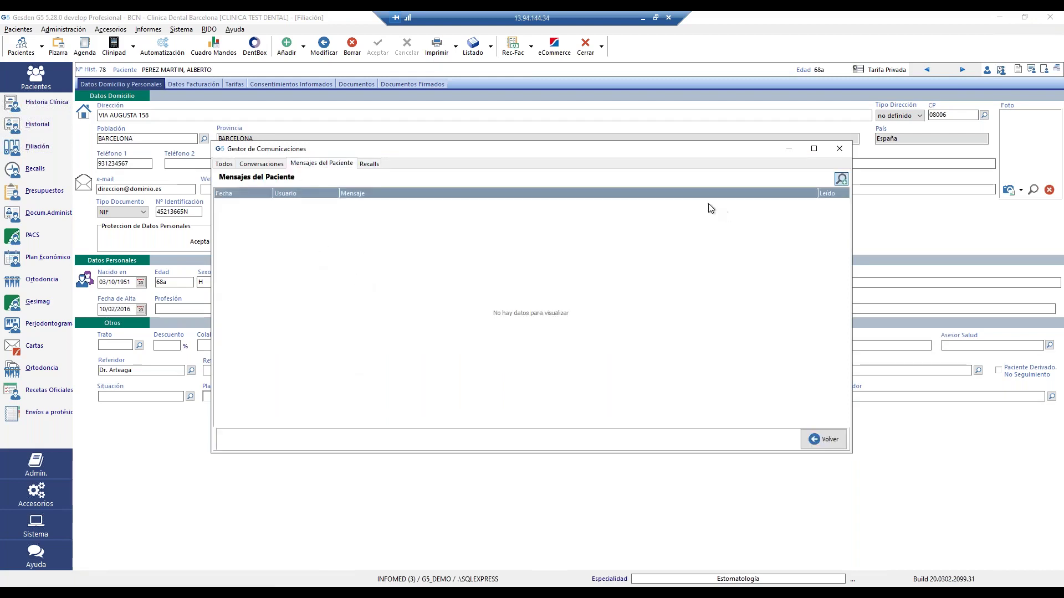
pyautogui.click(259, 164)
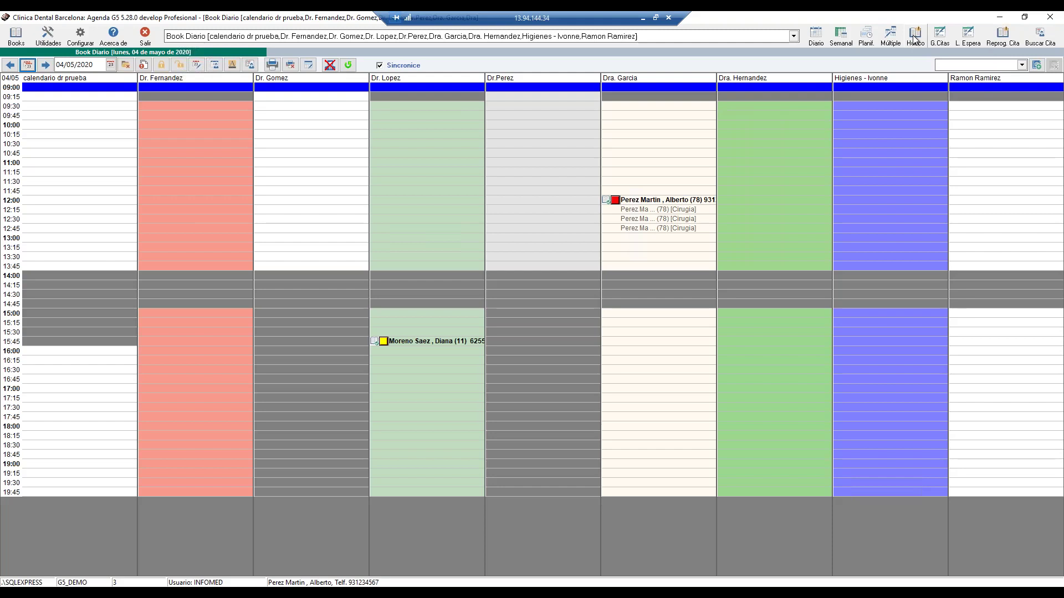
# Step: Look up the patient by history number in the Gestor de Citas, review the appointments and statistical summary, and close it
pyautogui.click(940, 36)
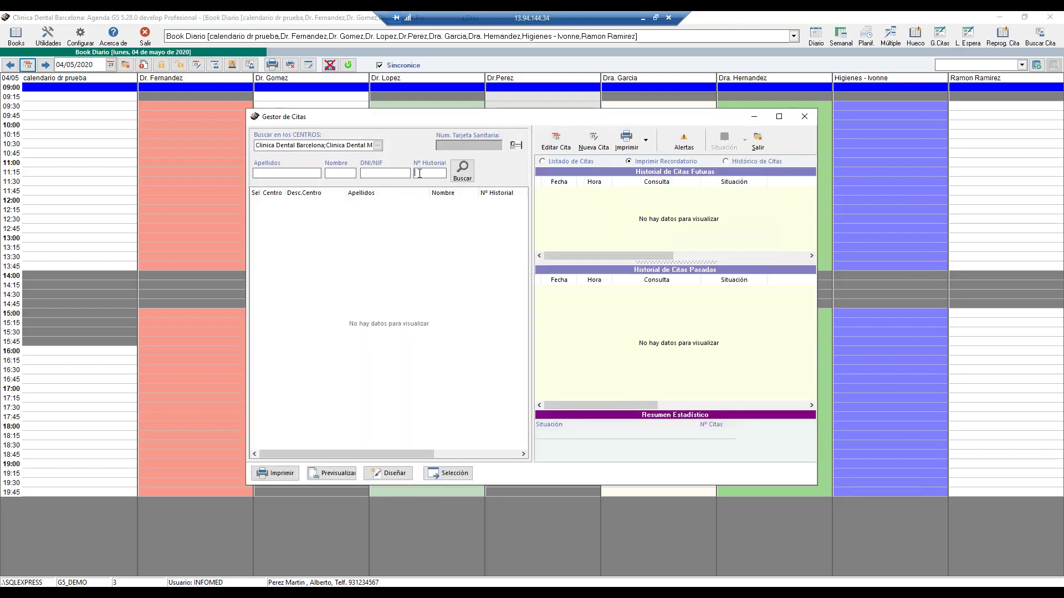
pyautogui.write('78')
pyautogui.click(462, 170)
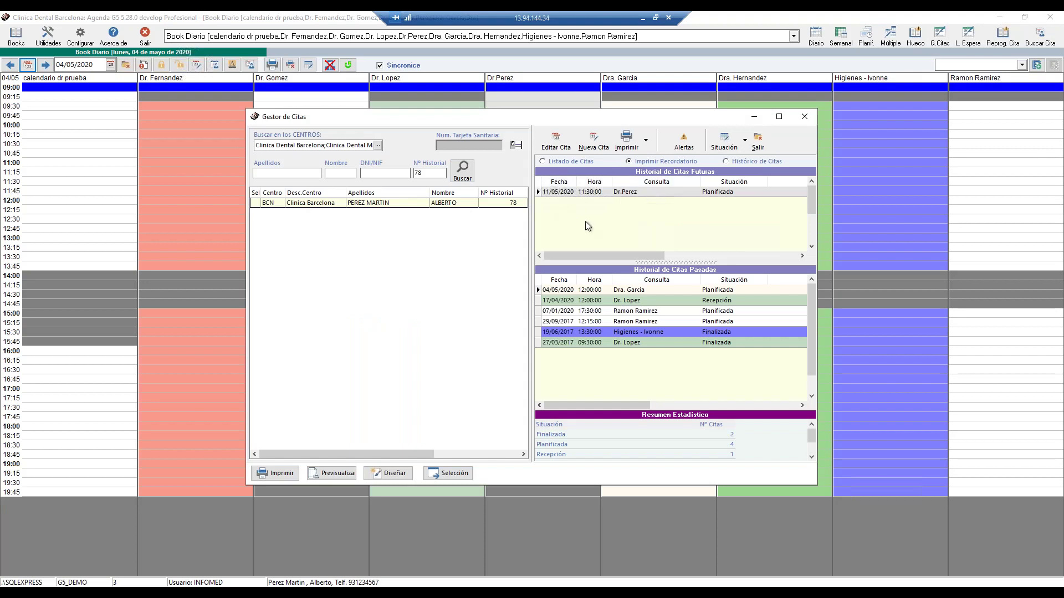
pyautogui.click(812, 456)
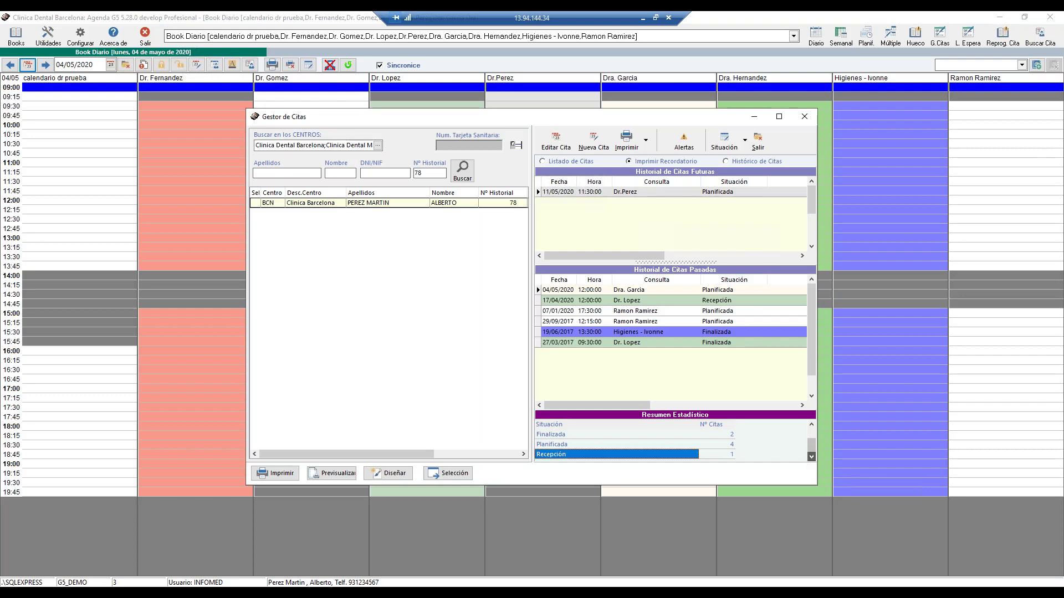
pyautogui.moveTo(811, 443); pyautogui.dragTo(811, 435)
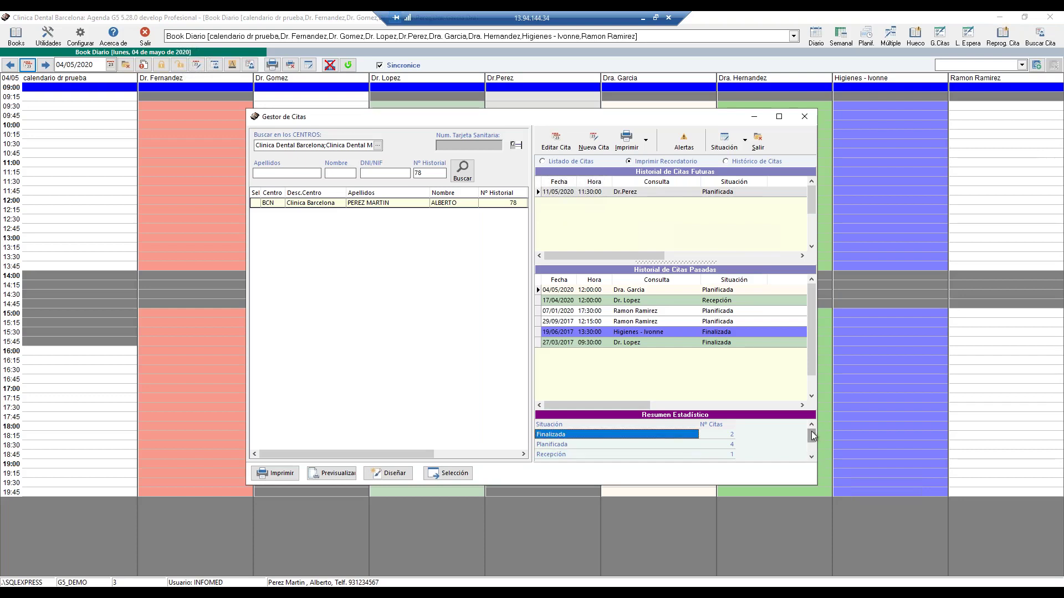
pyautogui.click(804, 121)
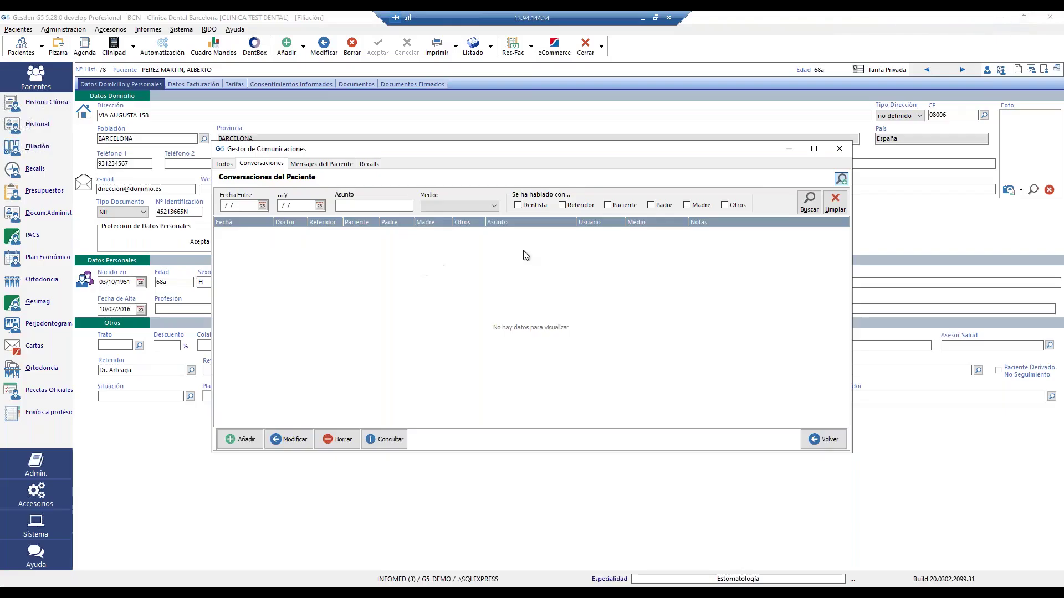
# Step: Leave the Gestor de Comunicaciones and examine the Listado de Citas filter, including its date range, closing it without running the report
pyautogui.click(838, 150)
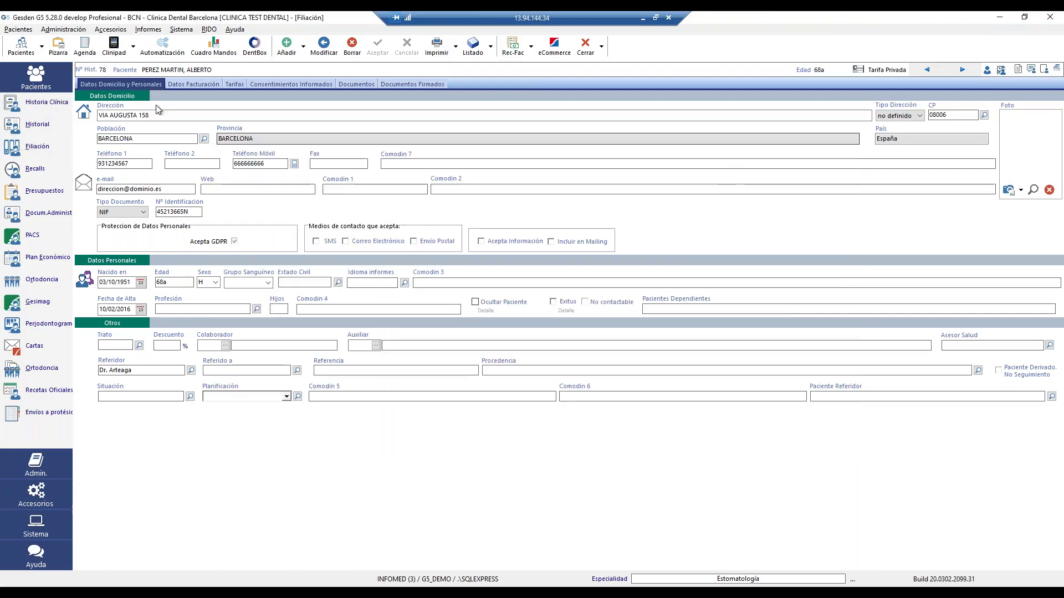
pyautogui.click(148, 29)
pyautogui.moveTo(183, 529)
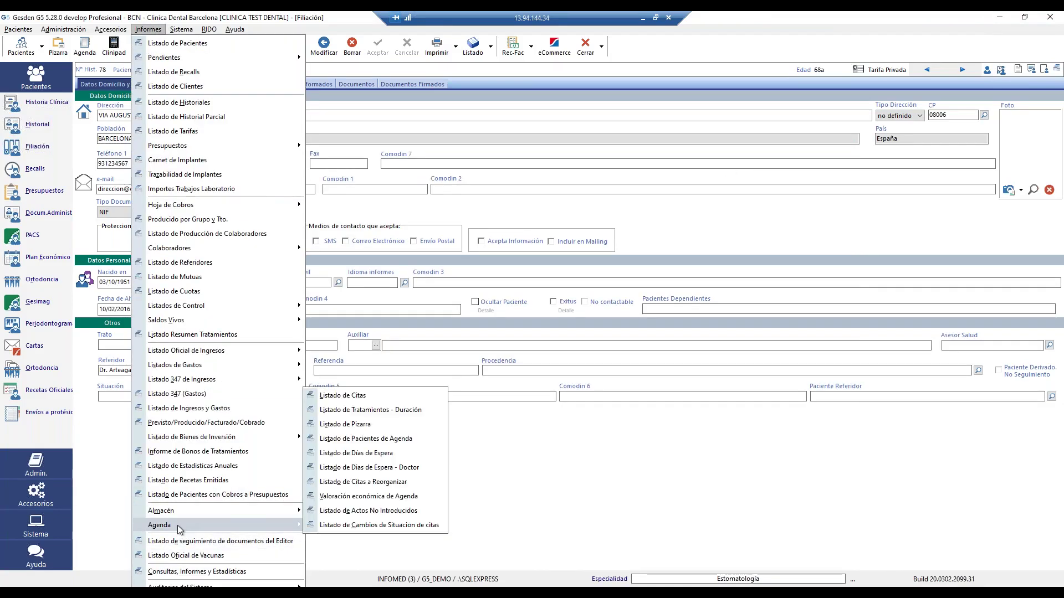
pyautogui.click(338, 395)
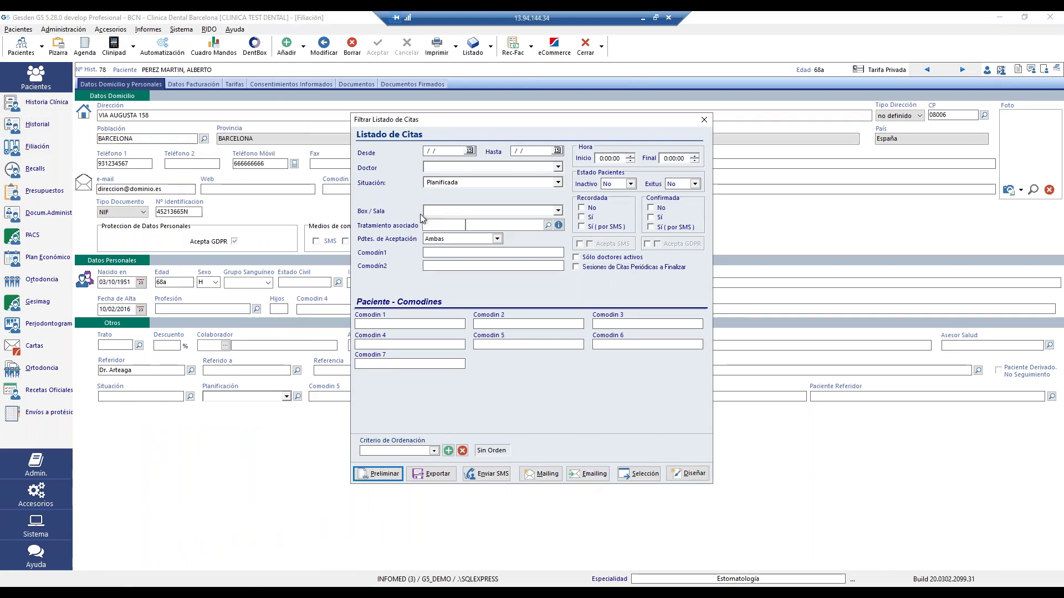
pyautogui.click(450, 151)
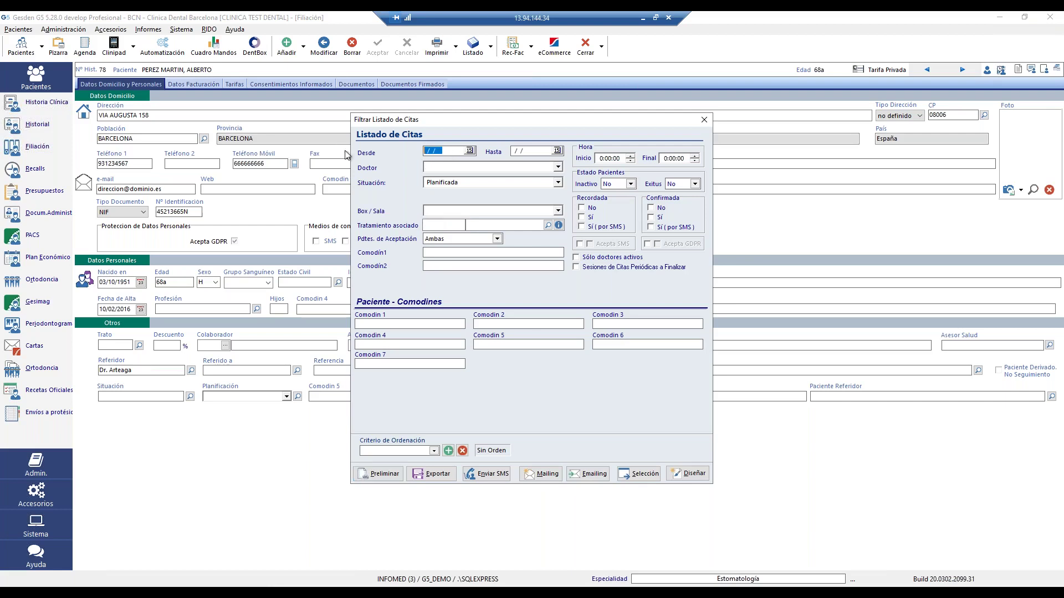
pyautogui.click(520, 151)
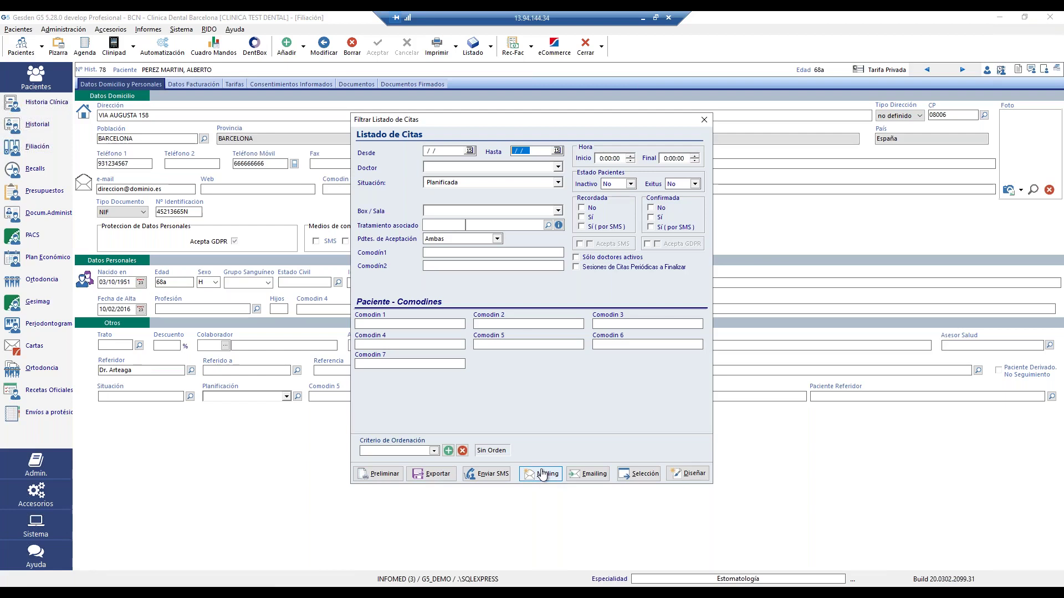
pyautogui.click(704, 120)
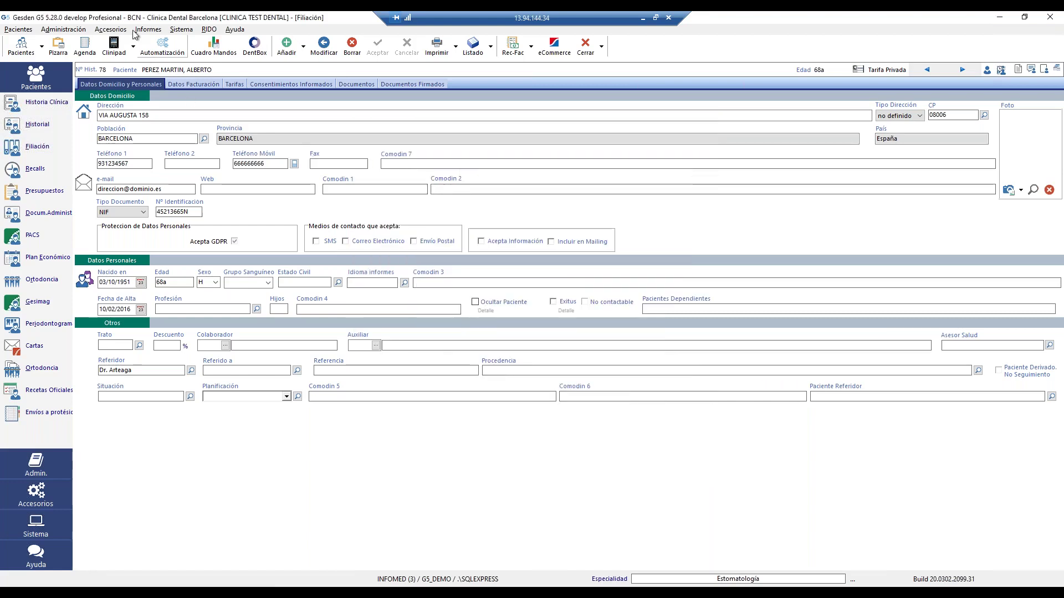
# Step: Review the clinic-wide recalls in Gestión de Recalls and the current patient's own recalls, and close the recall view
pyautogui.click(113, 30)
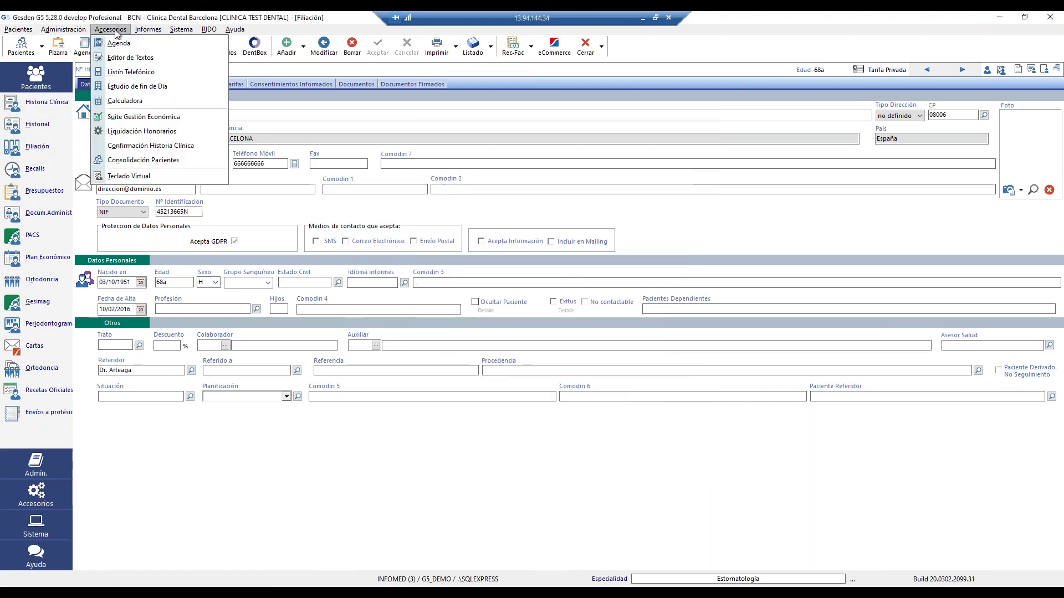
pyautogui.click(131, 58)
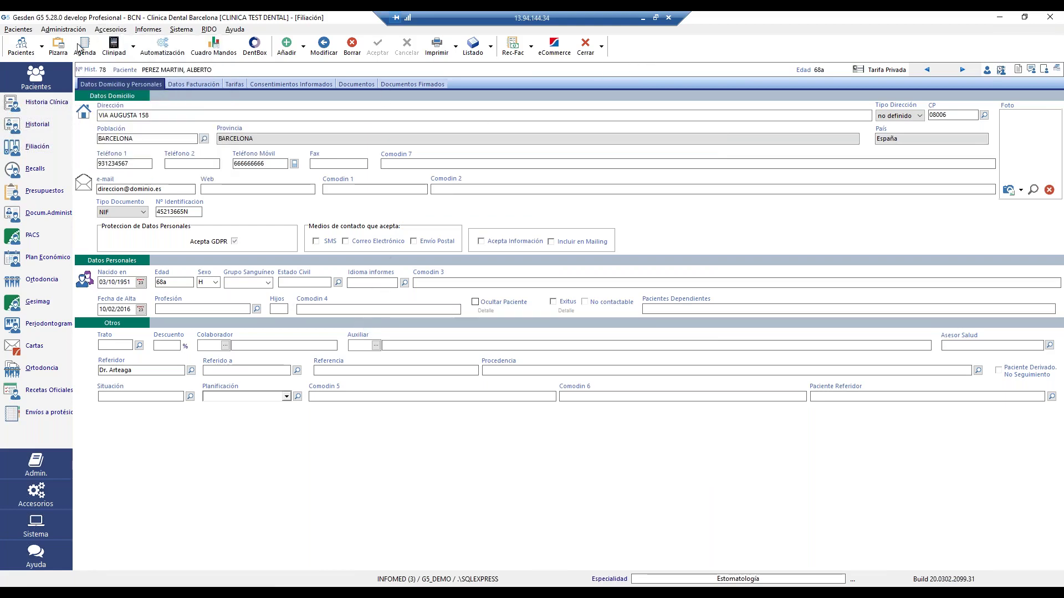
pyautogui.click(66, 31)
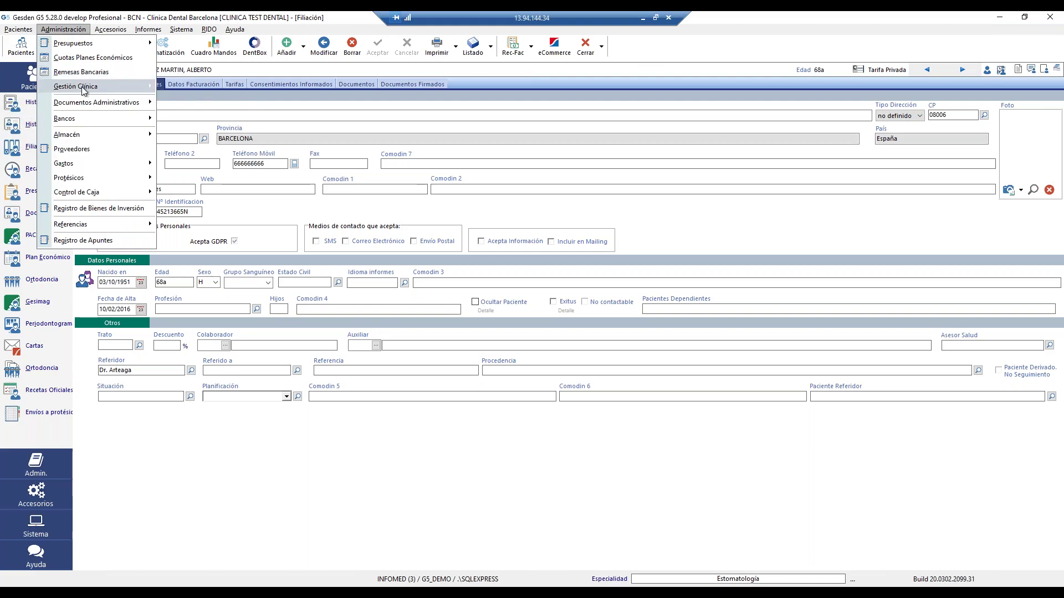
pyautogui.moveTo(84, 91)
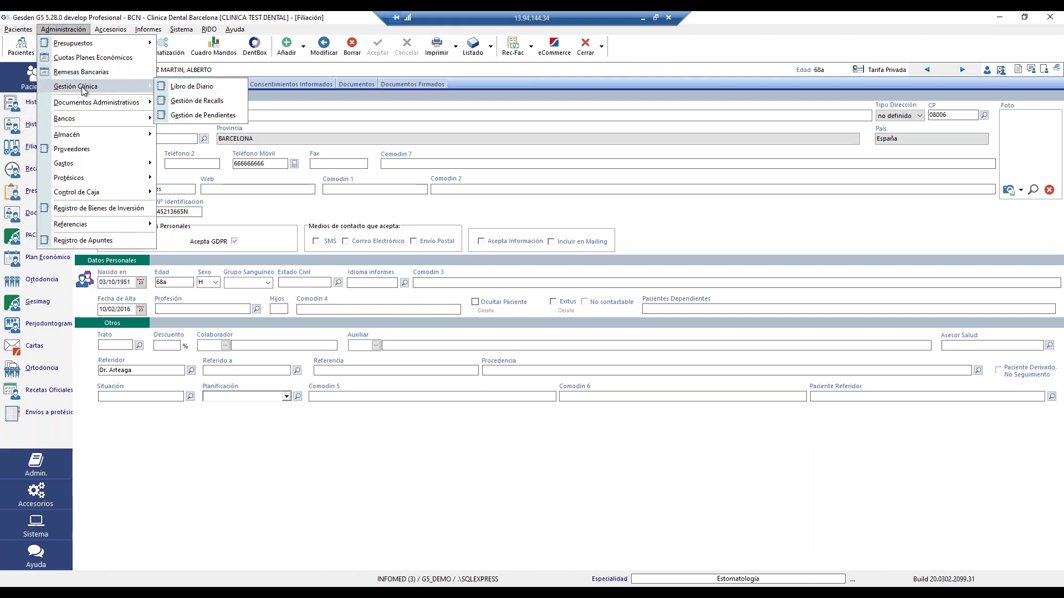
pyautogui.click(230, 102)
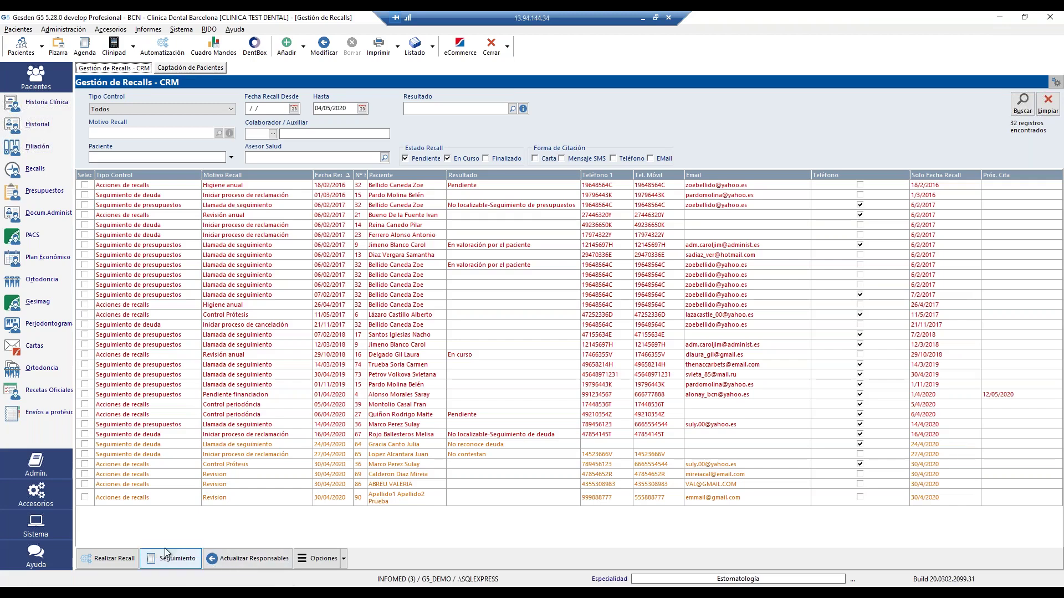
pyautogui.click(135, 486)
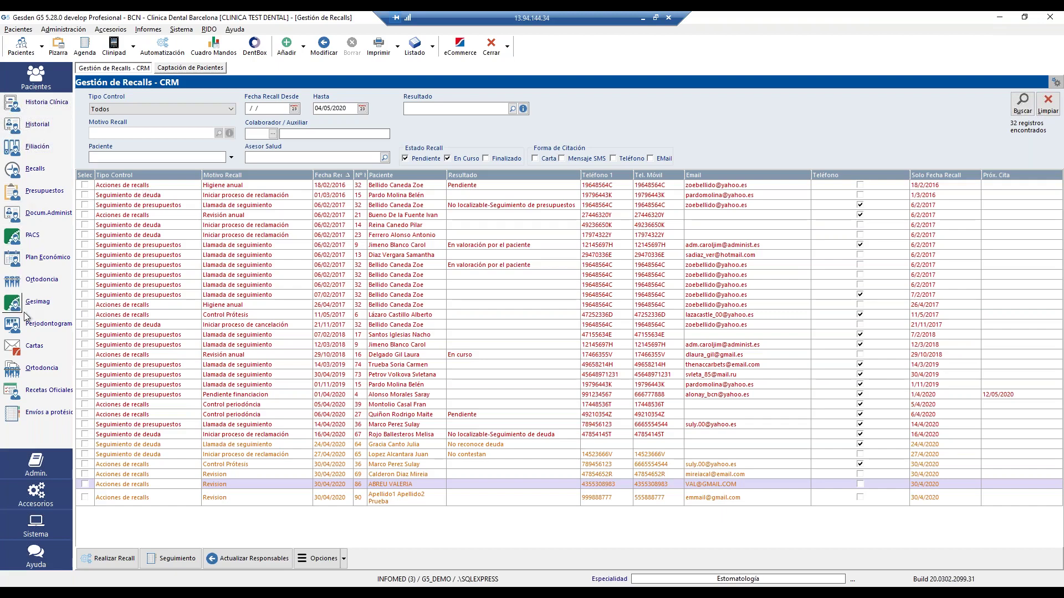
pyautogui.click(22, 169)
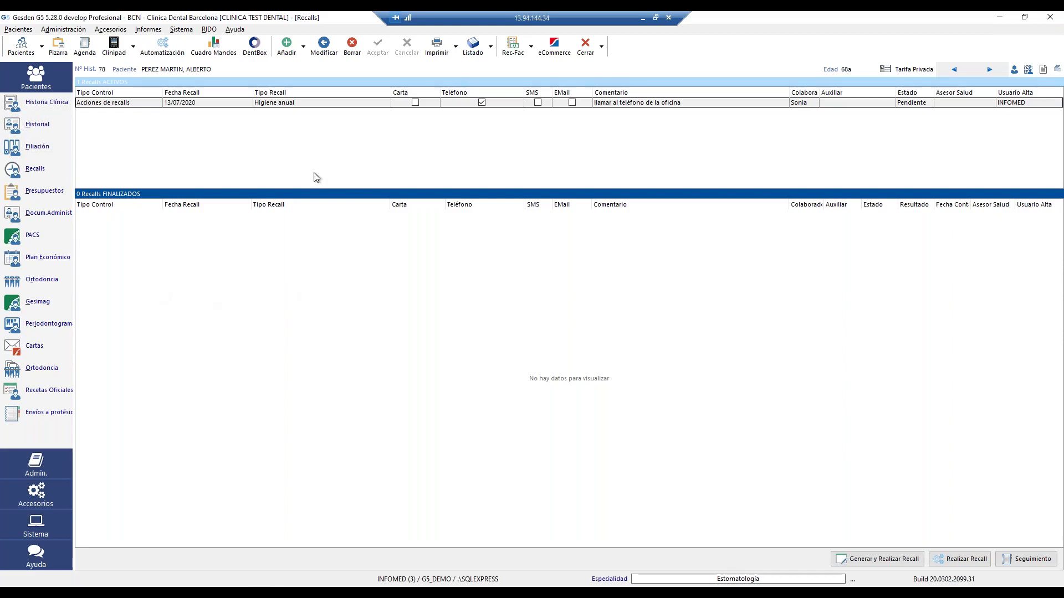
pyautogui.click(586, 46)
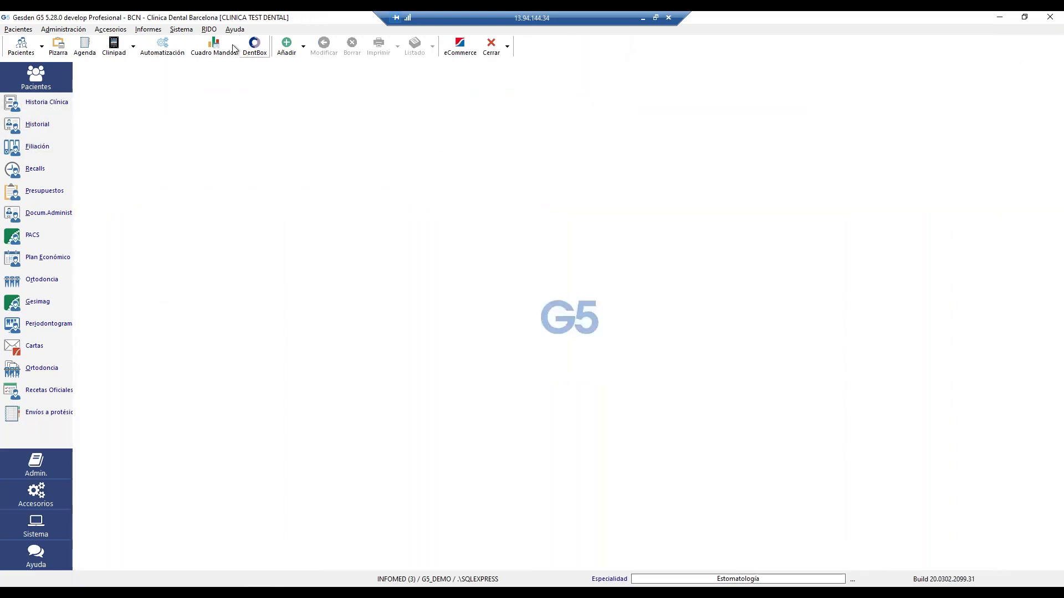
# Step: Examine the last-visit date filter in the administrative data of the Listado de Pacientes and close it without running the report
pyautogui.click(148, 29)
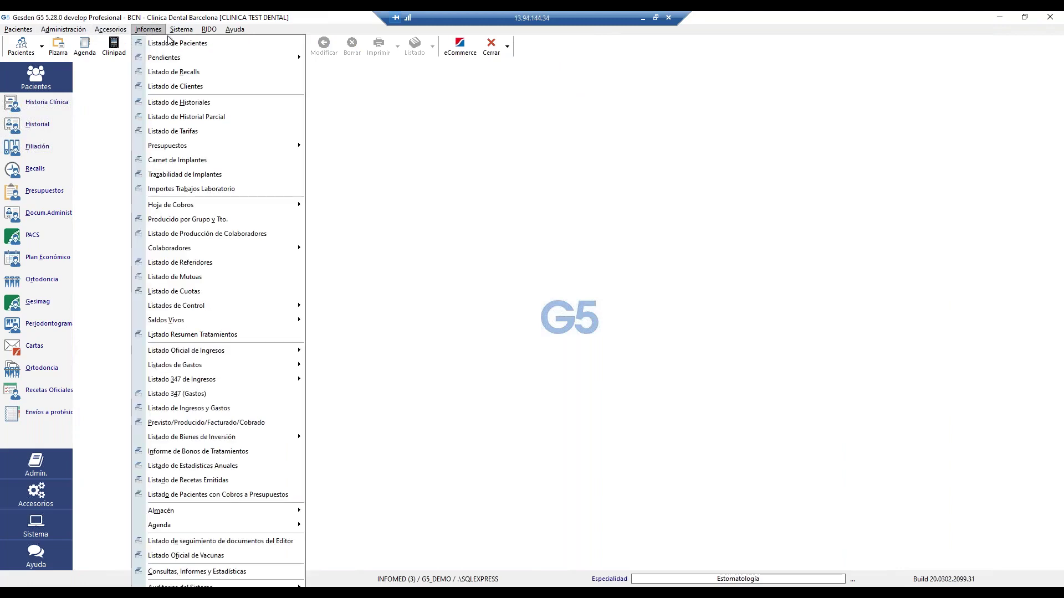
pyautogui.click(169, 42)
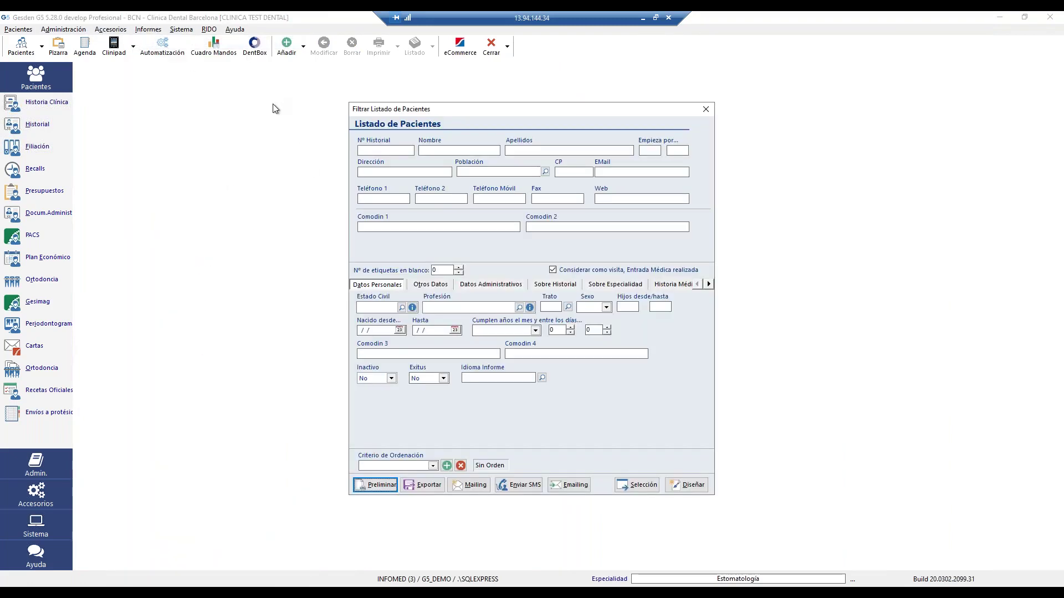
pyautogui.click(491, 285)
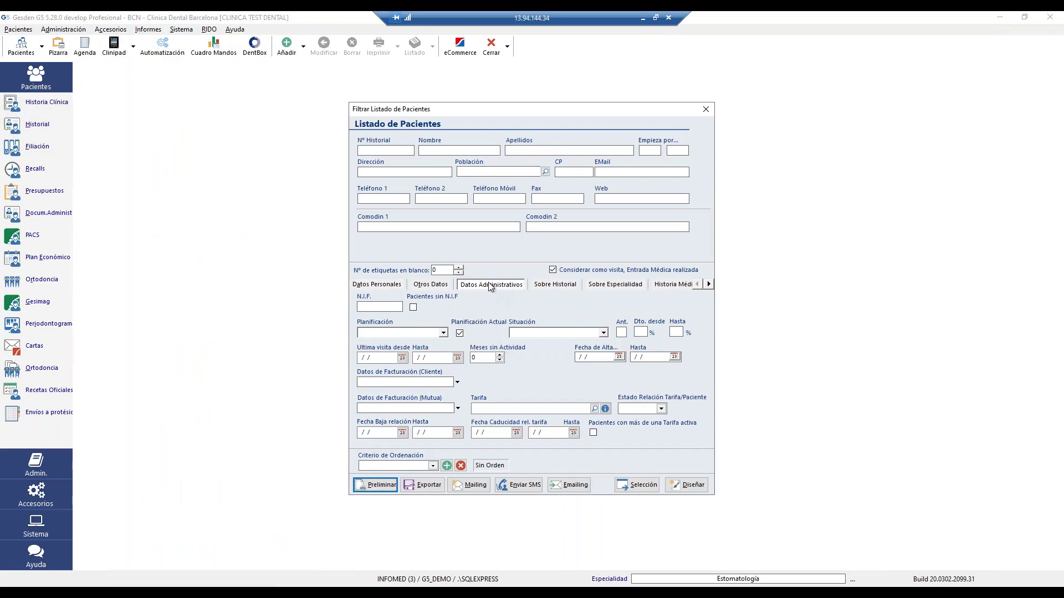
pyautogui.click(382, 359)
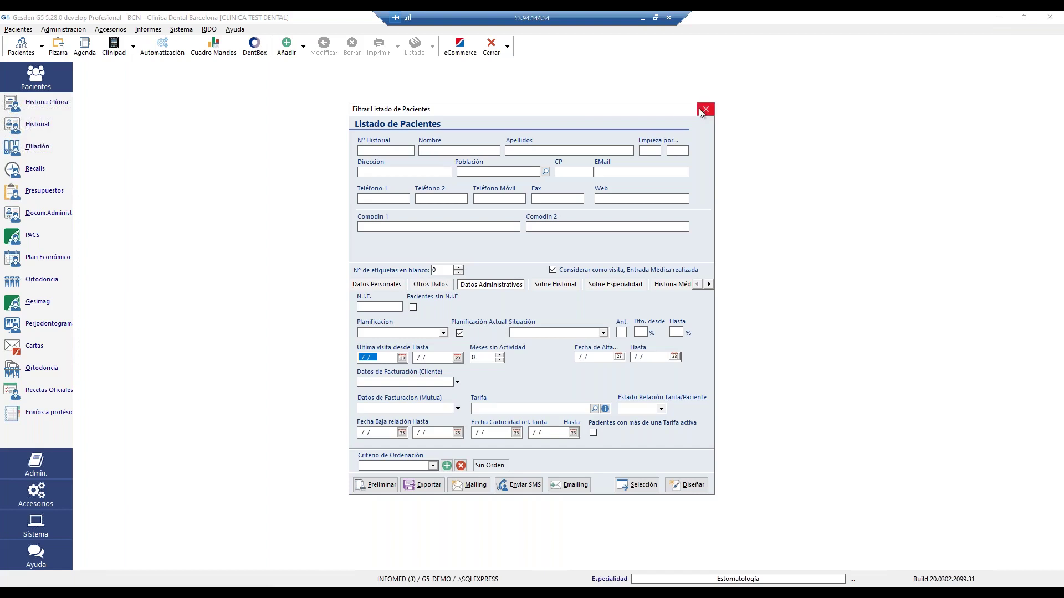
pyautogui.click(705, 110)
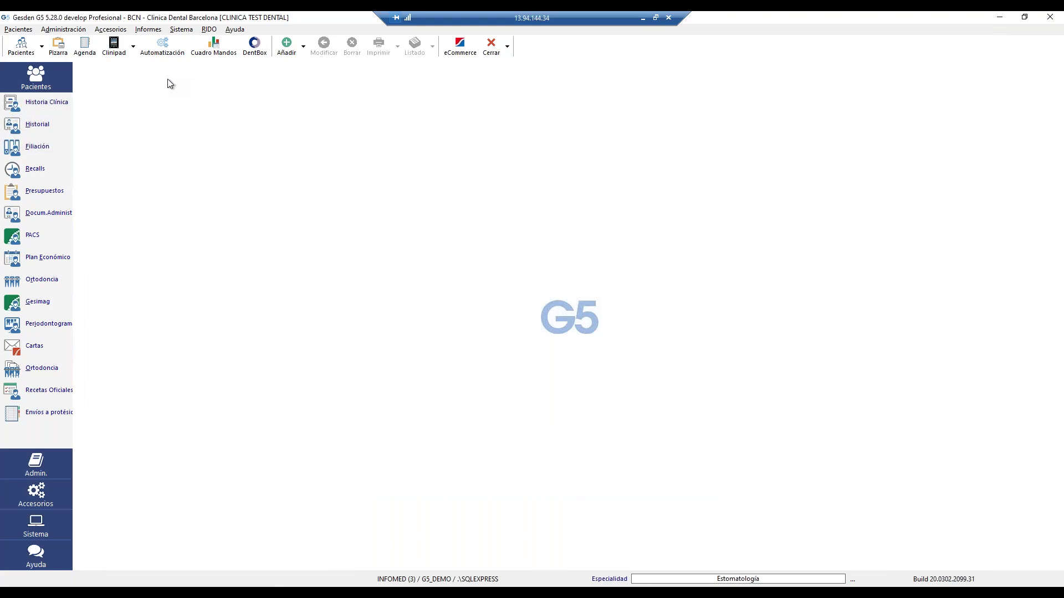
# Step: View the filter options of the Listado Pendientes report and close it without running the report
pyautogui.click(156, 30)
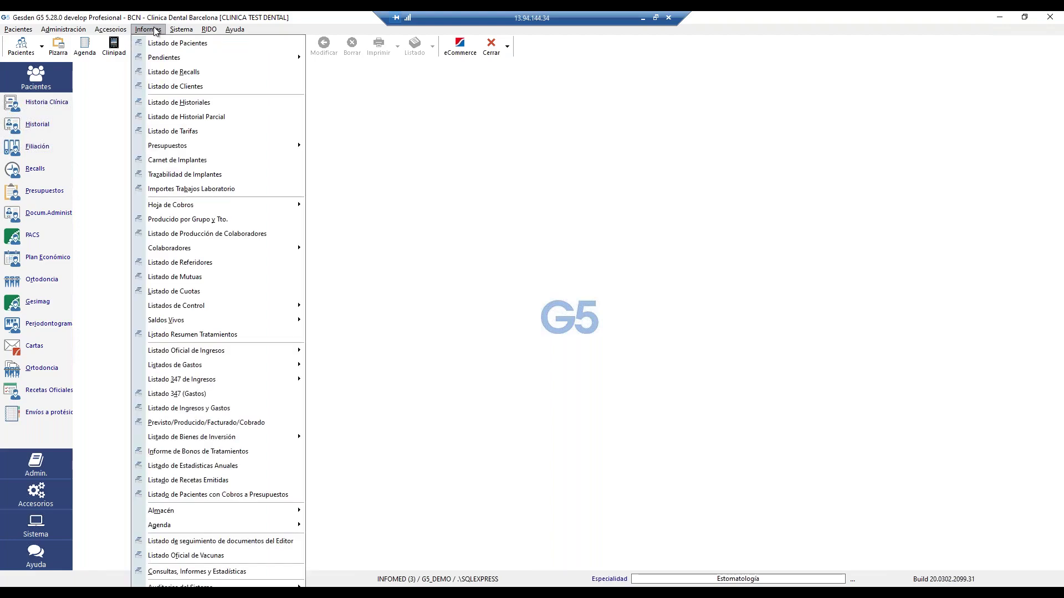
pyautogui.moveTo(178, 59)
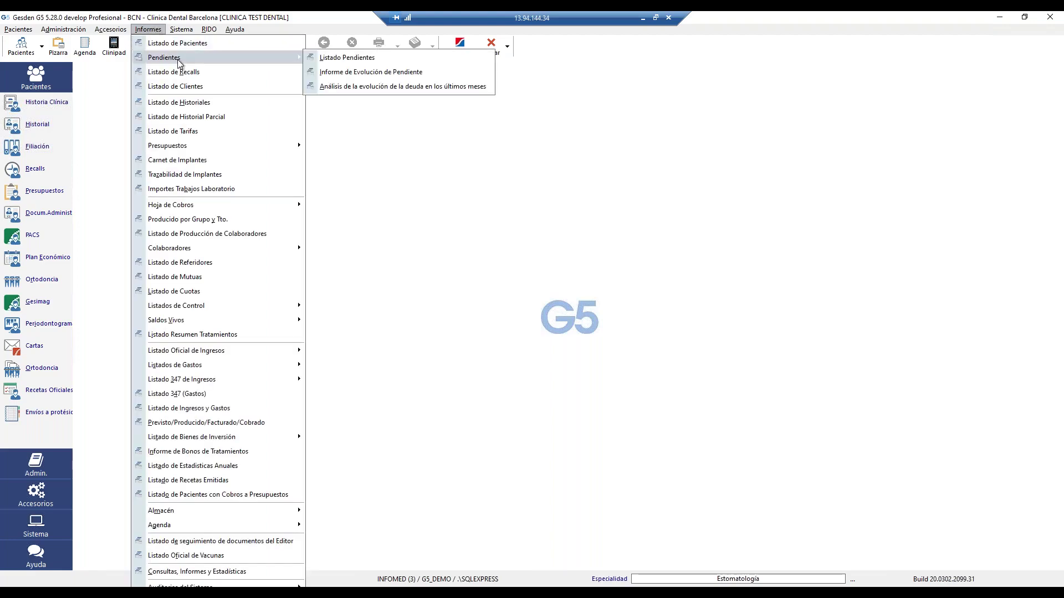
pyautogui.click(349, 60)
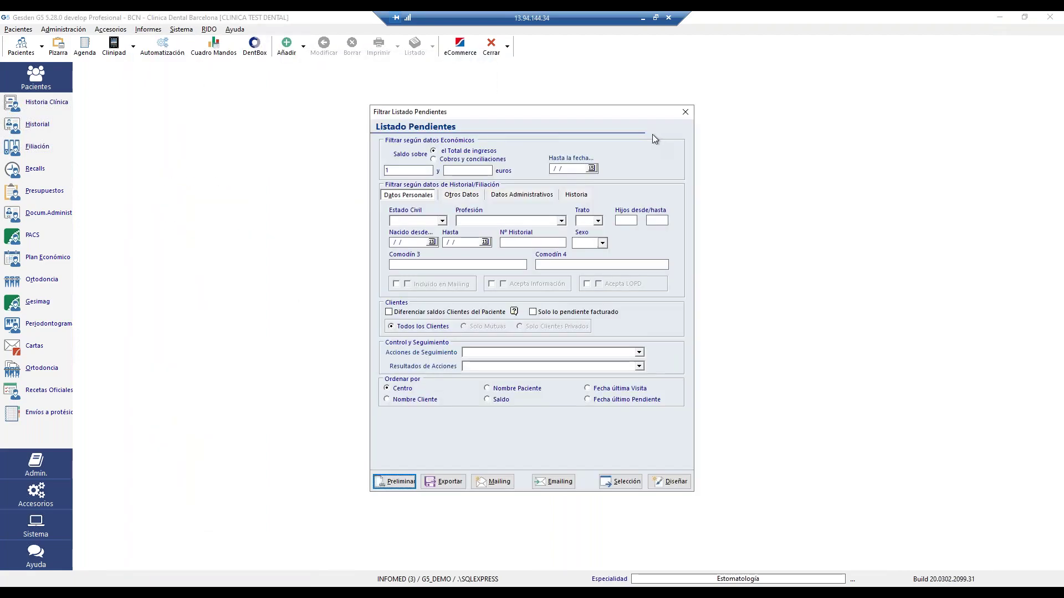
pyautogui.click(684, 114)
# Step: Search Gestión de Pendientes for patients with a pending balance between 100 and 500 euros
pyautogui.click(63, 28)
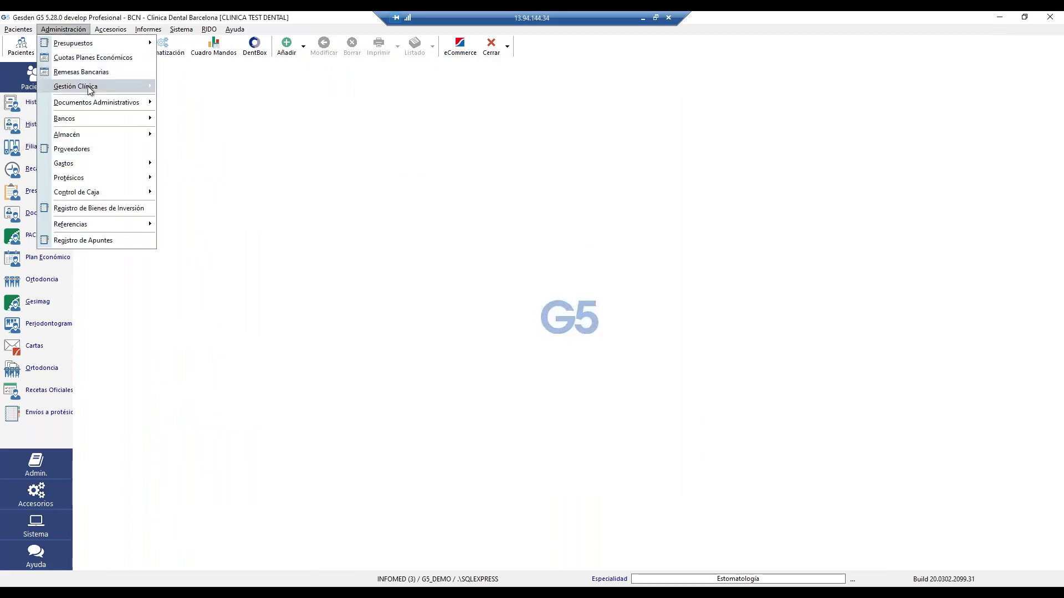
pyautogui.moveTo(111, 86)
pyautogui.click(225, 114)
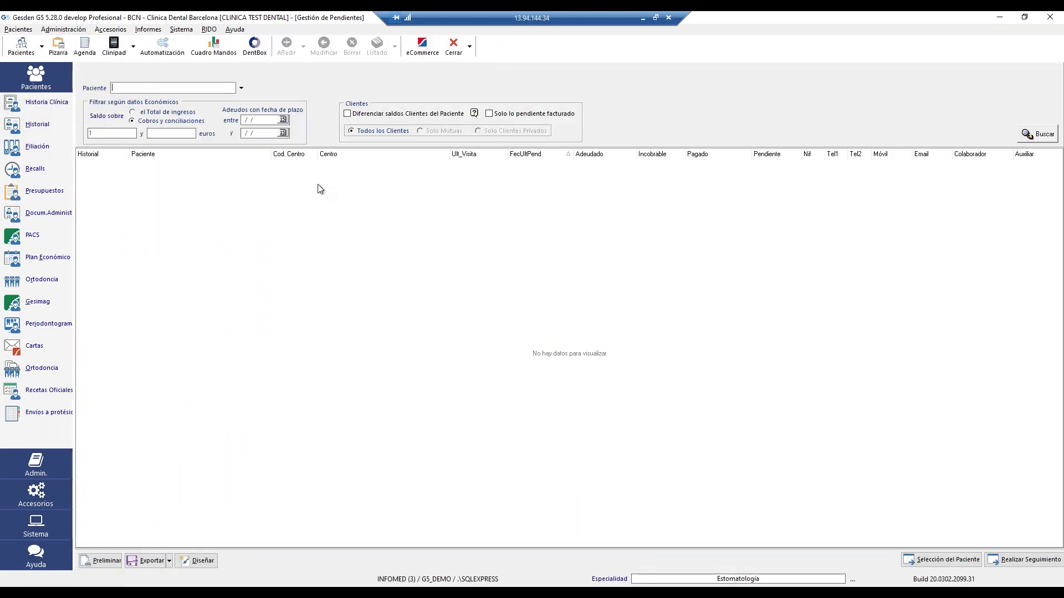
pyautogui.click(118, 134)
pyautogui.write('100')
pyautogui.click(177, 129)
pyautogui.write('500')
pyautogui.click(1040, 138)
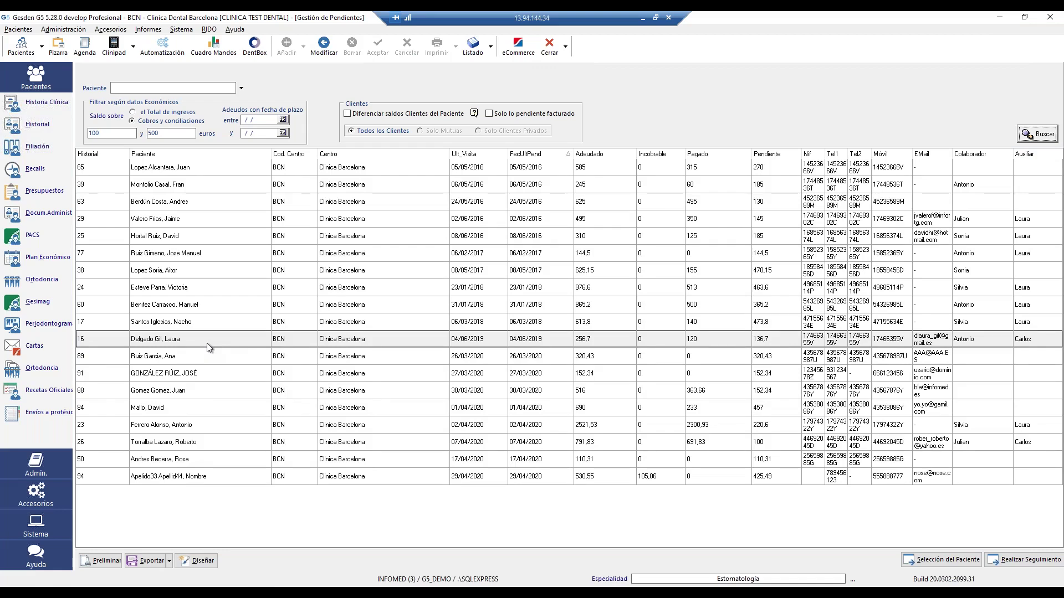
# Step: Open the debt follow-up for the first patient in the pending list and view the new recall form, cancelling it
pyautogui.click(251, 519)
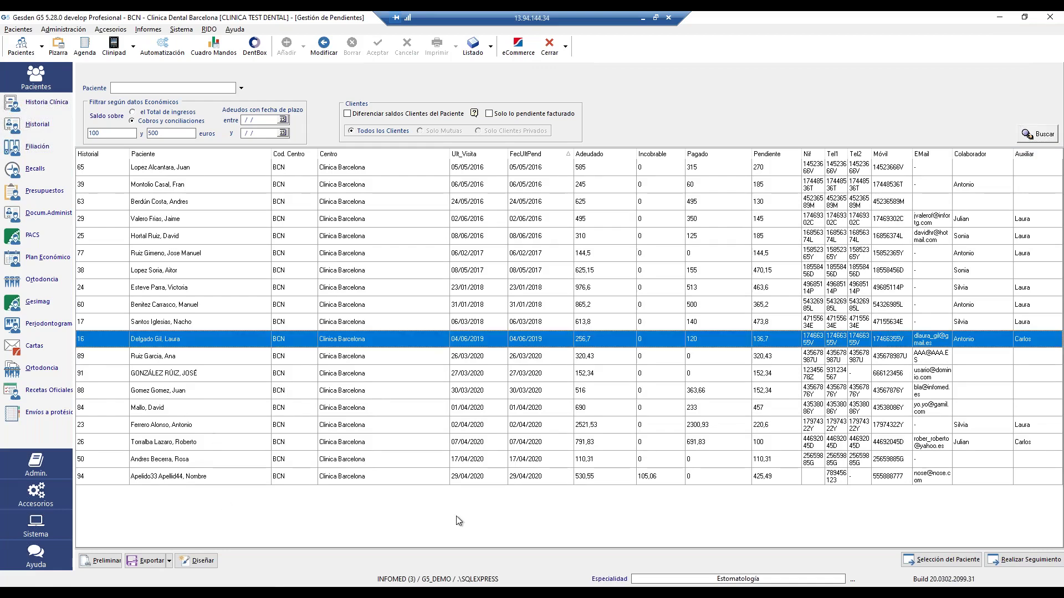
pyautogui.click(1005, 561)
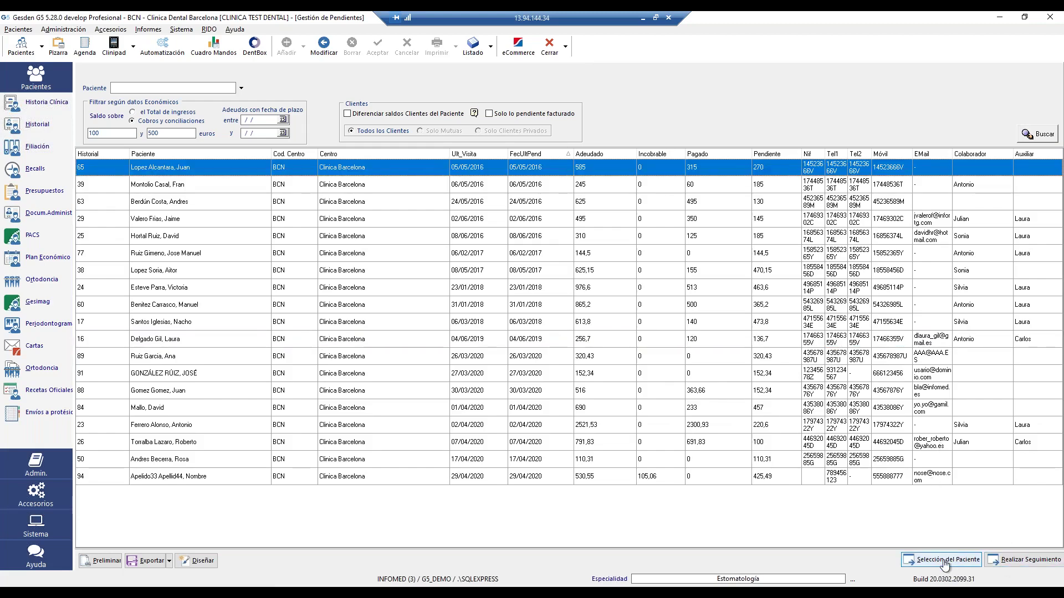
pyautogui.click(1041, 561)
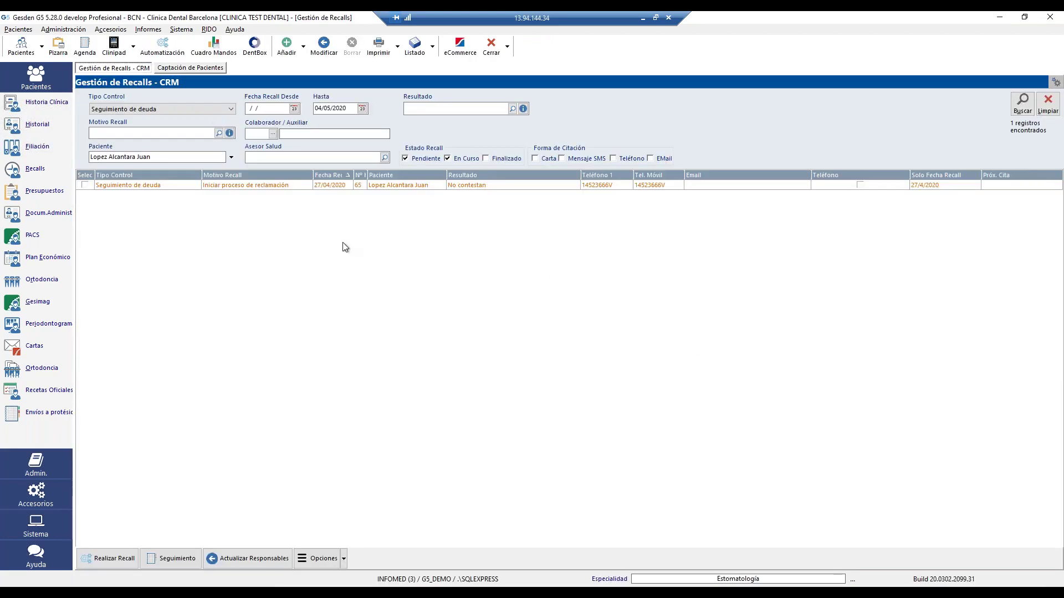
pyautogui.click(286, 45)
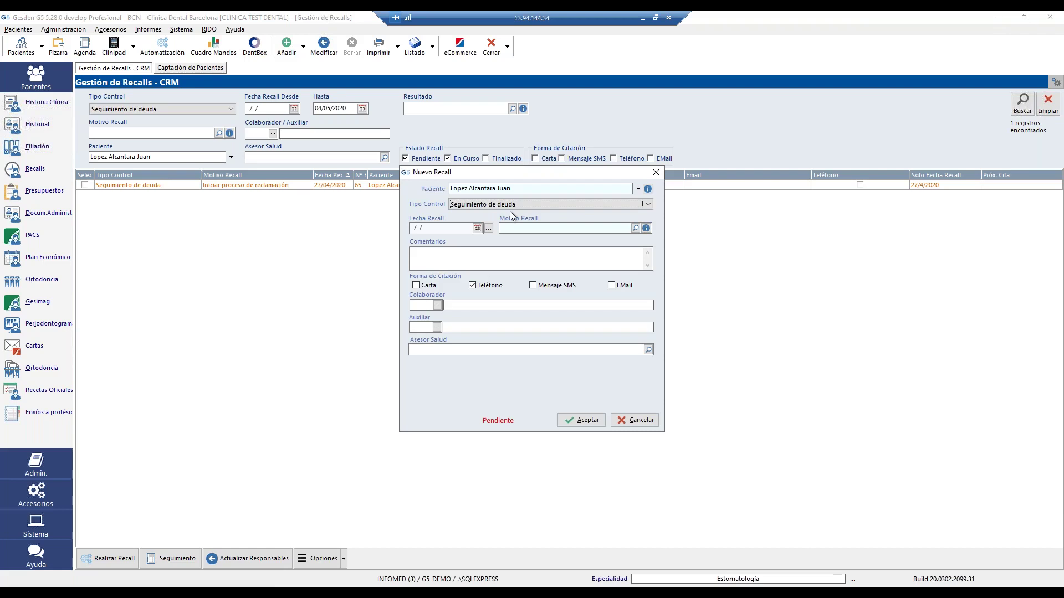
pyautogui.click(634, 422)
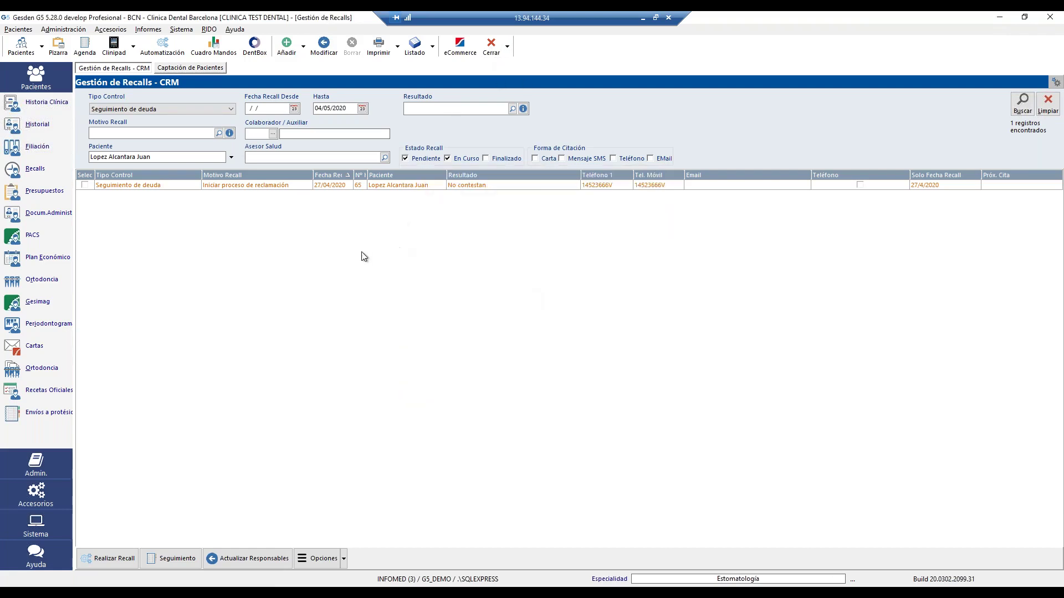
# Step: Open the recall patient's Historial and Filiación records, view the Conversaciones del Paciente window and close it without adding an entry
pyautogui.click(14, 125)
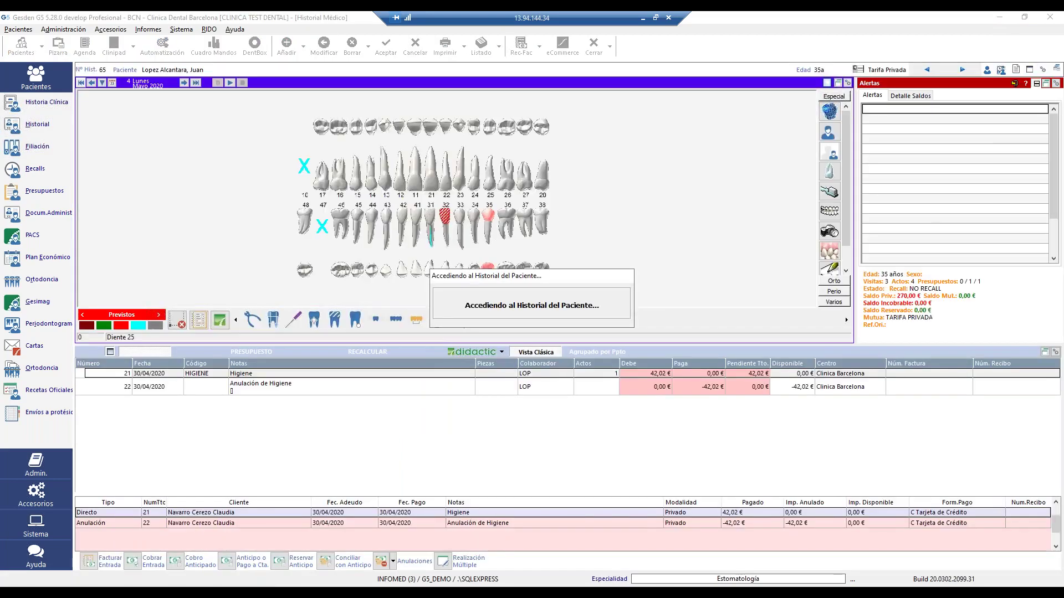
pyautogui.click(37, 147)
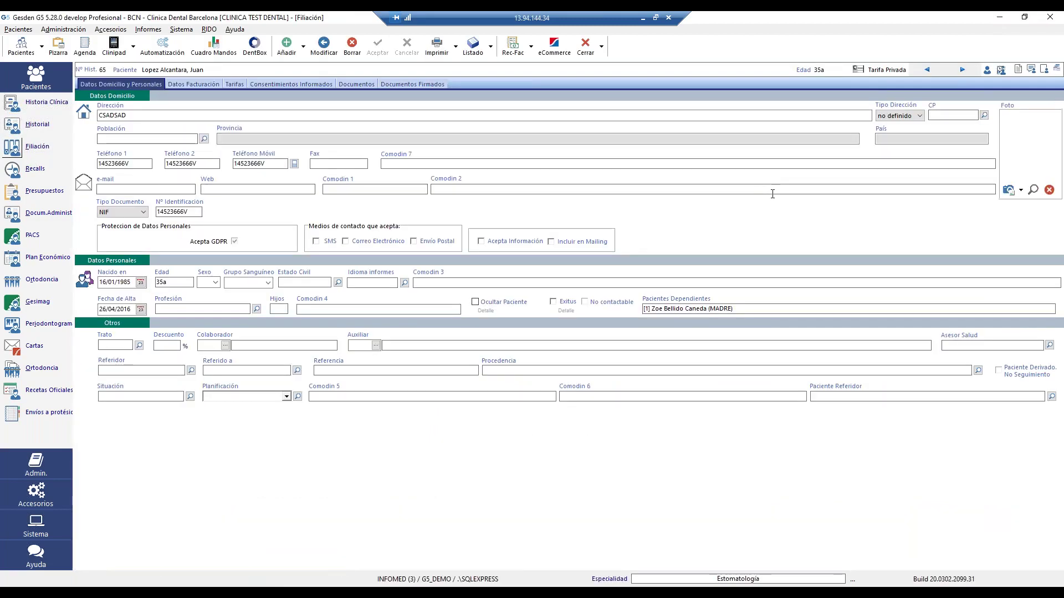
pyautogui.click(1033, 70)
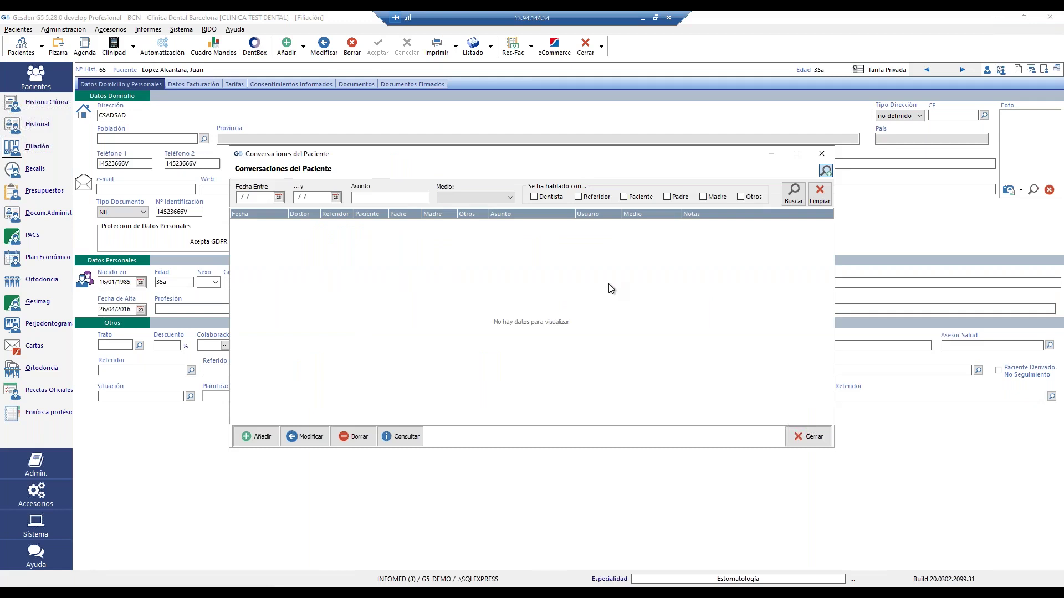
pyautogui.click(812, 442)
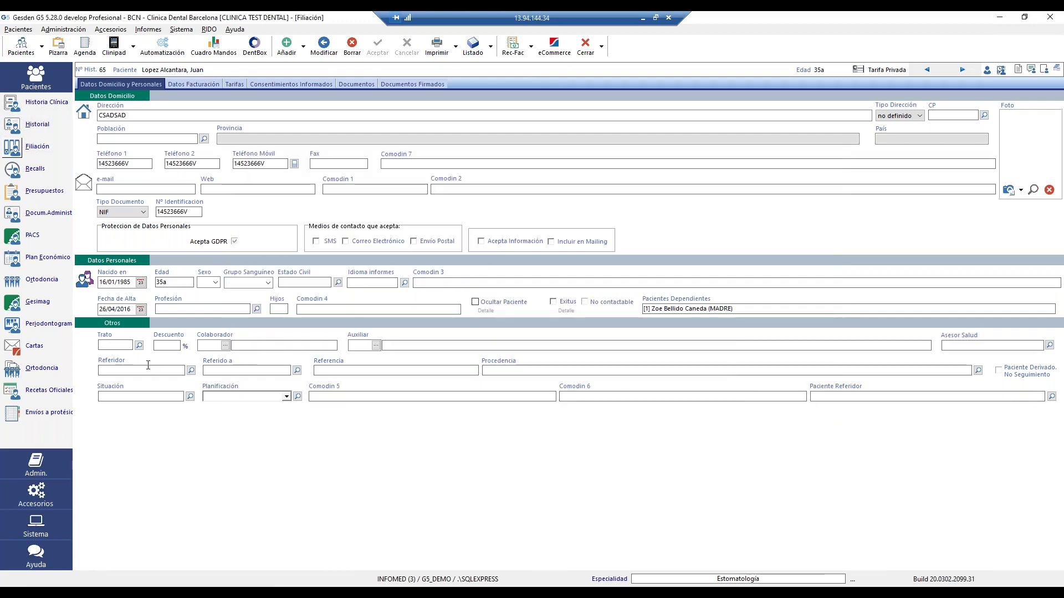
# Step: Examine the Referencia and Referidor fields of the Filiación record and the Referencias administration options, without opening any of them
pyautogui.click(357, 372)
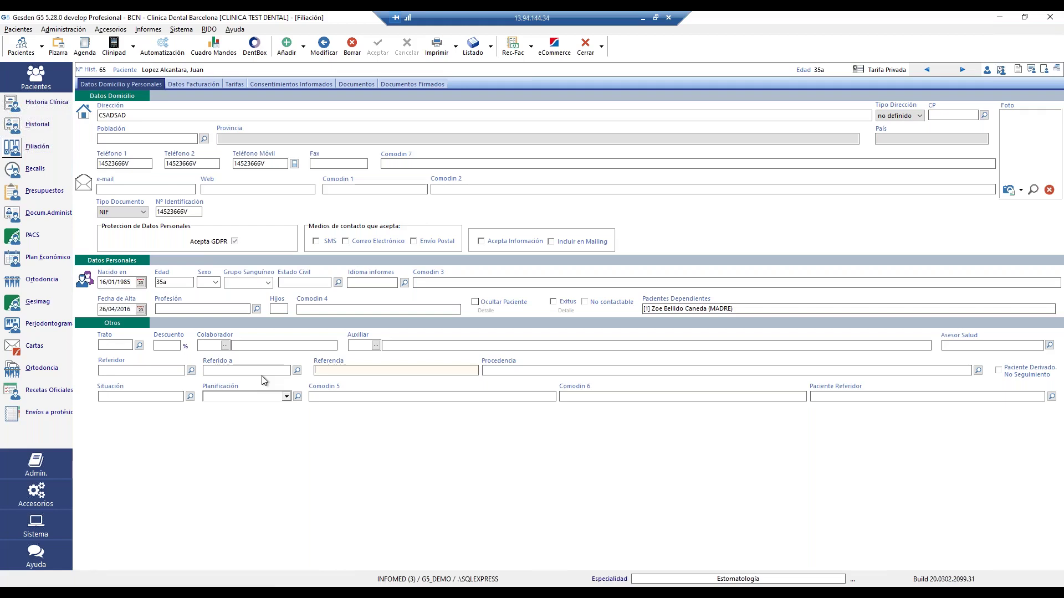
pyautogui.click(150, 371)
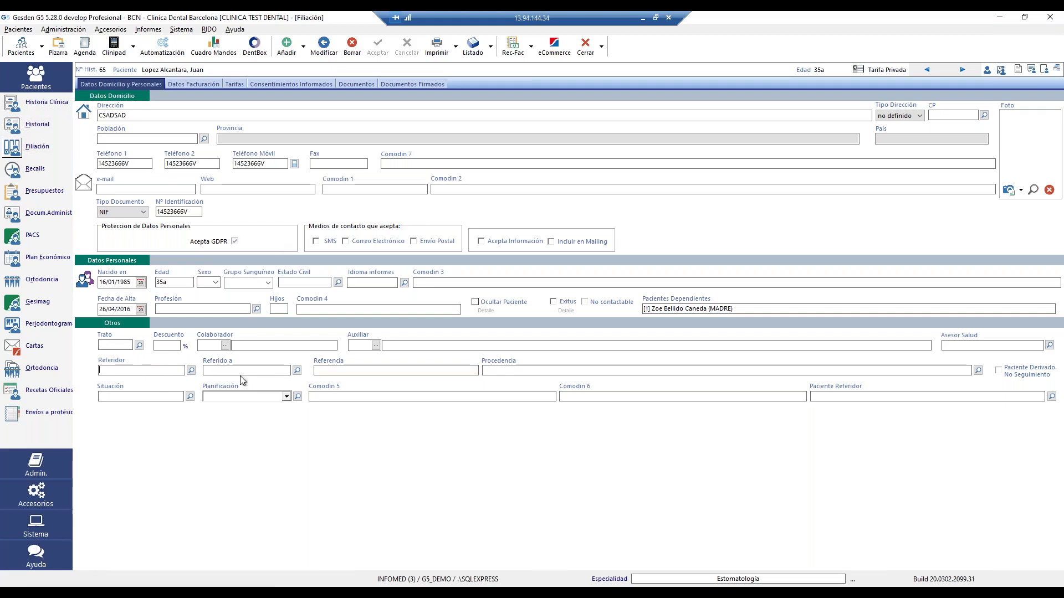
pyautogui.click(62, 30)
pyautogui.moveTo(86, 224)
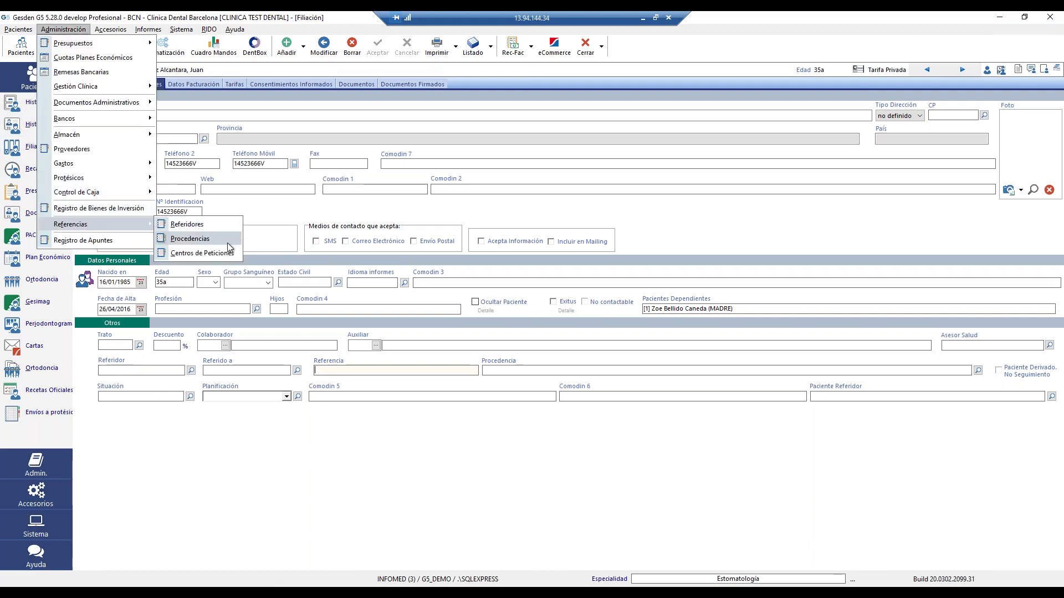
pyautogui.click(404, 473)
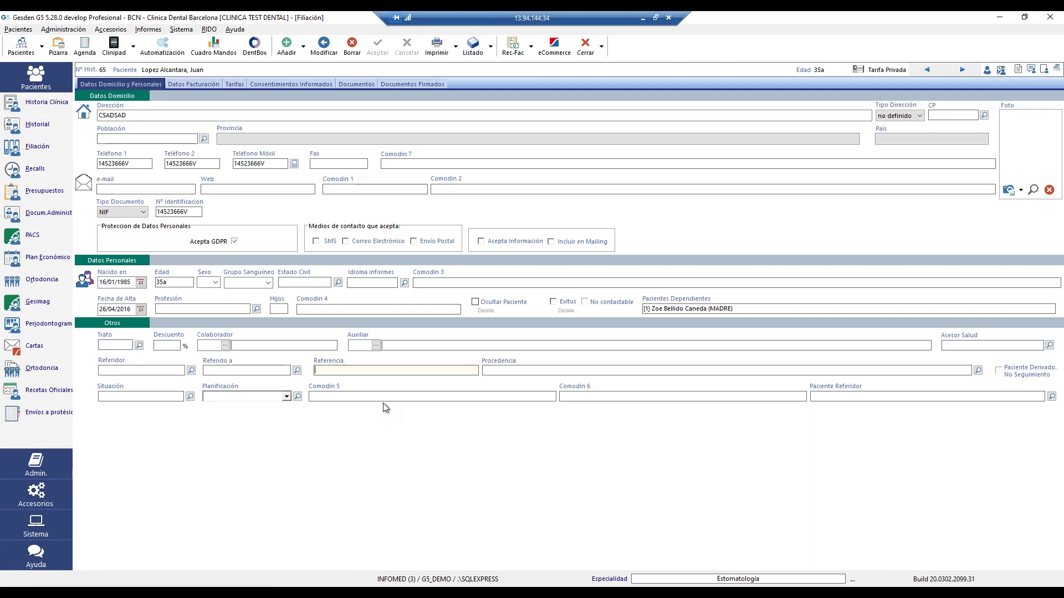
# Step: Go through the address and phone fields of the Filiación record up to Teléfono Móvil without changing them
pyautogui.press('Tab')
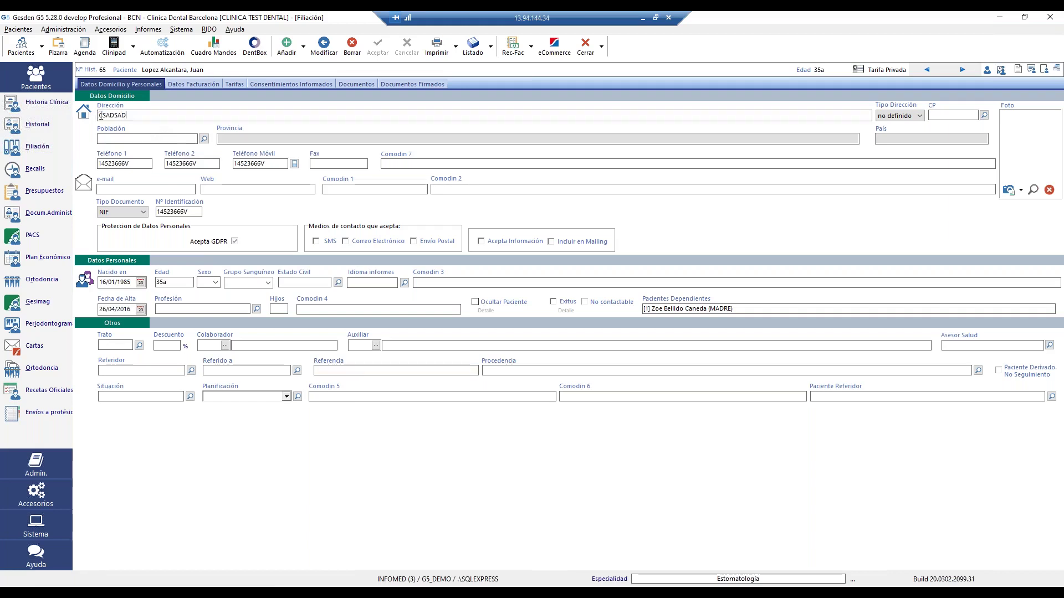
pyautogui.press('Tab')
pyautogui.press('Tab')
pyautogui.press('Tab')
pyautogui.press('Tab')
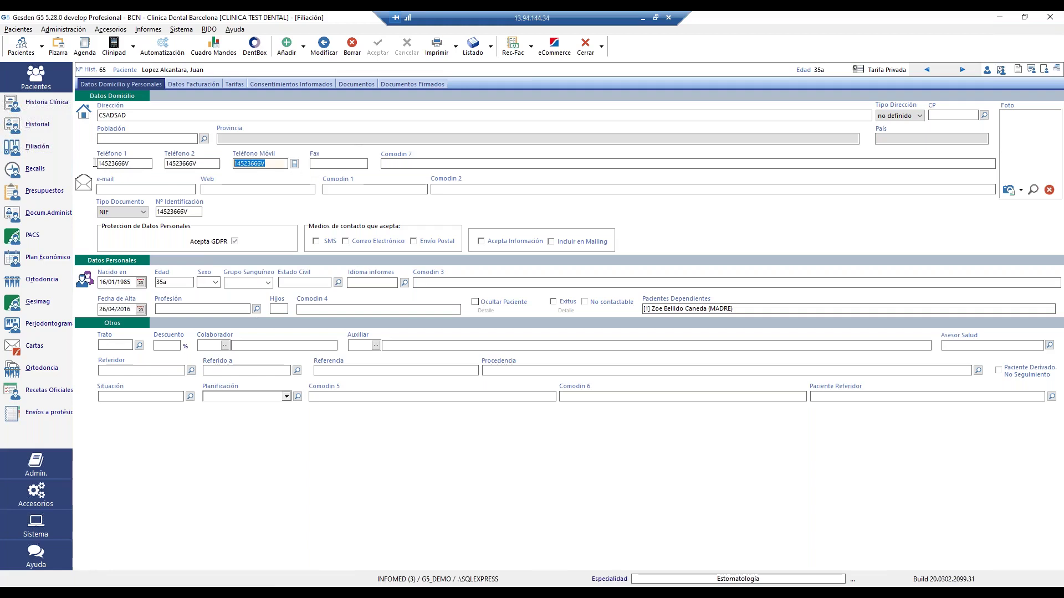